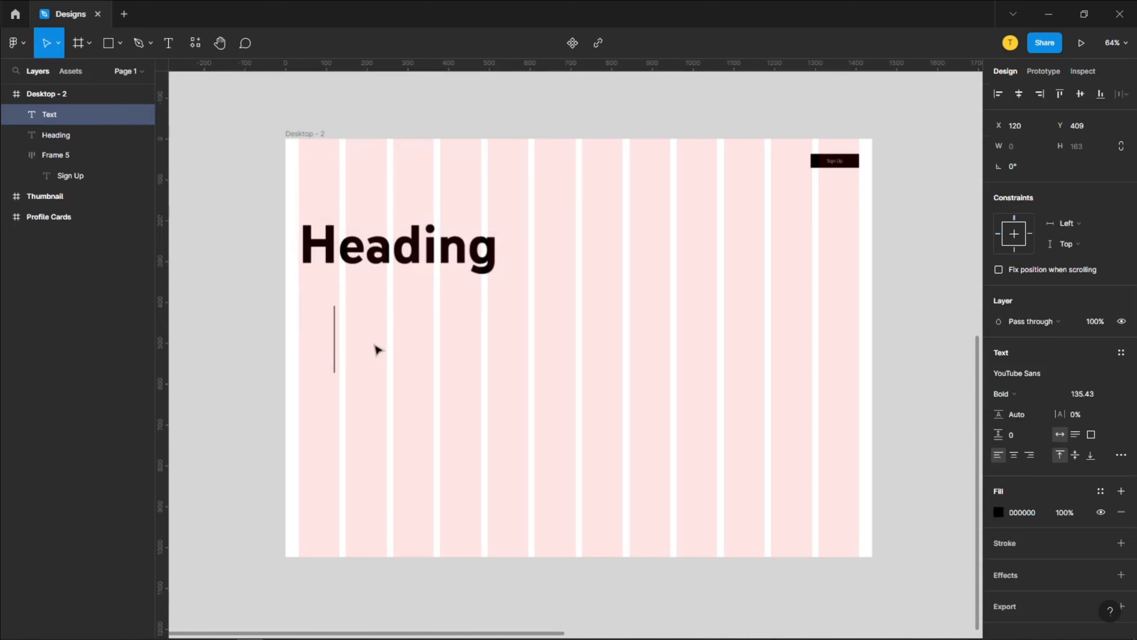
Step: Enter "Some text" in the new text layer and move it just below the Heading, aligned to the first grid column
type("Some text")
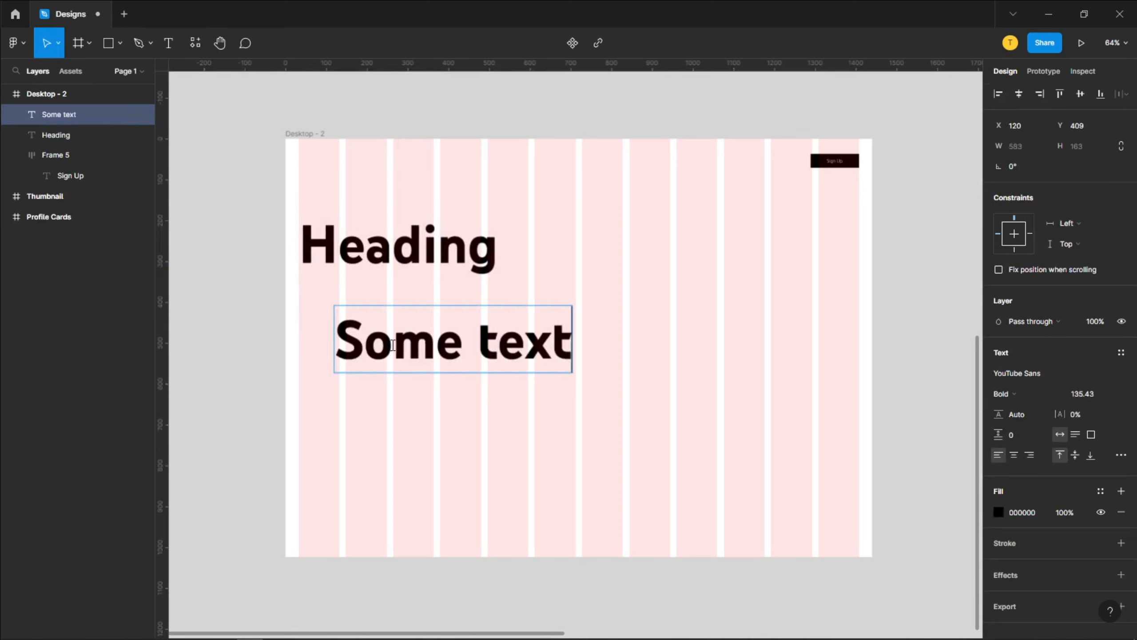
key("Escape")
left_click_drag(488, 367, 456, 327)
key("Return")
key("Escape")
Step: Set the font size of "Some text" to 24
left_click(1084, 393)
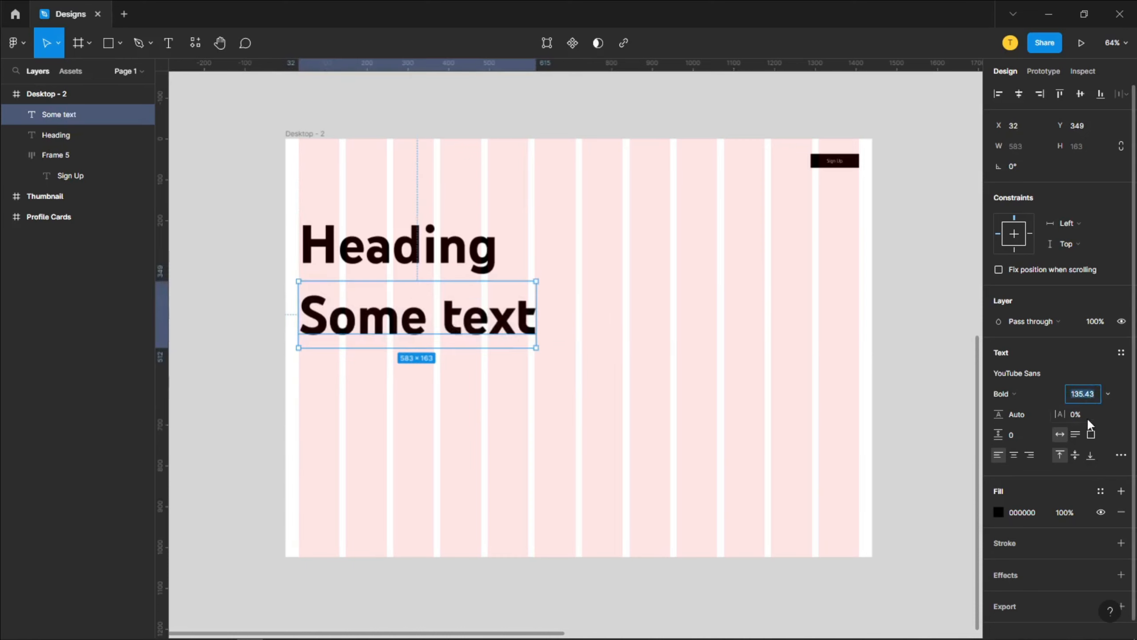
type("24")
key("Return")
key("Escape")
Step: Change the font weight of "Some text" to Regular
scroll(541, 348, "up", 2)
left_click(410, 308)
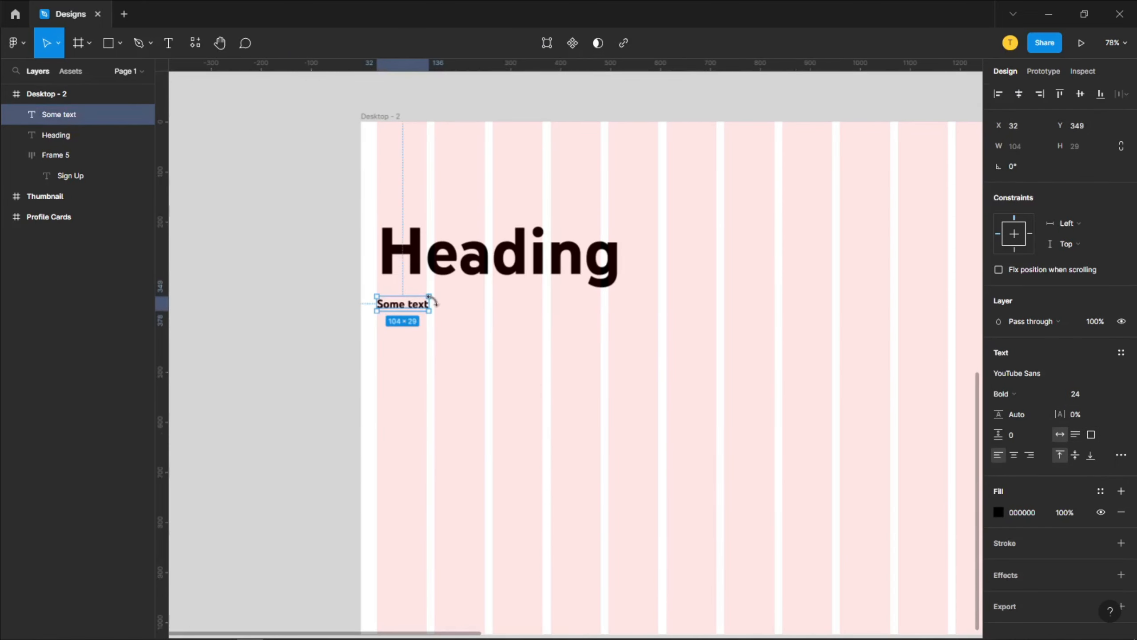
left_click(1034, 394)
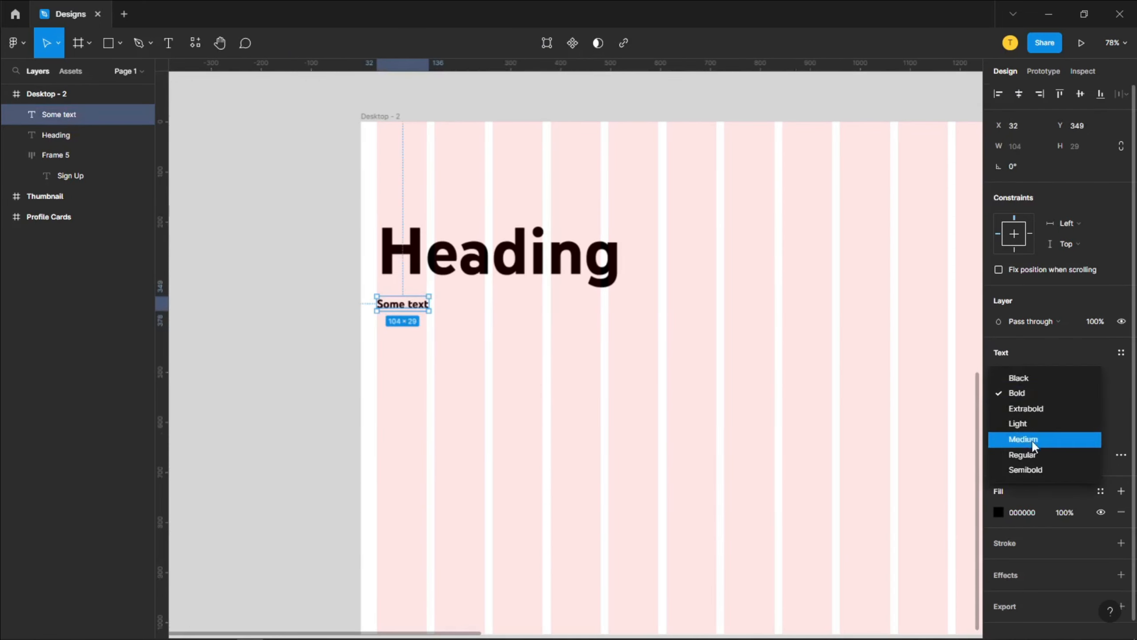
left_click(1035, 459)
Step: Try the Semibold weight on "Some text" and switch it back to Regular
scroll(421, 313, "up", 5)
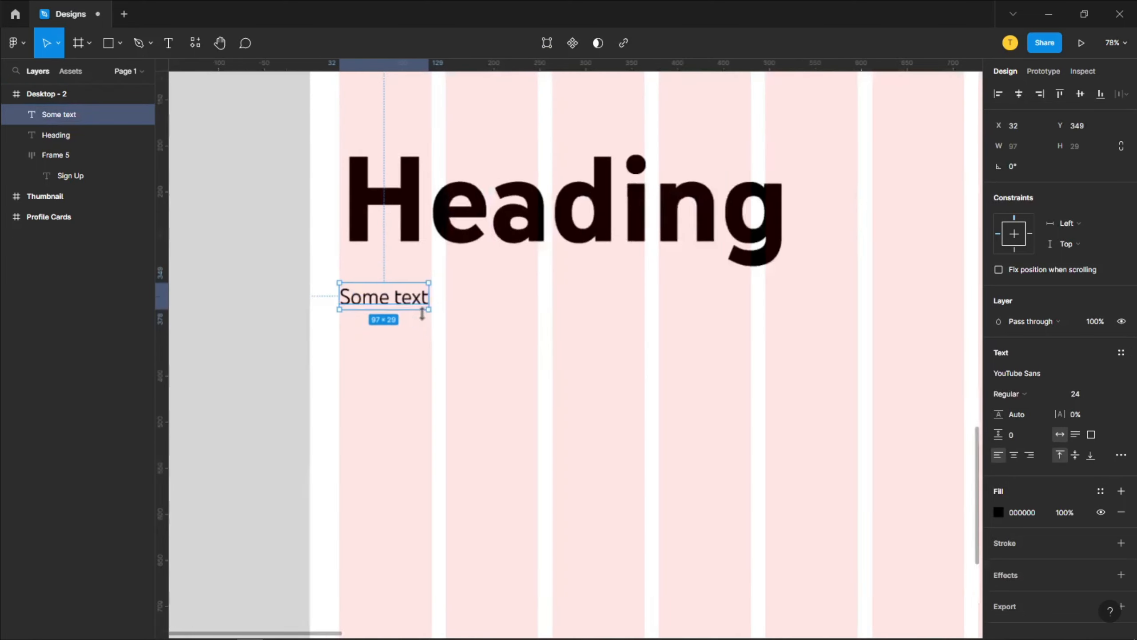
left_click(1034, 401)
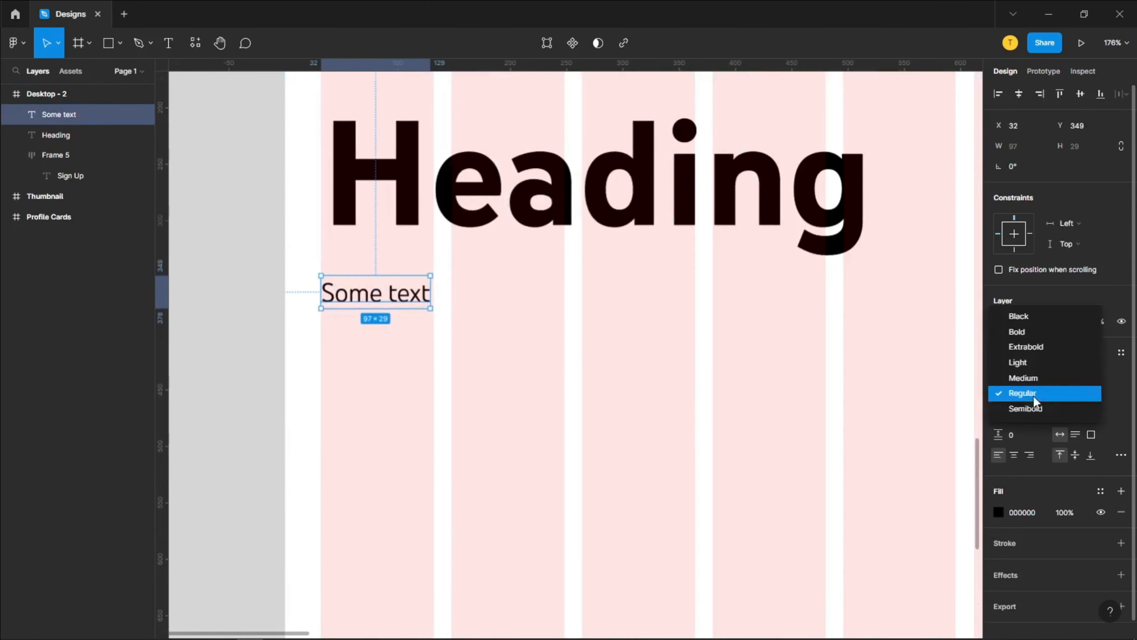
left_click(1041, 417)
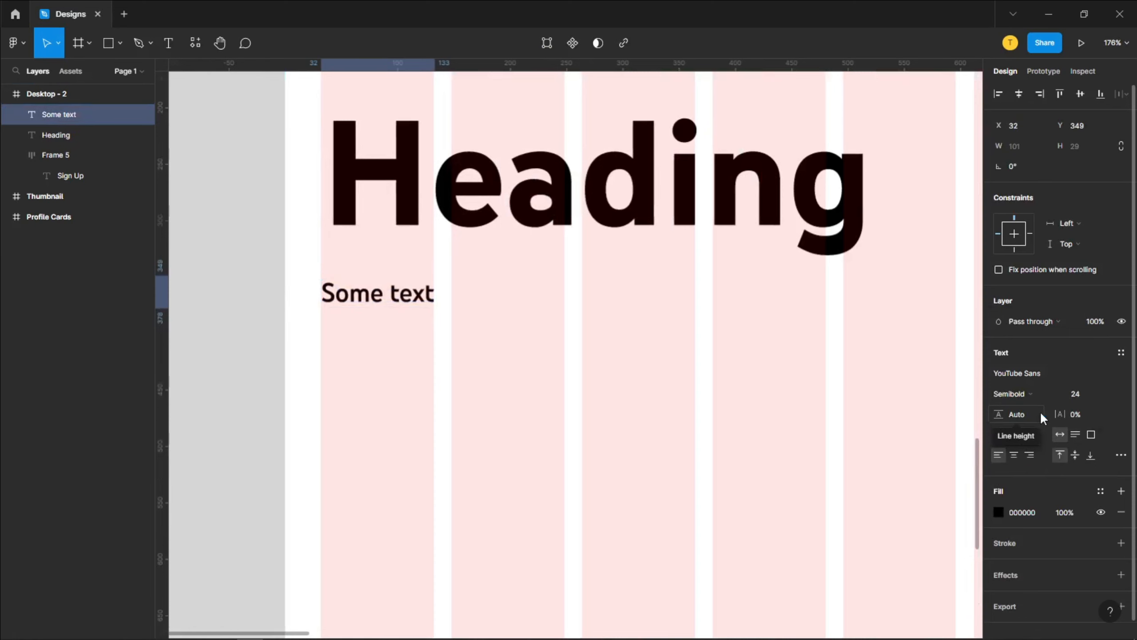
left_click(1034, 394)
left_click(1041, 377)
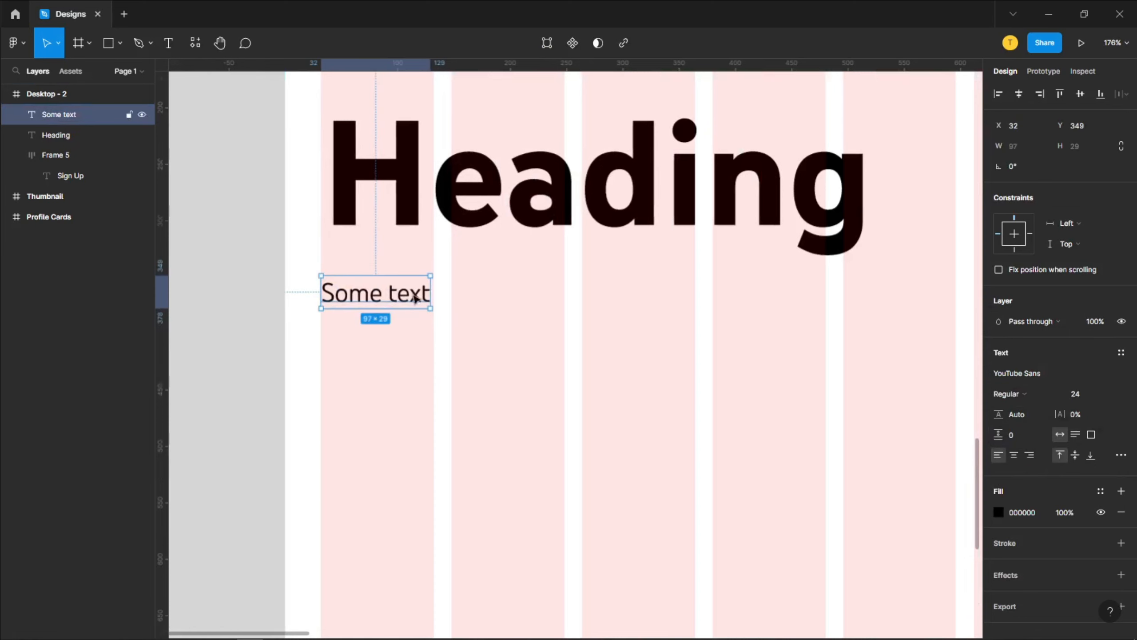
Step: Move "Some text" slightly down to Y 356 and change its fill to grey 595959
left_click_drag(412, 293, 407, 302)
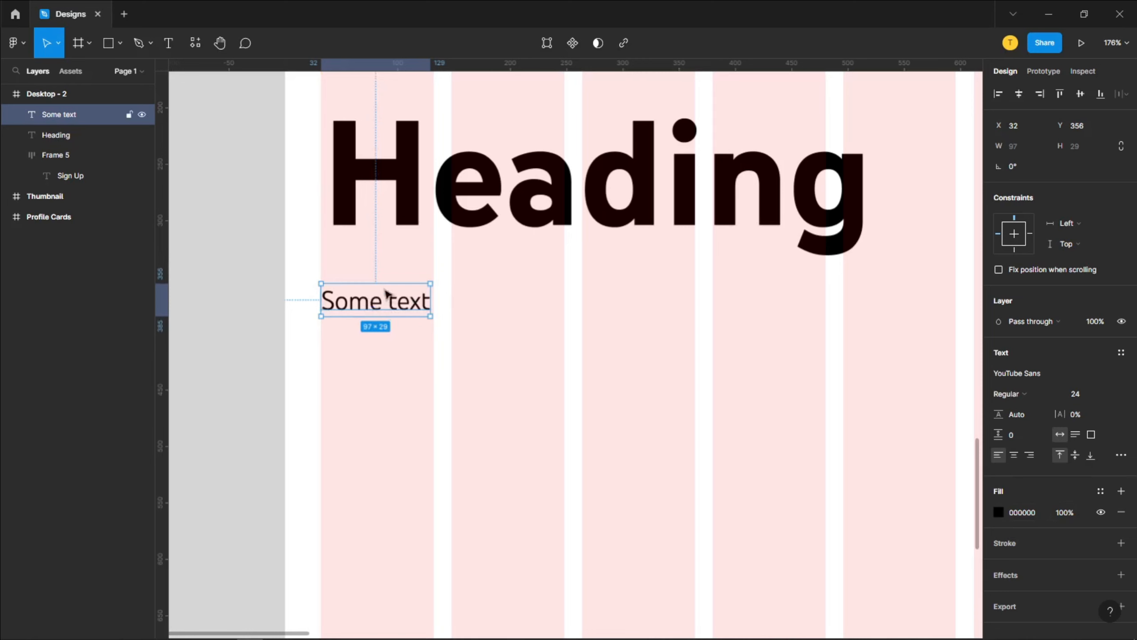
left_click(999, 512)
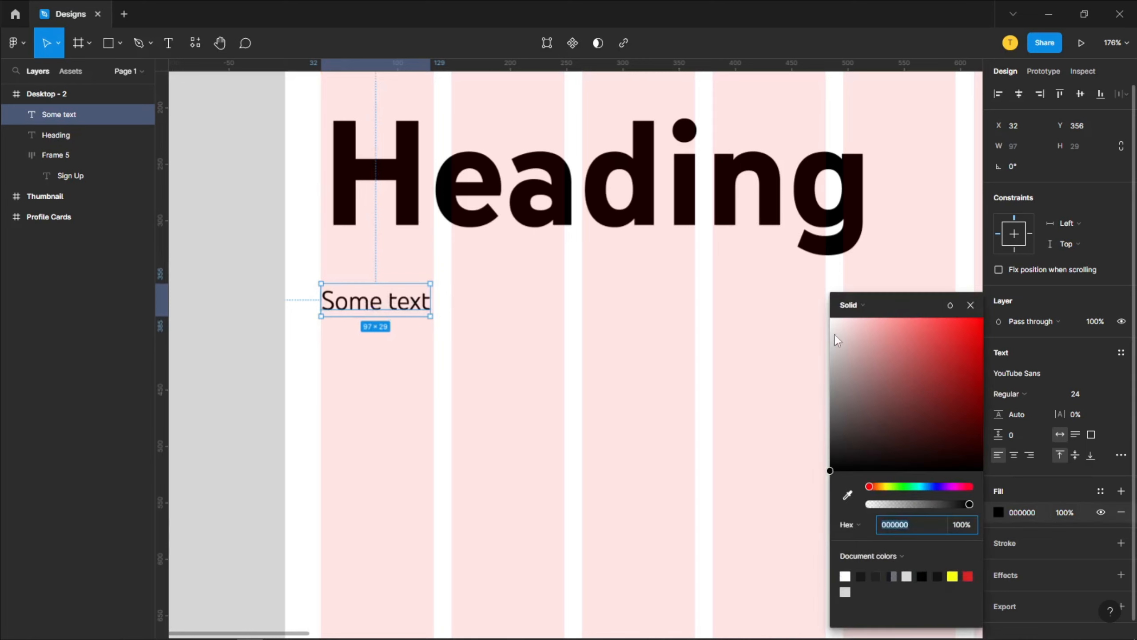
left_click_drag(830, 469, 827, 423)
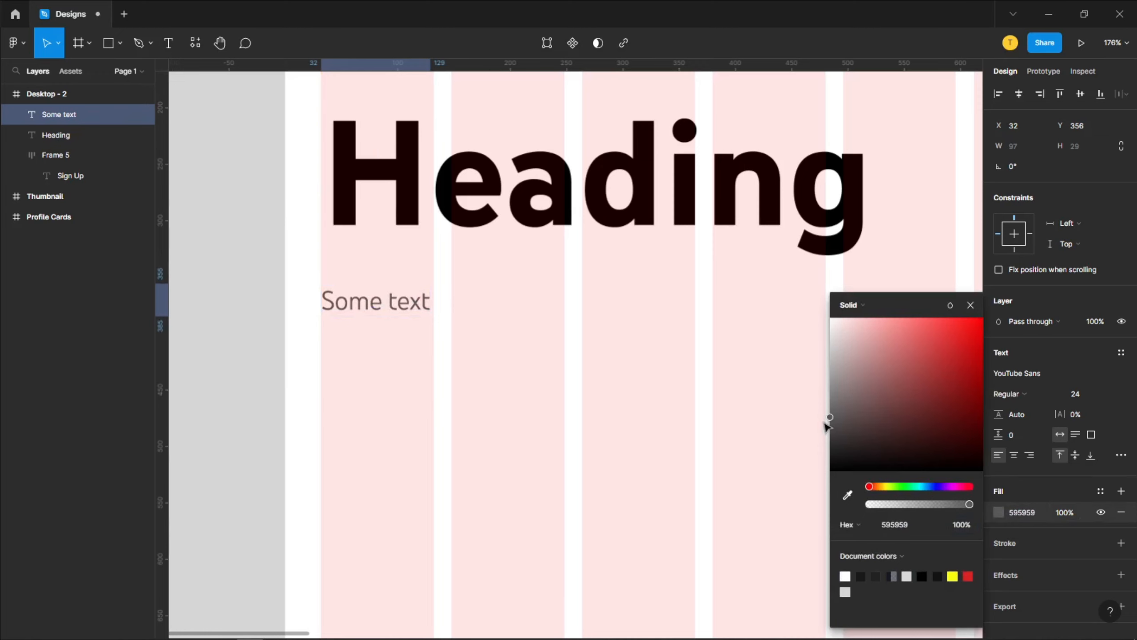
left_click(464, 383)
Step: Duplicate the Sign Up button and place the copy below "Some text" in the first grid column, at X 32, Y 468
scroll(407, 378, "down", 1)
left_click_drag(482, 426, 459, 345)
scroll(459, 344, "down", 3)
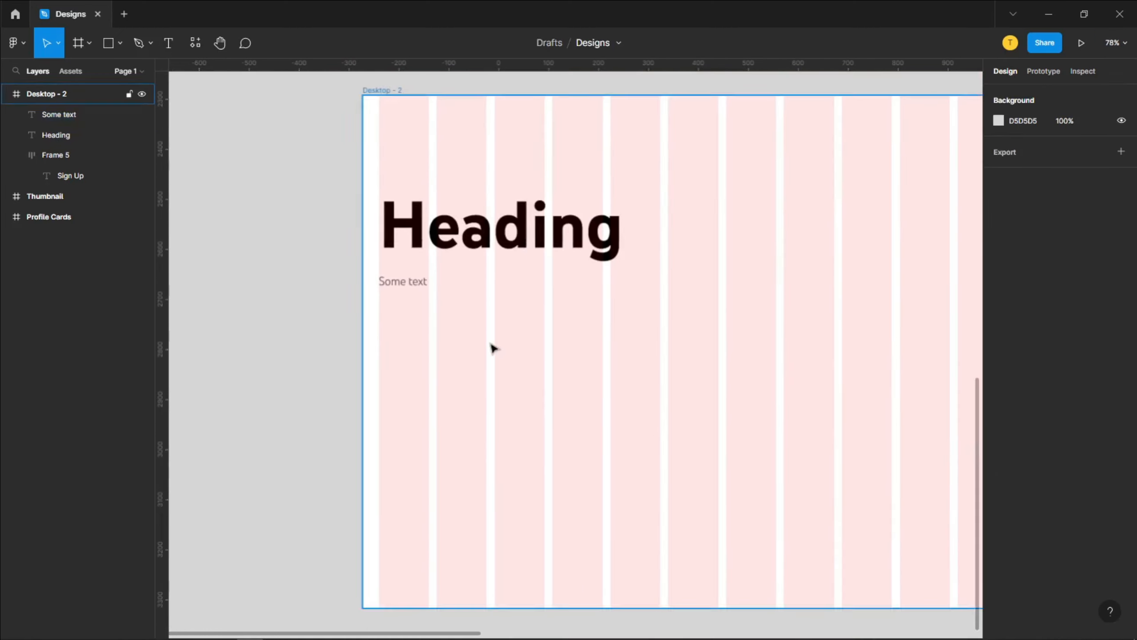
scroll(627, 318, "down", 3)
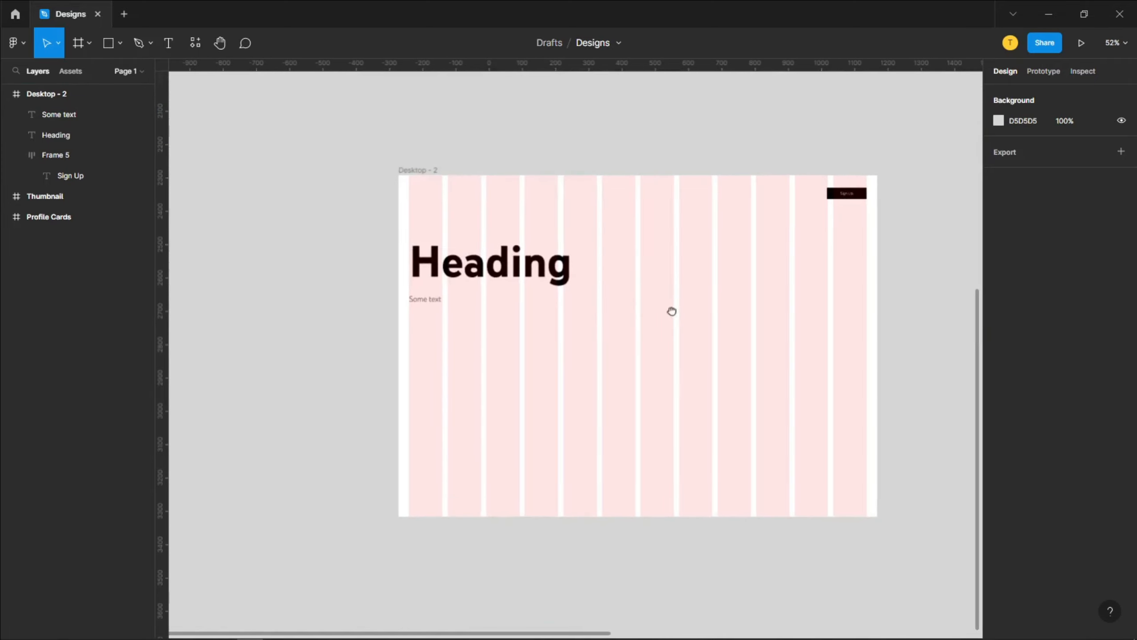
left_click(838, 197)
left_click_drag(837, 193, 421, 339)
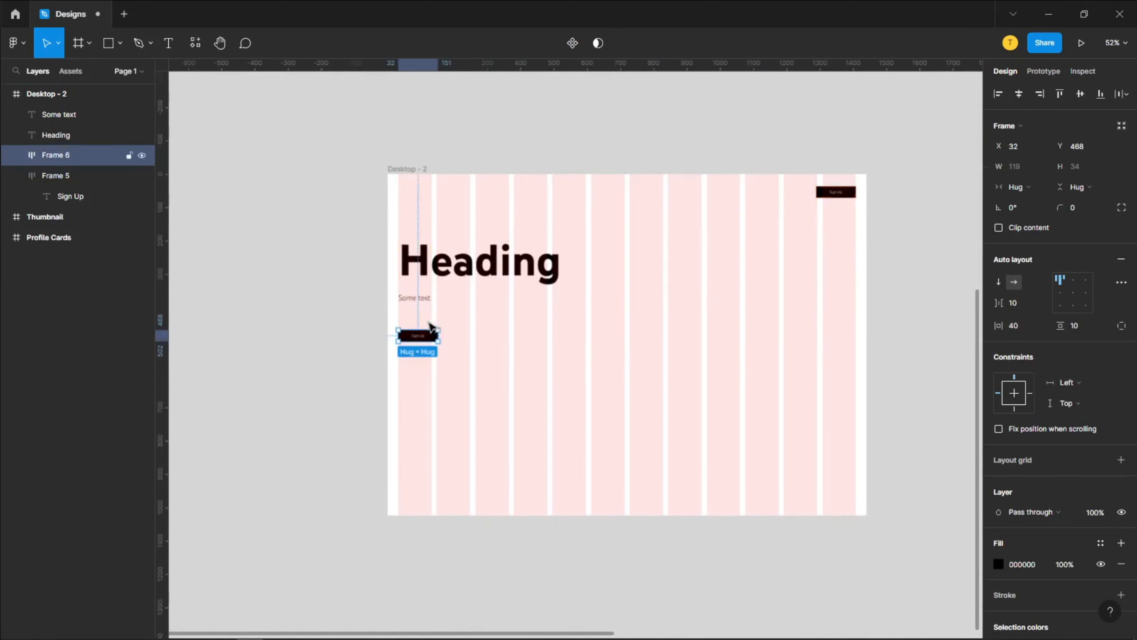
left_click(427, 317)
scroll(425, 315, "up", 7)
left_click_drag(604, 340, 548, 344)
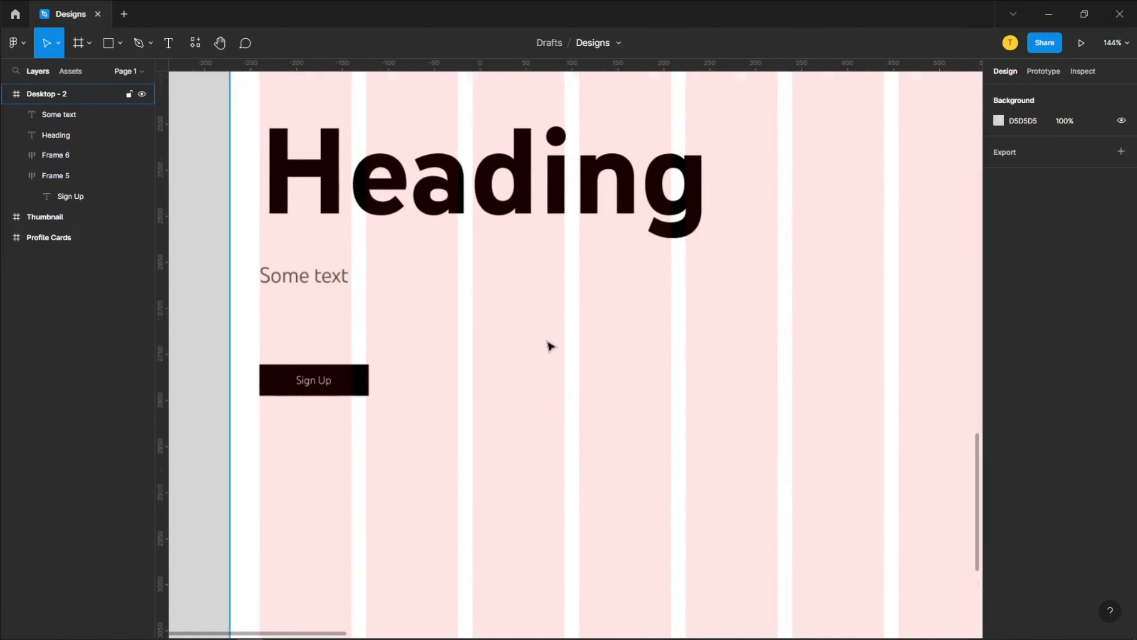
scroll(548, 344, "down", 4)
left_click_drag(655, 332, 553, 336)
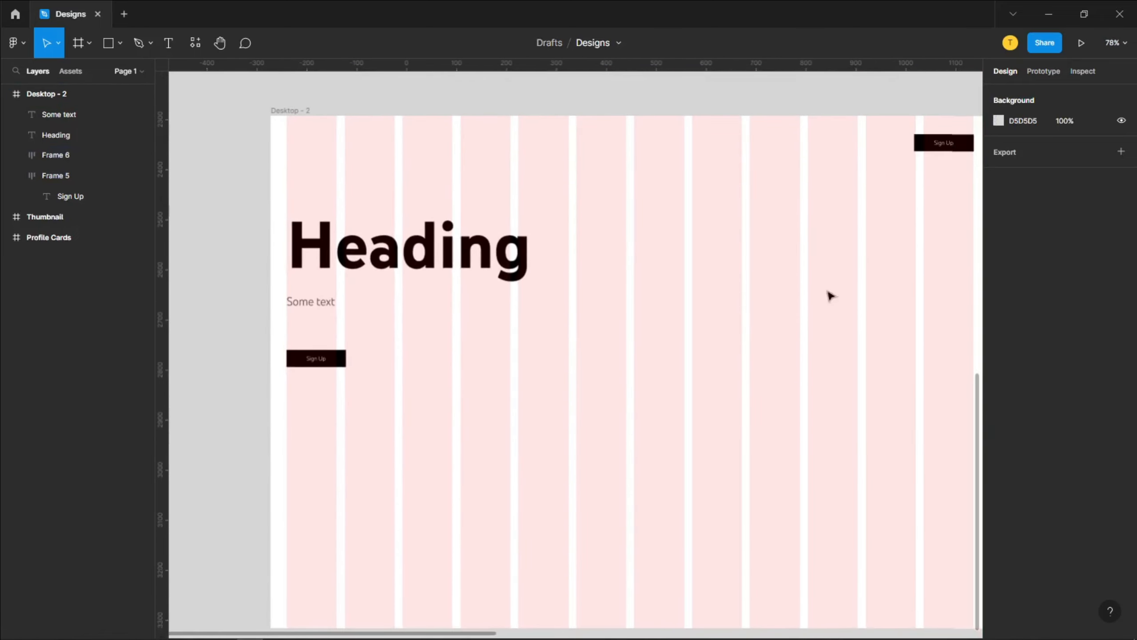
left_click_drag(691, 362, 694, 285)
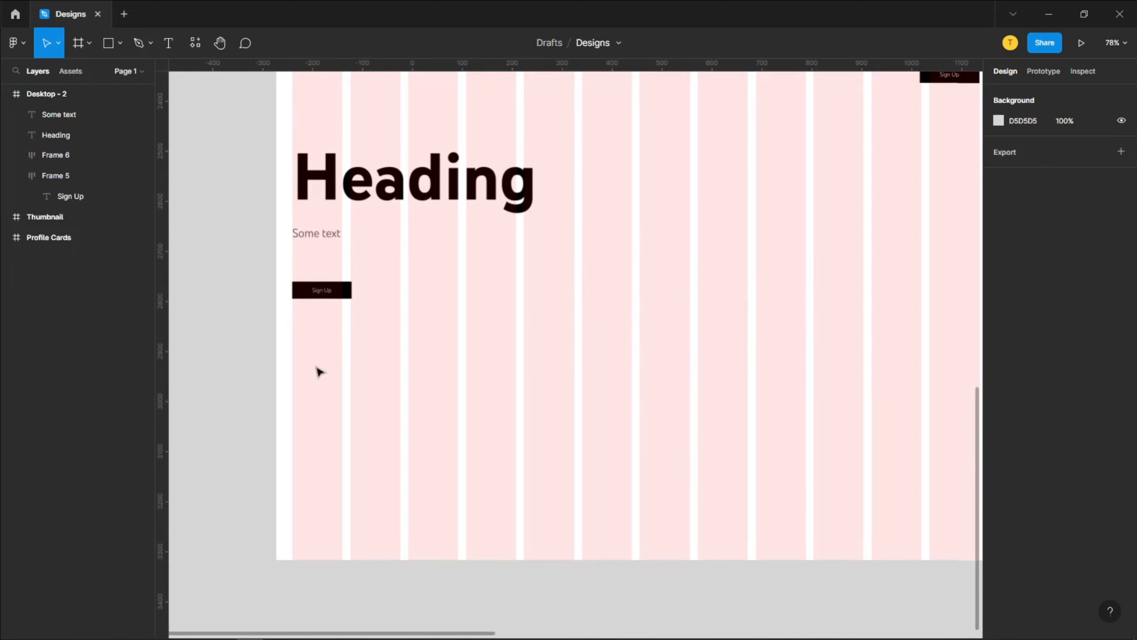
left_click_drag(342, 345, 418, 333)
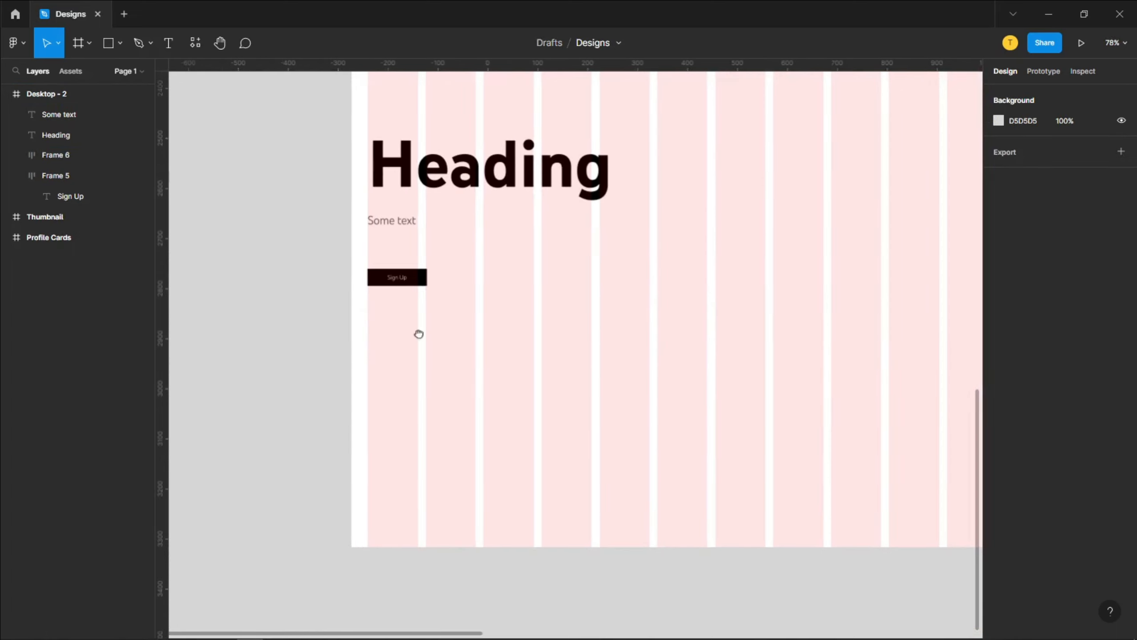
Step: Search the Iconify plugin for airbnb and import the black CoreUI Brands icon into the Desktop - 2 frame
right_click(497, 337)
mouse_move(588, 537)
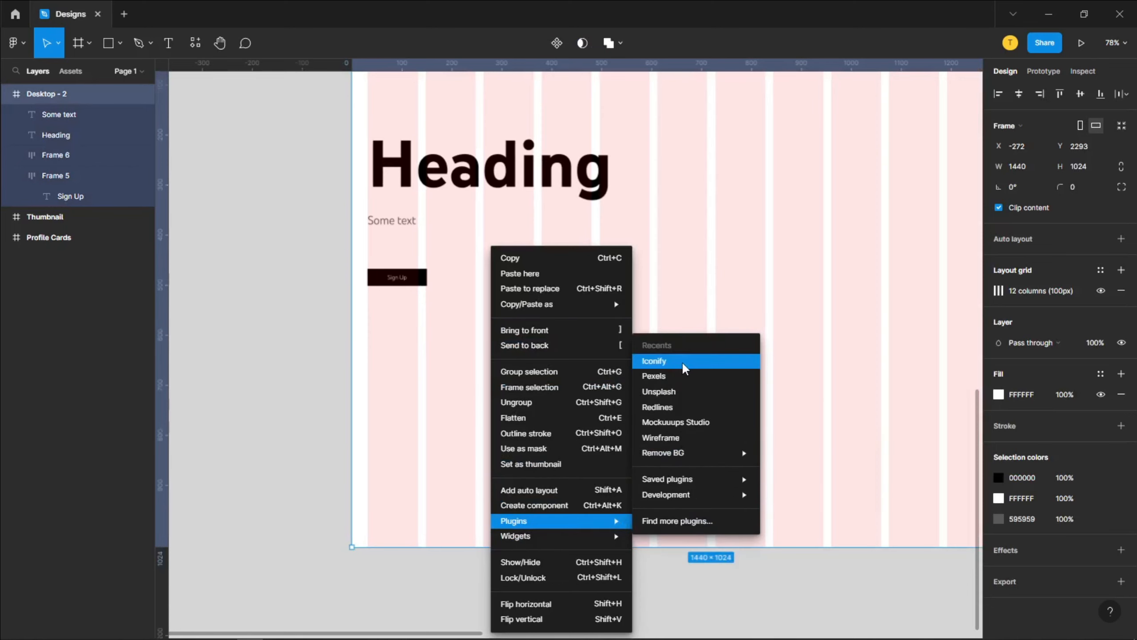
left_click(683, 362)
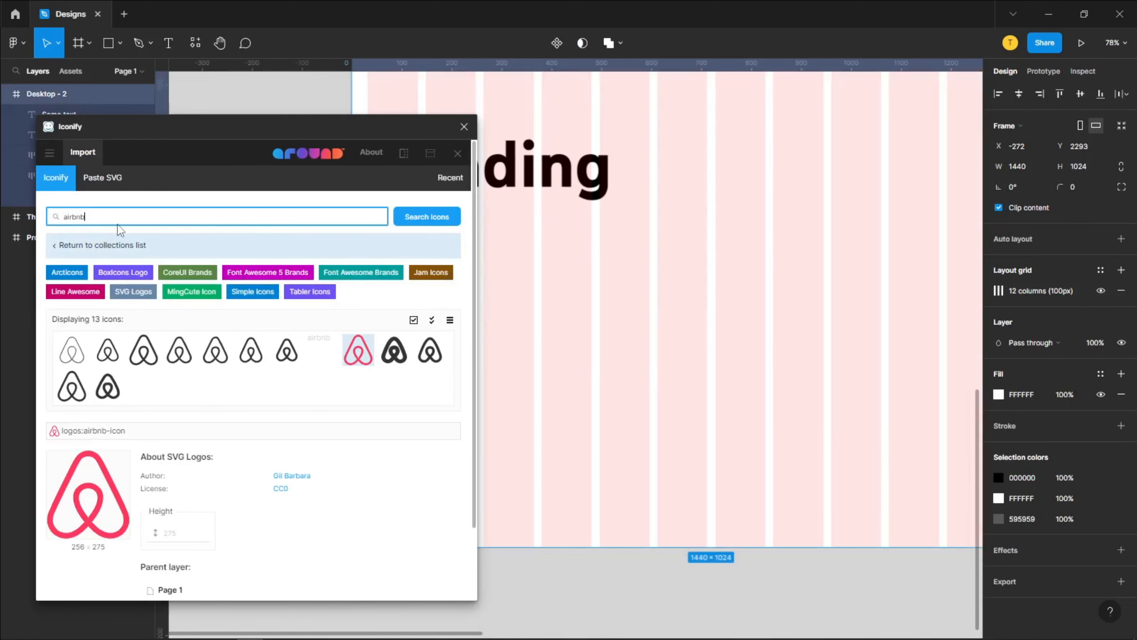
left_click(143, 368)
scroll(294, 381, "down", 2)
left_click(267, 579)
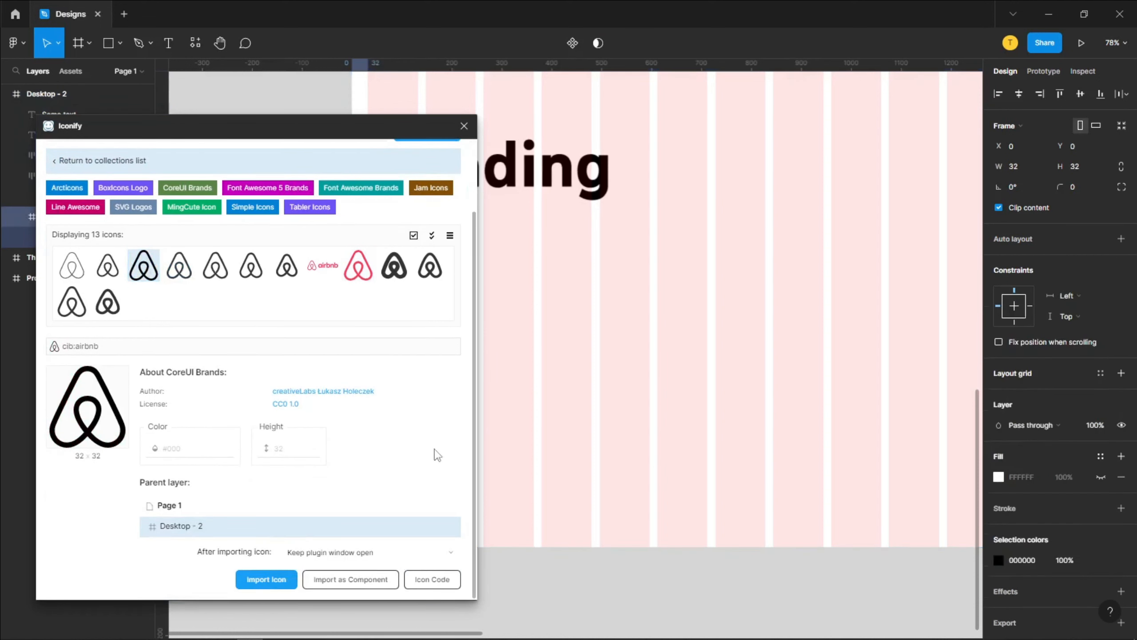
Step: Move the Airbnb icon below the lower Sign Up button, aligned with that button's left edge
scroll(531, 303, "up", 3)
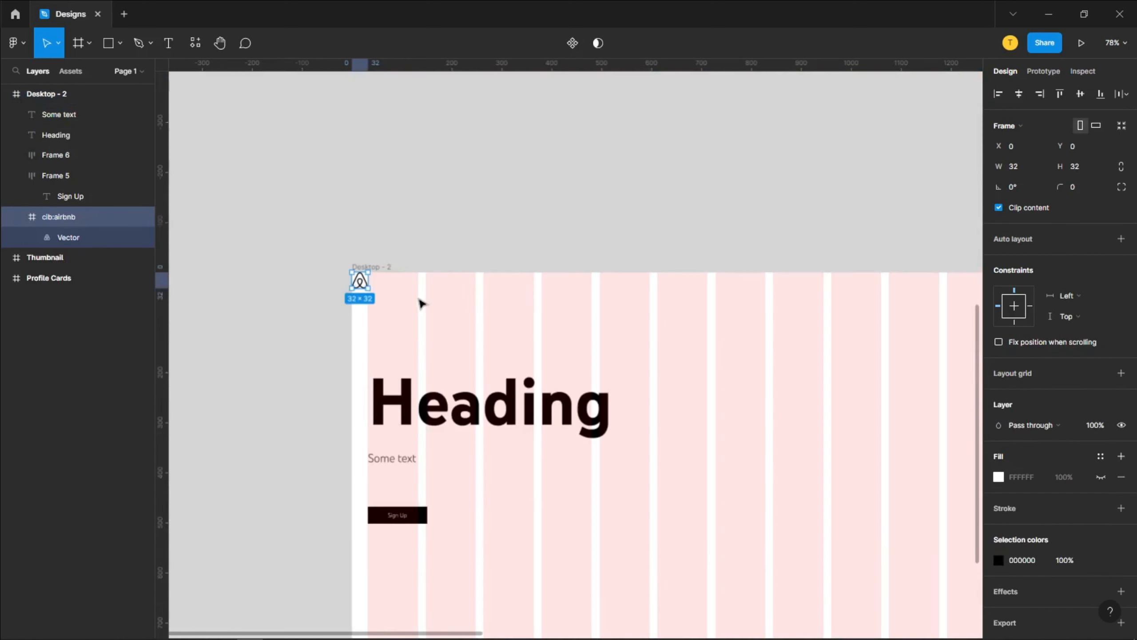
scroll(440, 315, "down", 2)
left_click_drag(360, 187, 379, 477)
left_click(445, 522)
scroll(446, 492, "down", 2)
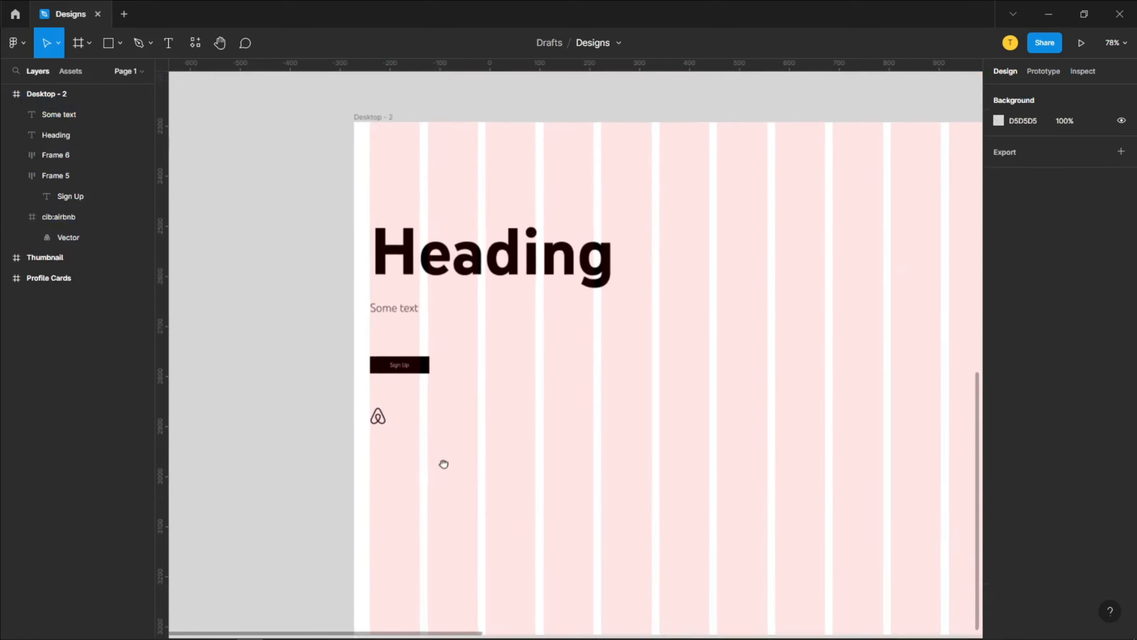
Step: Search the Iconify plugin for uber and import the round black cib:uber icon into the Desktop - 2 frame
right_click(425, 248)
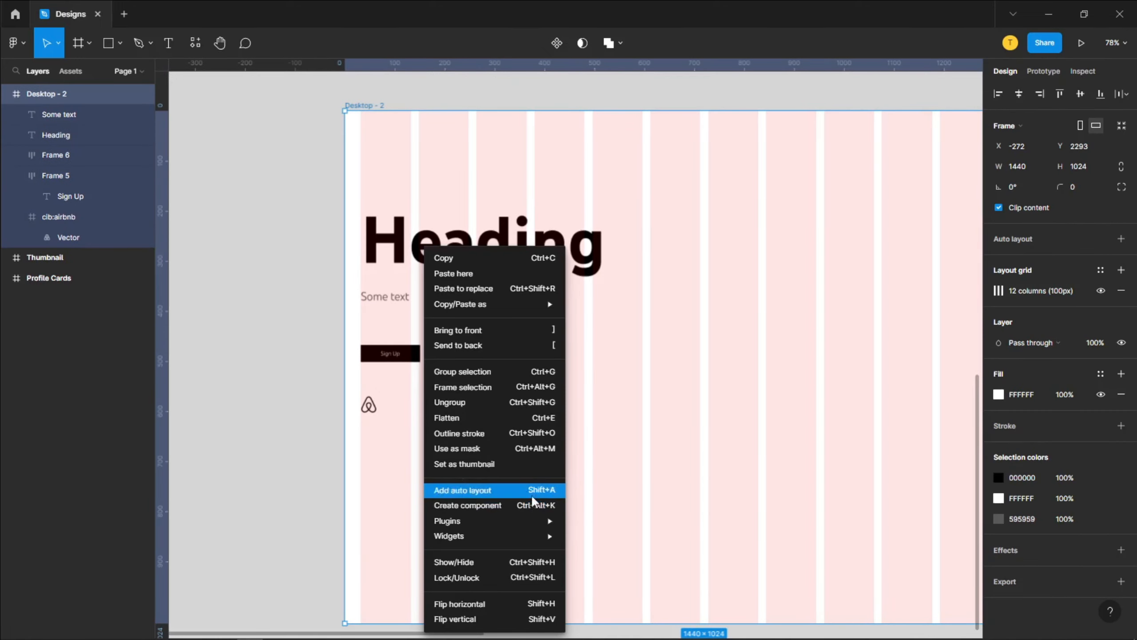
mouse_move(535, 521)
left_click(612, 350)
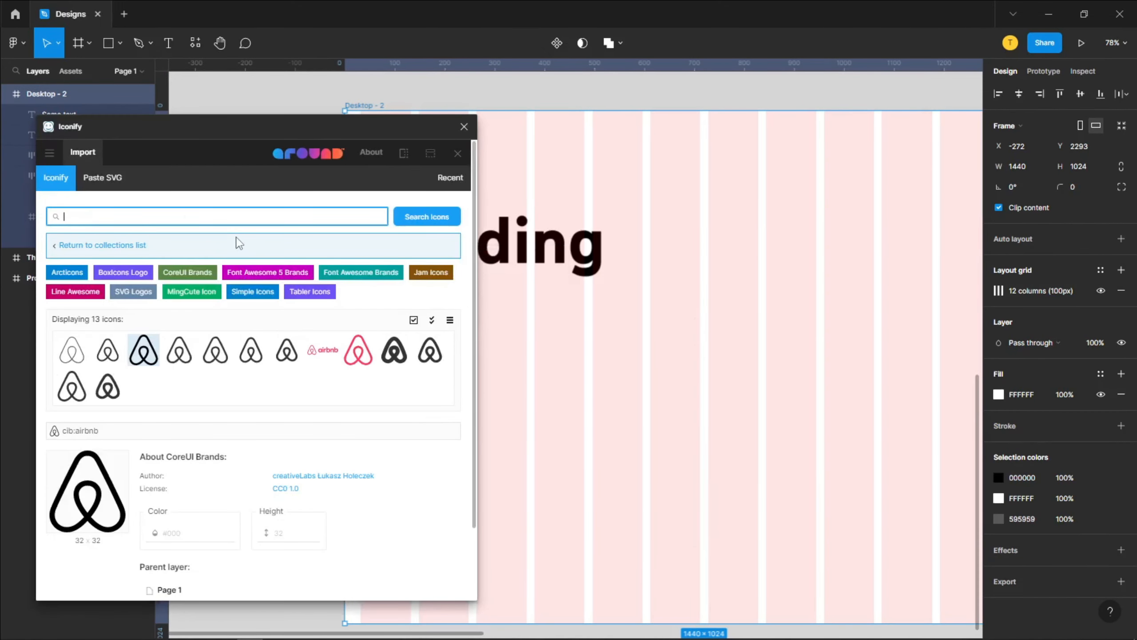
type("uber")
key("Return")
left_click(148, 379)
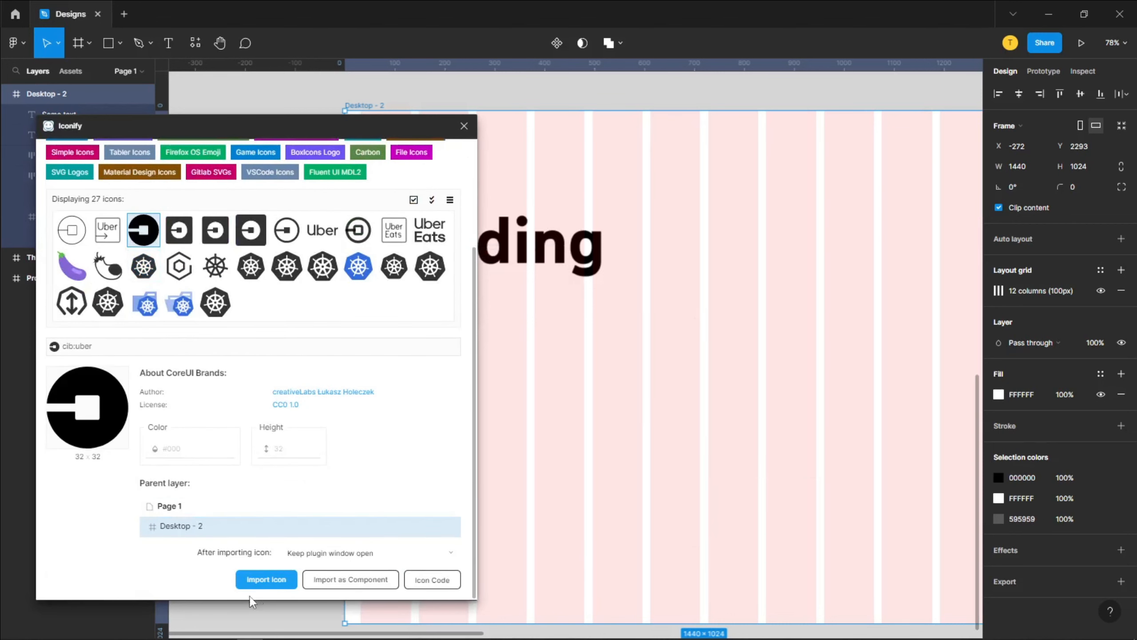
left_click(252, 582)
Step: Search Iconify for apple and import the ant-design:apple-filled icon into the Desktop - 2 frame
scroll(175, 359, "up", 3)
left_click(162, 212)
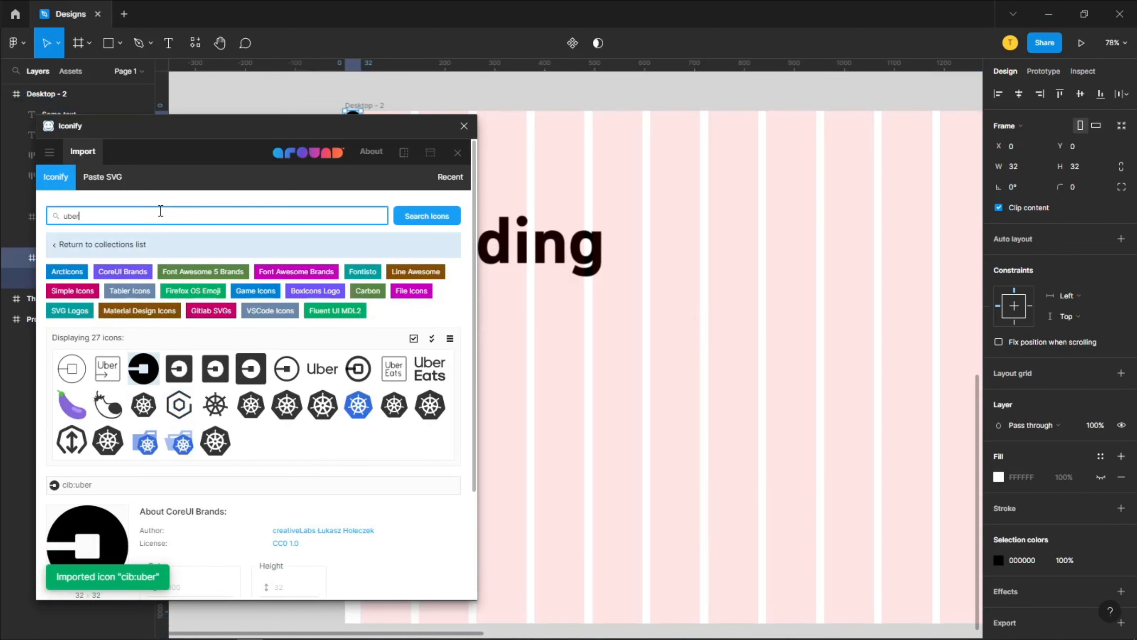
type("apple")
key("Return")
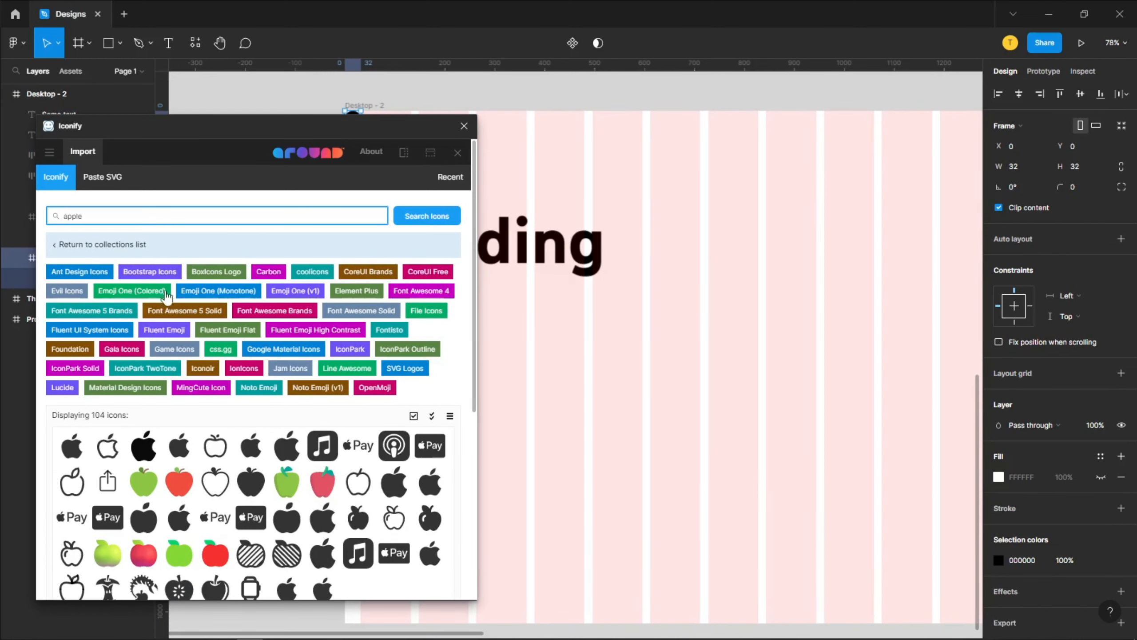
left_click(74, 448)
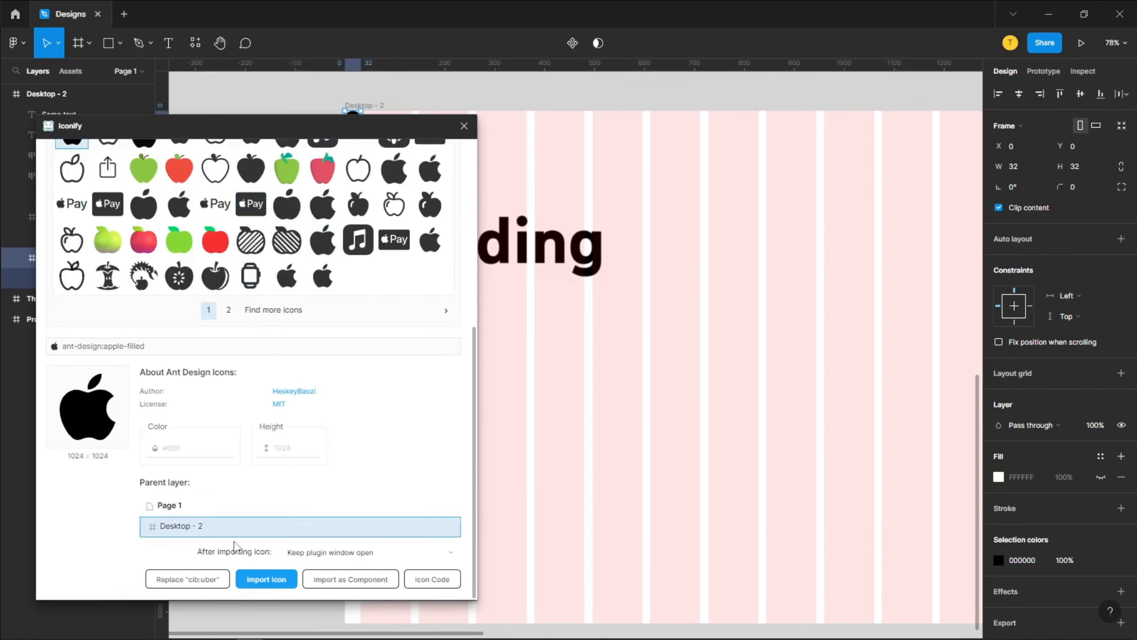
left_click(264, 579)
Step: Search Iconify for windows, import the bi:windows icon into the Desktop - 2 frame, and close the plugin
scroll(205, 393, "up", 5)
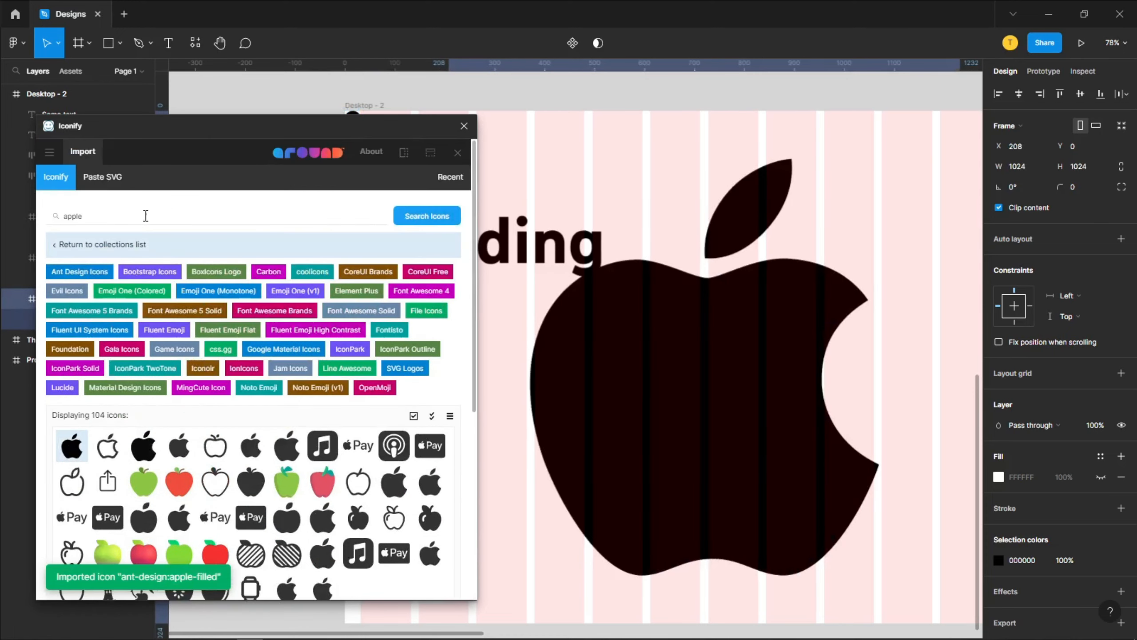
left_click(145, 211)
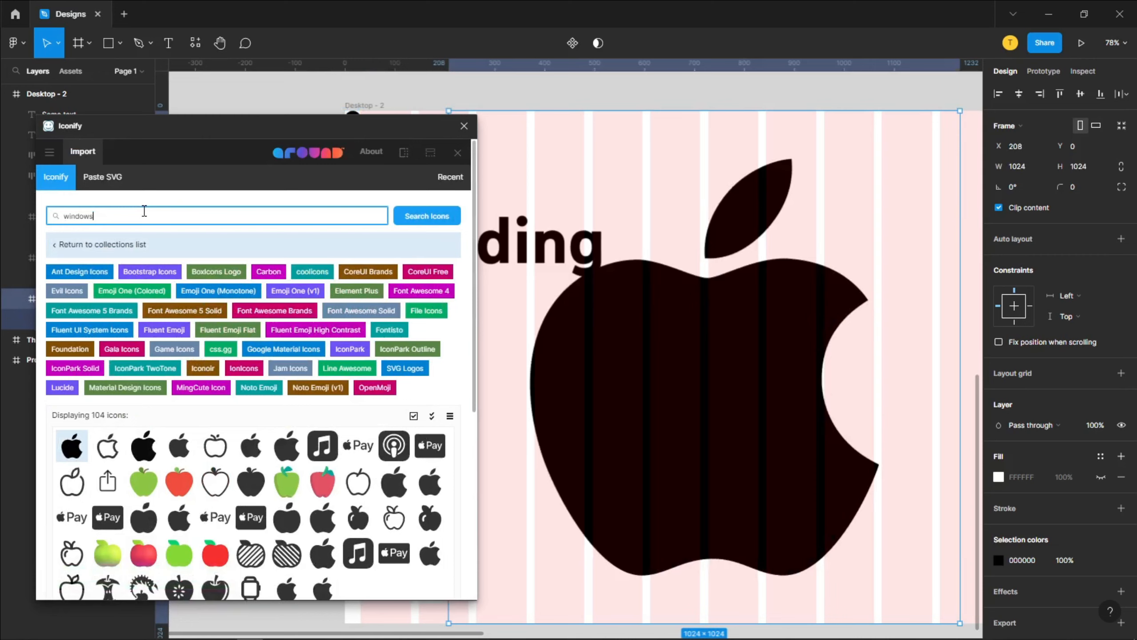
key("Return")
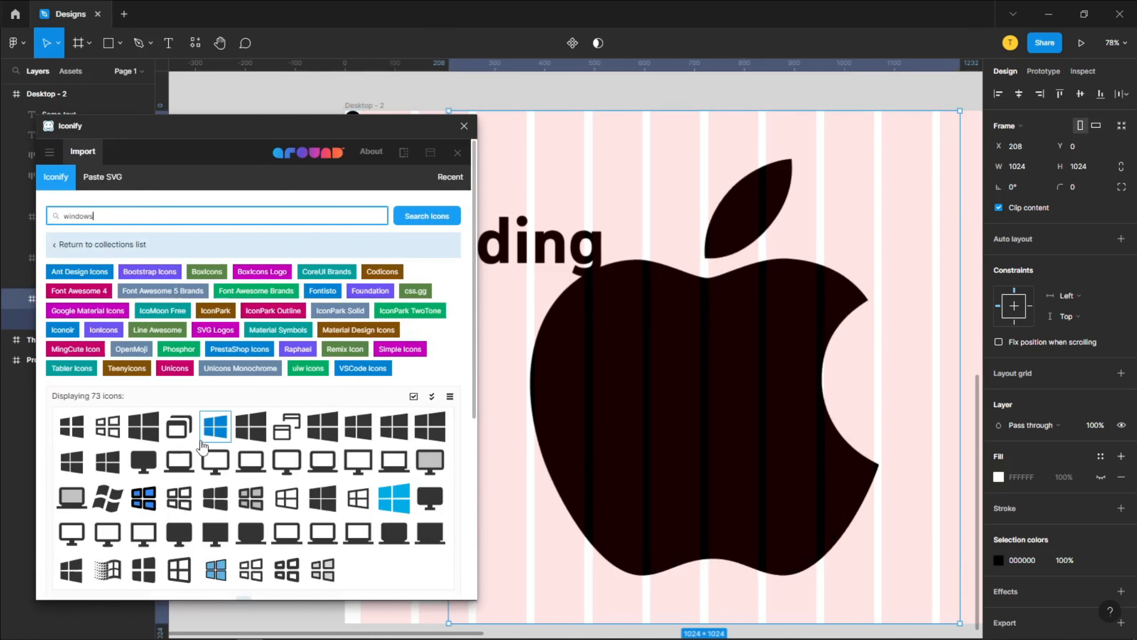
left_click(144, 426)
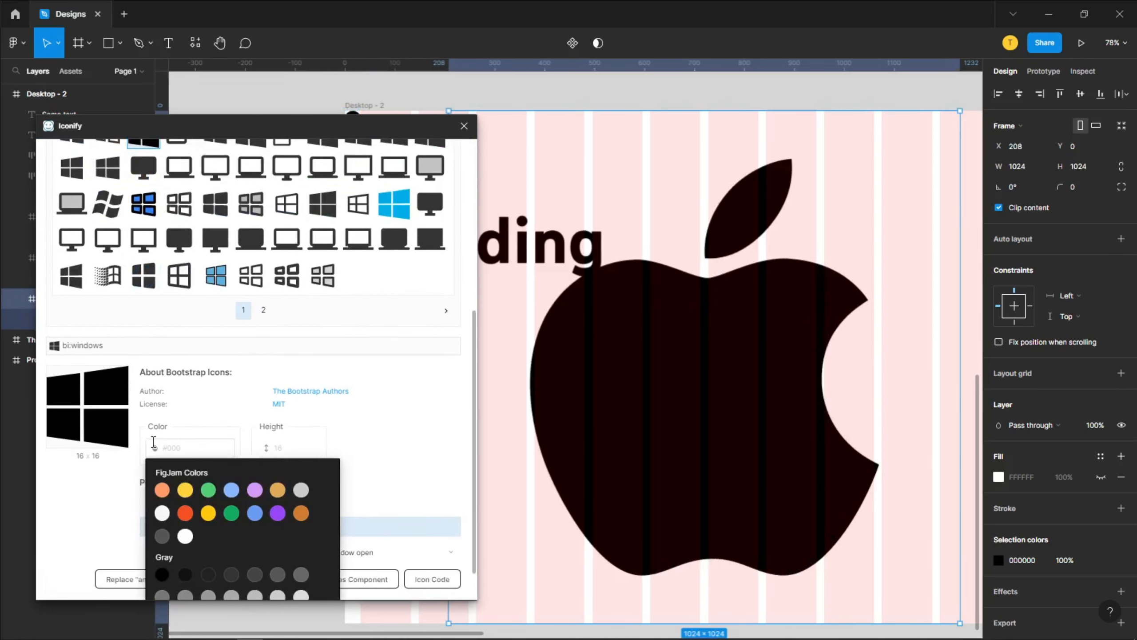
left_click(266, 579)
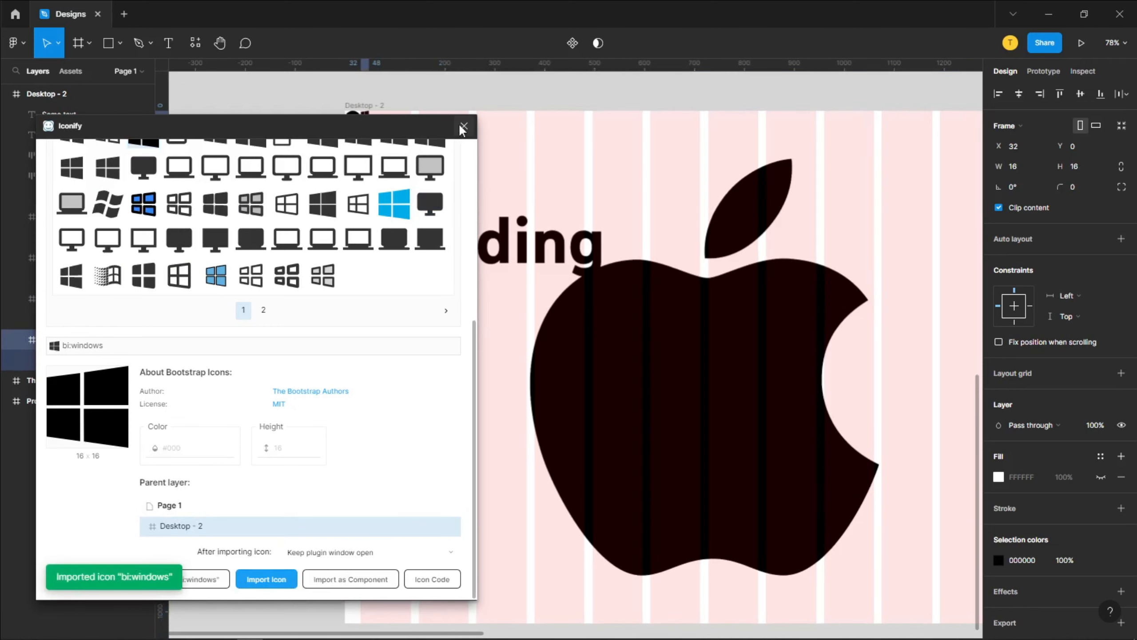
left_click(464, 126)
Step: Scale the oversized Apple icon down to about 39 × 39 and place it beside the Airbnb icon
left_click(726, 378)
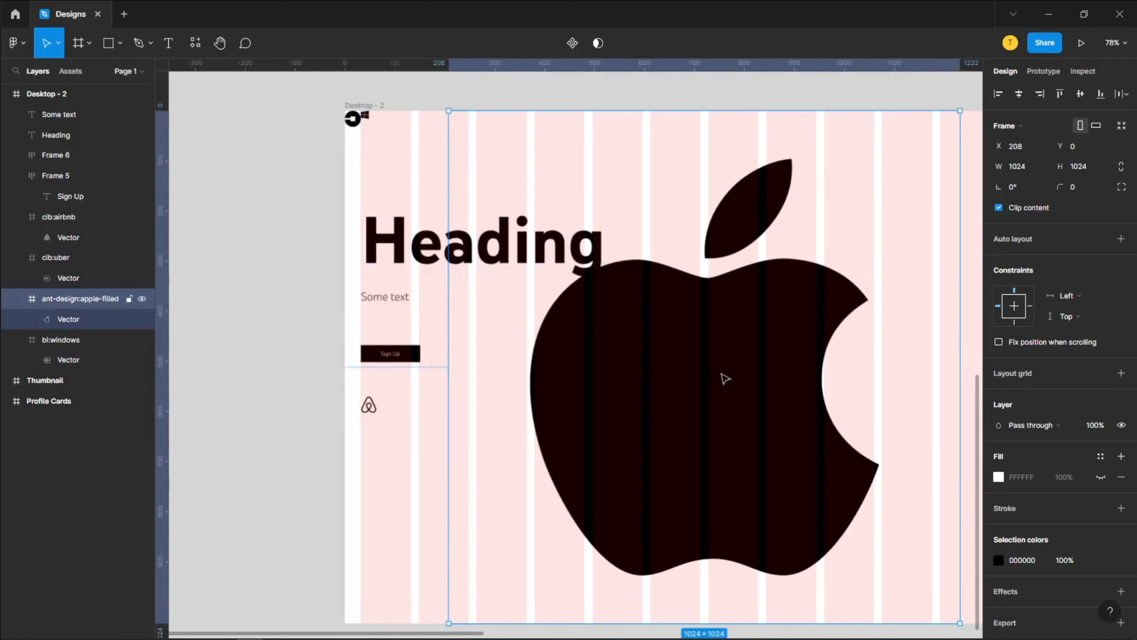
scroll(711, 282, "down", 3)
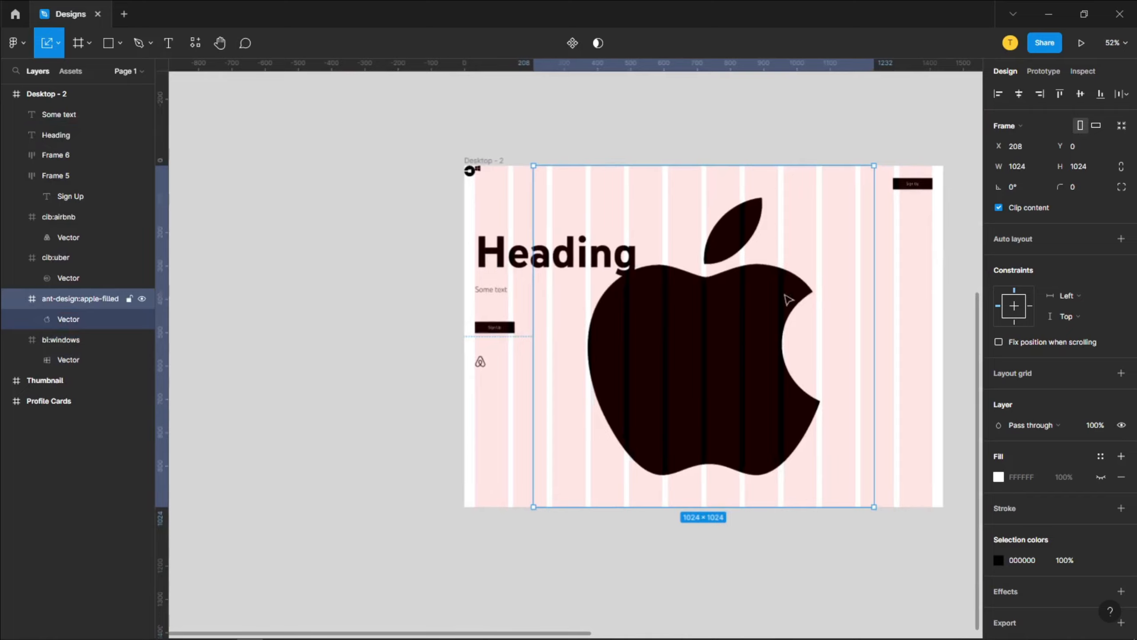
left_click_drag(787, 294, 707, 306)
left_click_drag(795, 275, 423, 366)
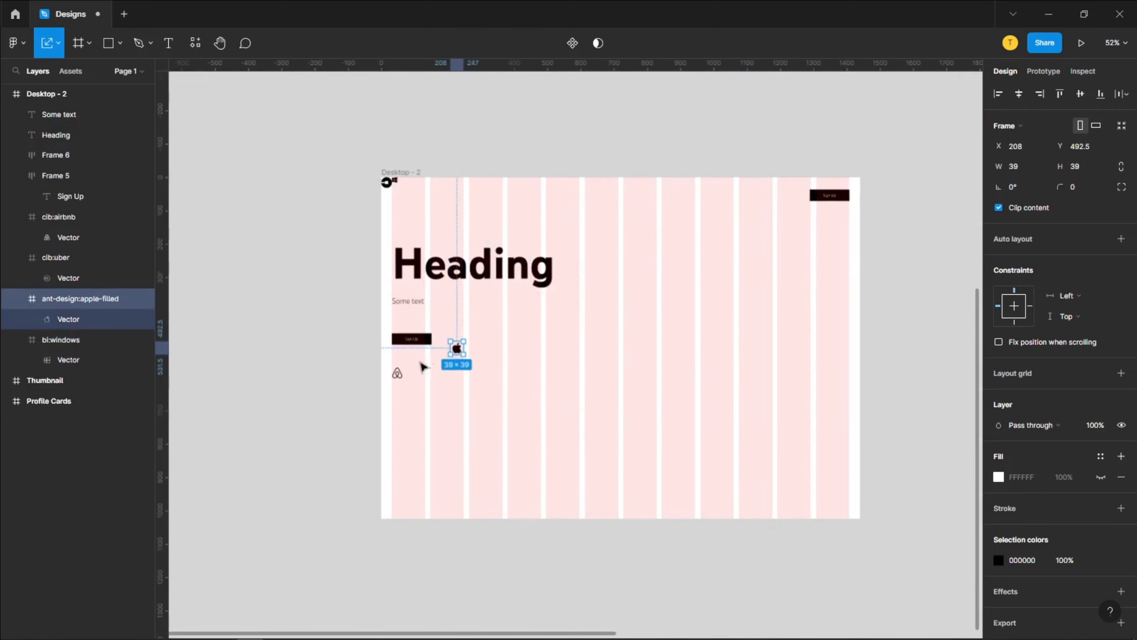
scroll(423, 366, "up", 5)
left_click_drag(515, 339, 426, 398)
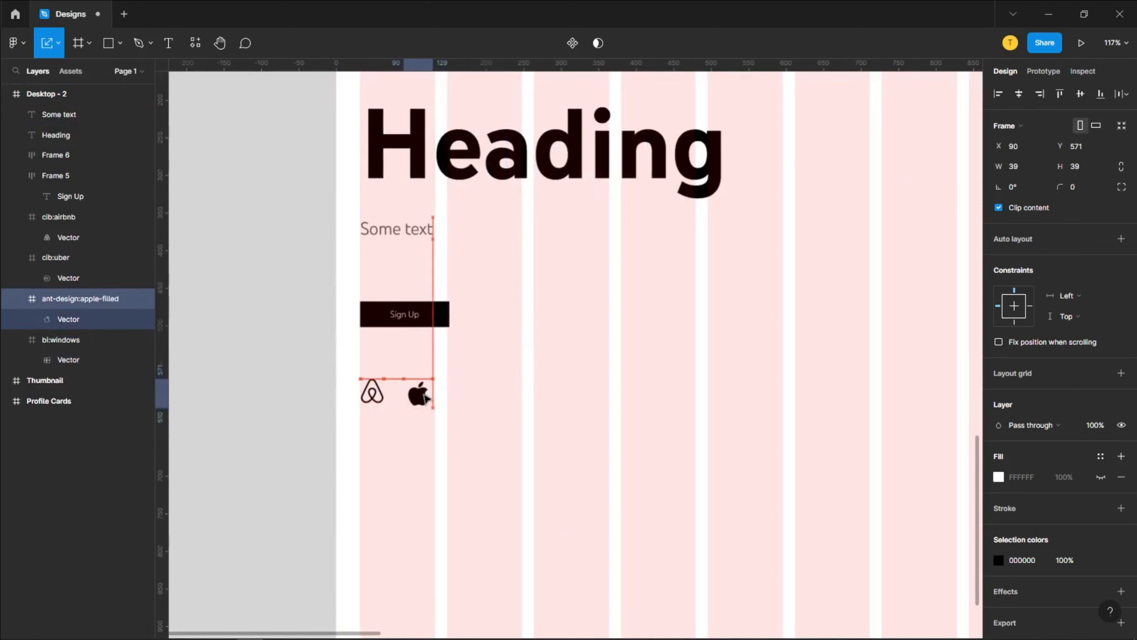
Step: Move the Uber and Windows icons together from the frame's corner into the logo row, after the Apple icon
scroll(428, 385, "down", 2)
scroll(432, 314, "up", 5)
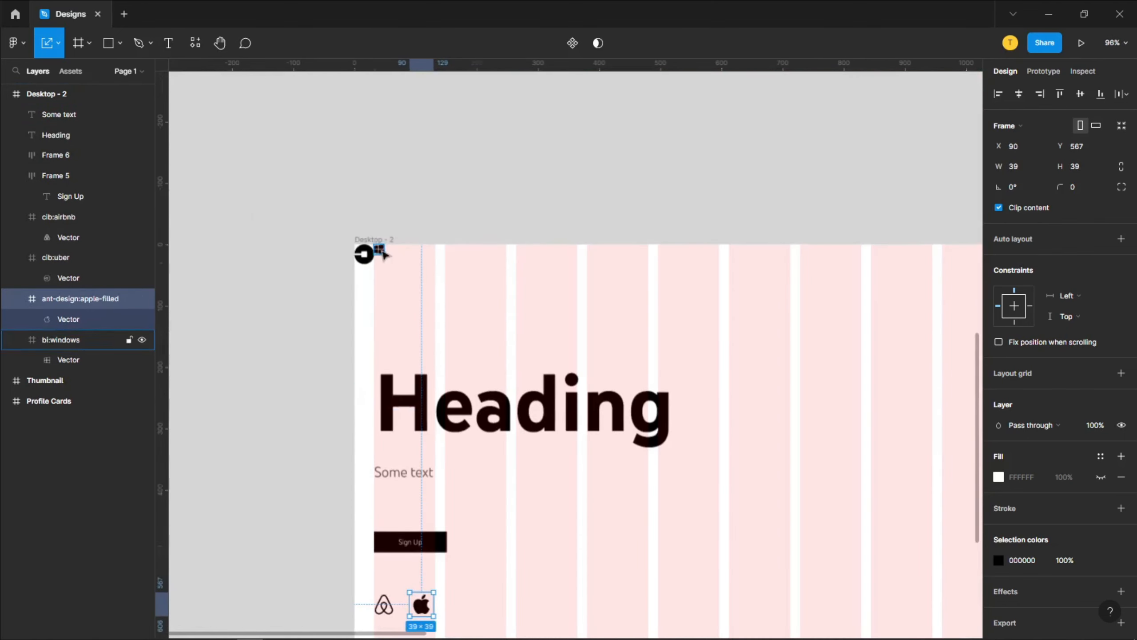
left_click(381, 251)
left_click(365, 254, "shift")
left_click_drag(374, 254, 473, 604)
left_click(563, 592)
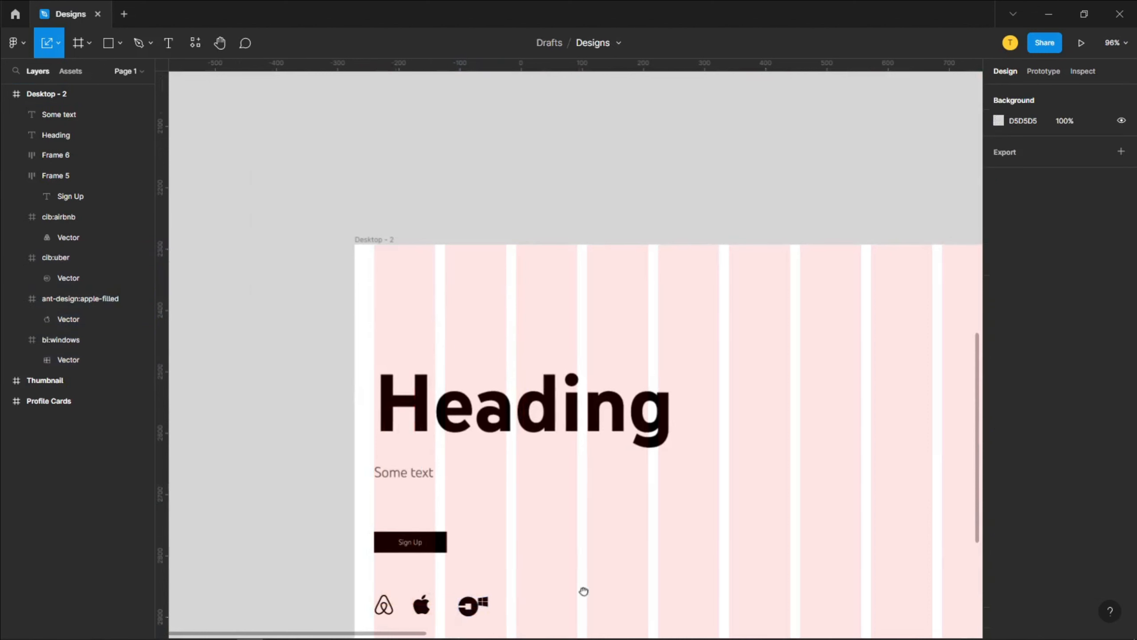
Step: Separate the Windows icon from the Uber icon and enlarge it to roughly match the other logos
scroll(505, 399, "down", 4)
scroll(453, 372, "up", 5, "ctrl")
left_click(462, 381)
left_click_drag(462, 381, 525, 377)
left_click(366, 443)
scroll(367, 443, "left", 2)
left_click(286, 381)
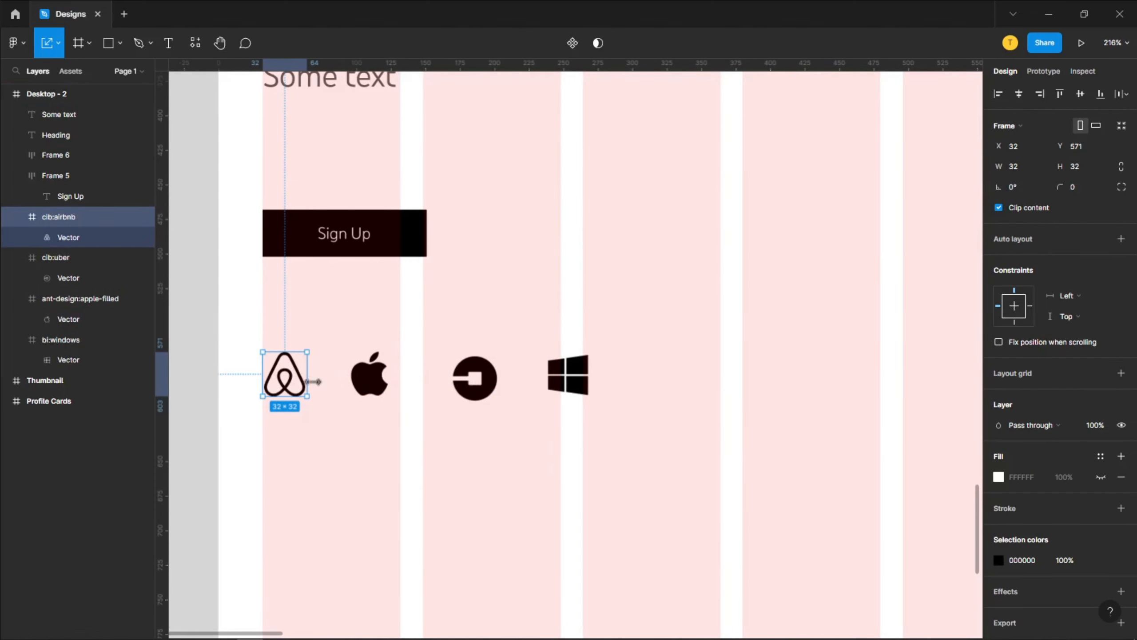
Step: Inspect the Airbnb icon's dimensions as the reference size for the logo row
scroll(326, 384, "down", 5)
left_click(475, 398)
left_click_drag(495, 366, 562, 369)
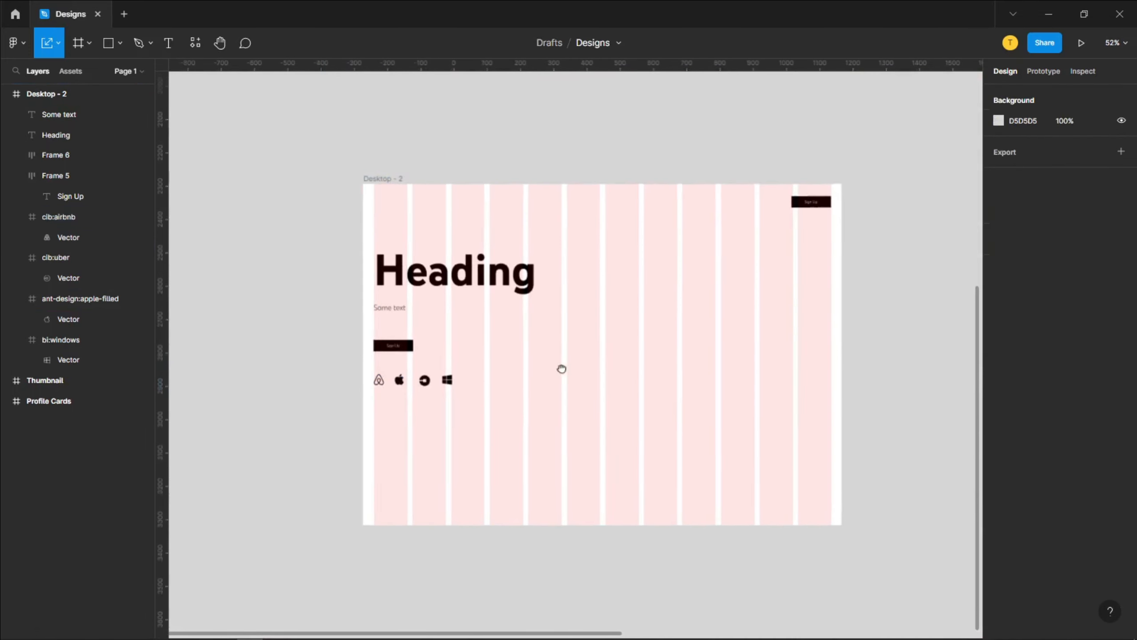
scroll(562, 370, "up", 2)
scroll(259, 360, "up", 5)
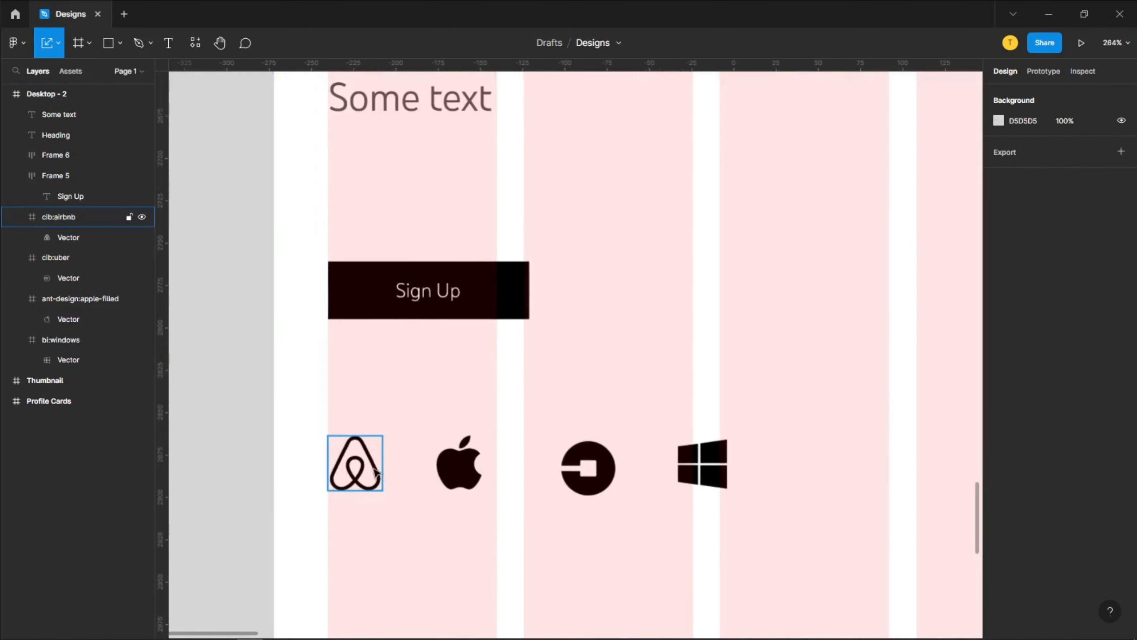
left_click(355, 463)
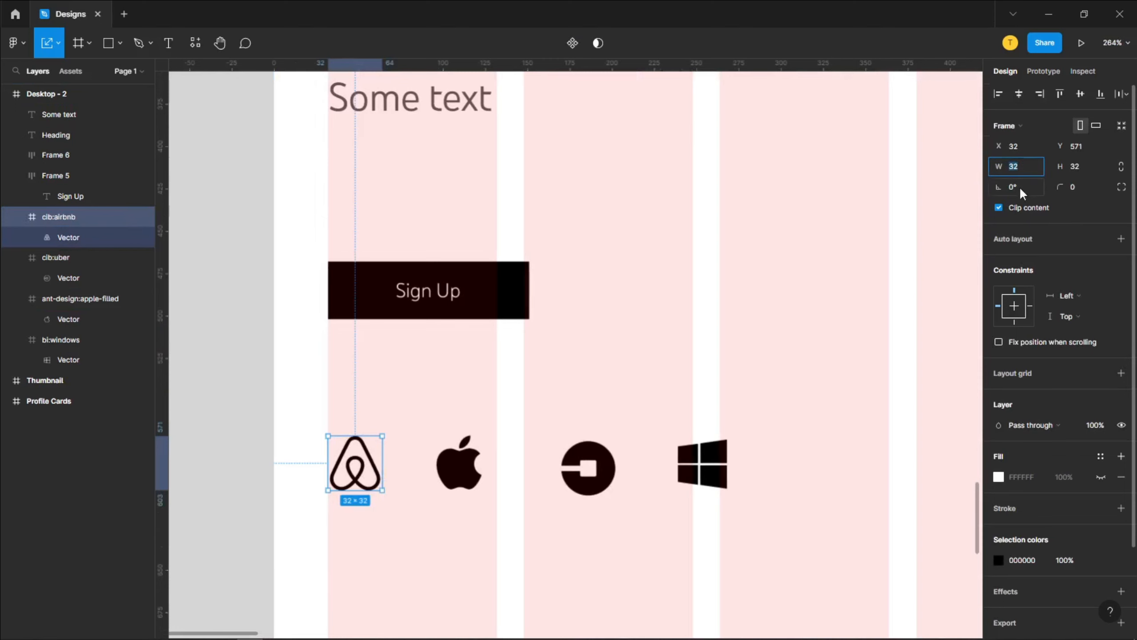
left_click(482, 546)
scroll(533, 528, "down", 2)
scroll(533, 529, "right", 2)
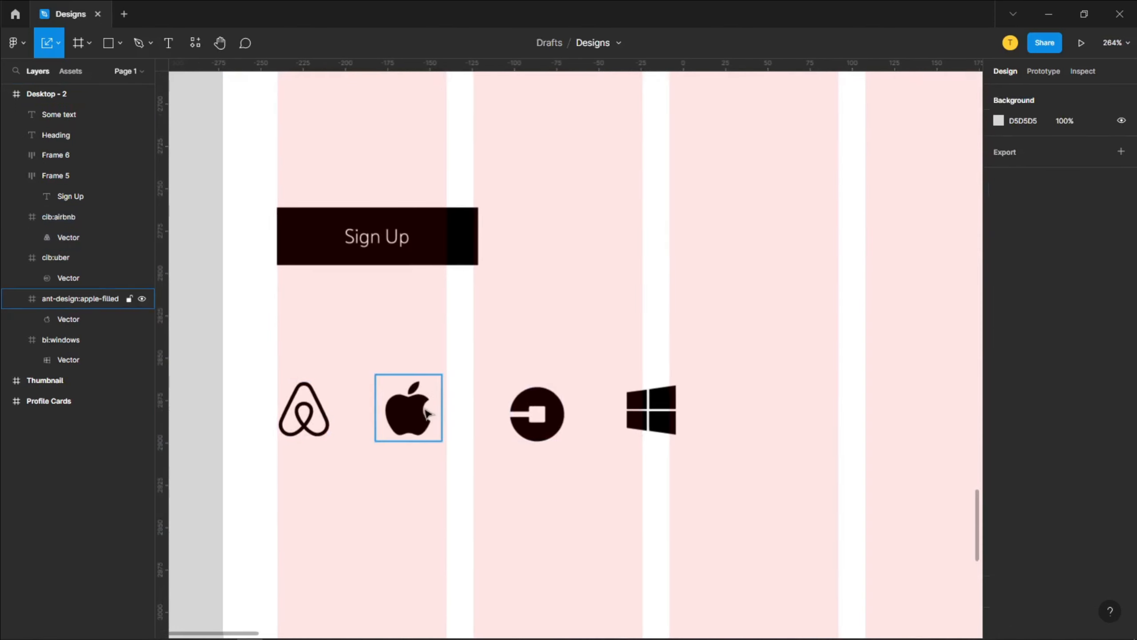
Step: Set the Apple icon's width and height to 32
left_click(427, 413)
type("32")
key("Return")
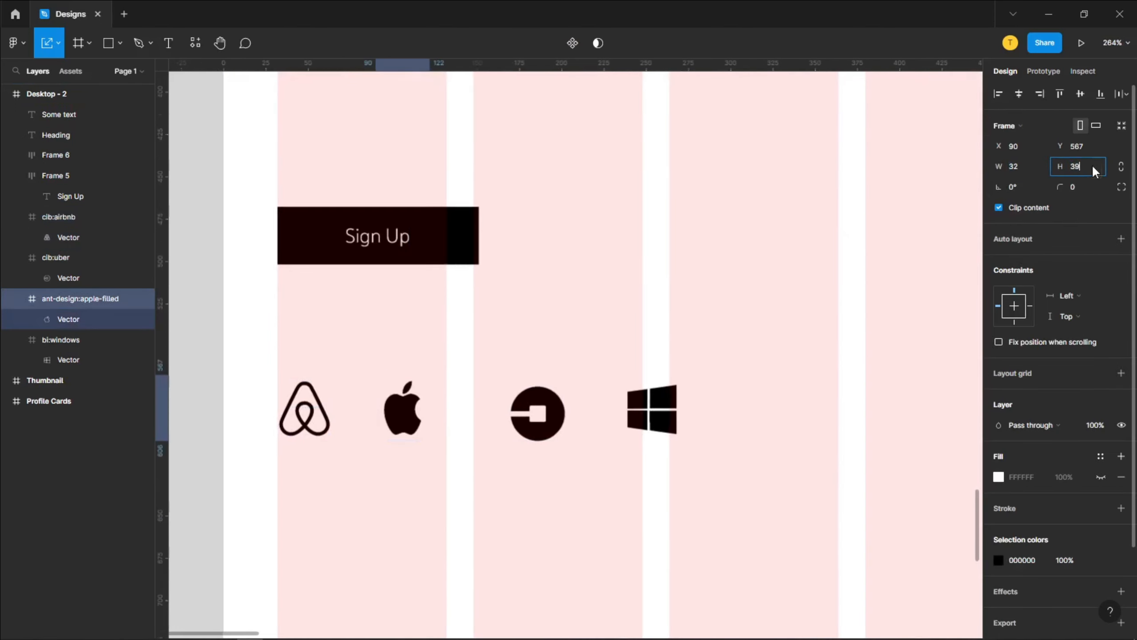
left_click(683, 525)
Step: Check the Uber icon's dimensions and set the Windows icon's size to 32 × 32
left_click(537, 414)
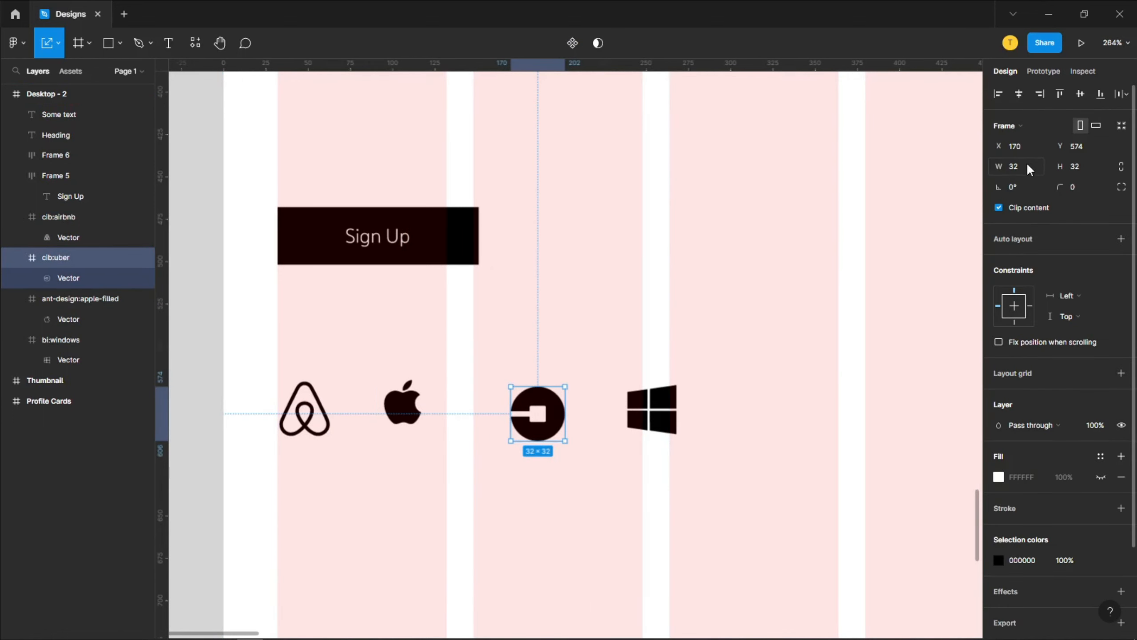
left_click(672, 419)
type("32")
key("Return")
left_click(880, 401)
Step: Align the Apple icon vertically with the Airbnb icon and set the horizontal gap between them to 32
left_click_drag(404, 406, 410, 416)
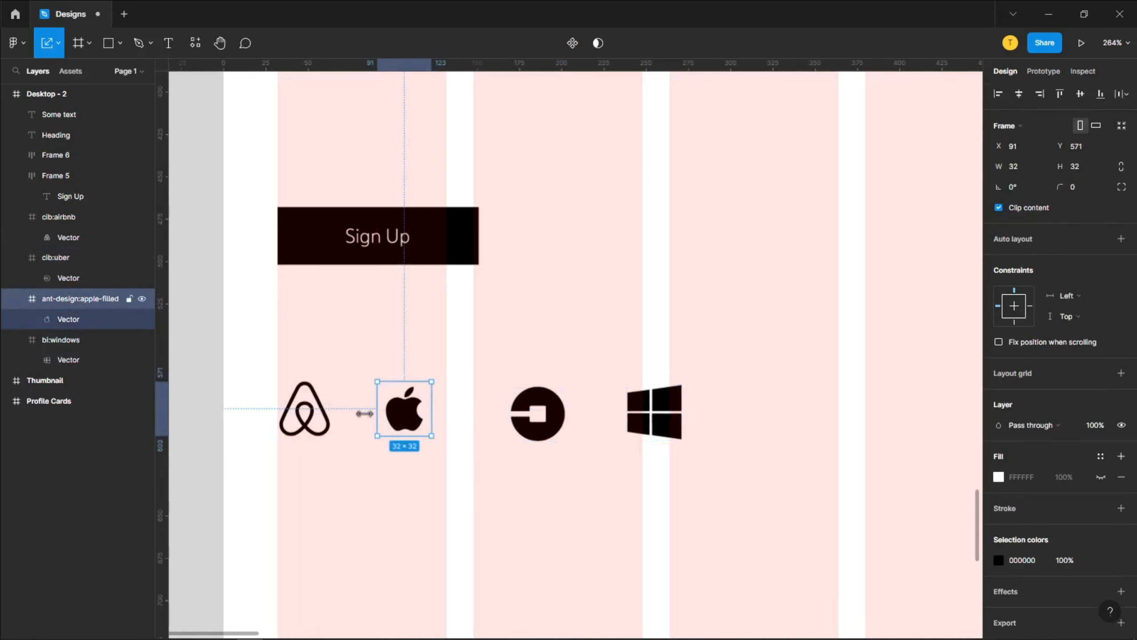
left_click(305, 408, "shift")
left_click(1025, 228)
type("32")
key("Return")
left_click(781, 497)
Step: Set the gap between the Apple and Uber icons to 32 and align the Uber icon vertically with the row
left_click(413, 422)
left_click(304, 408, "shift")
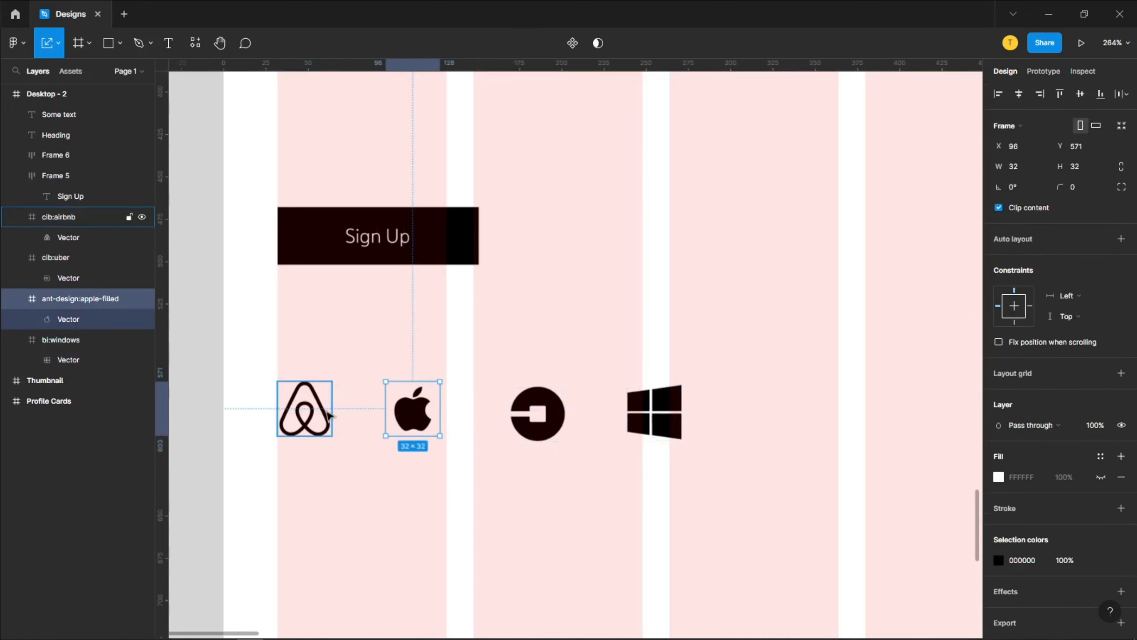
left_click(537, 413)
left_click(412, 410, "shift")
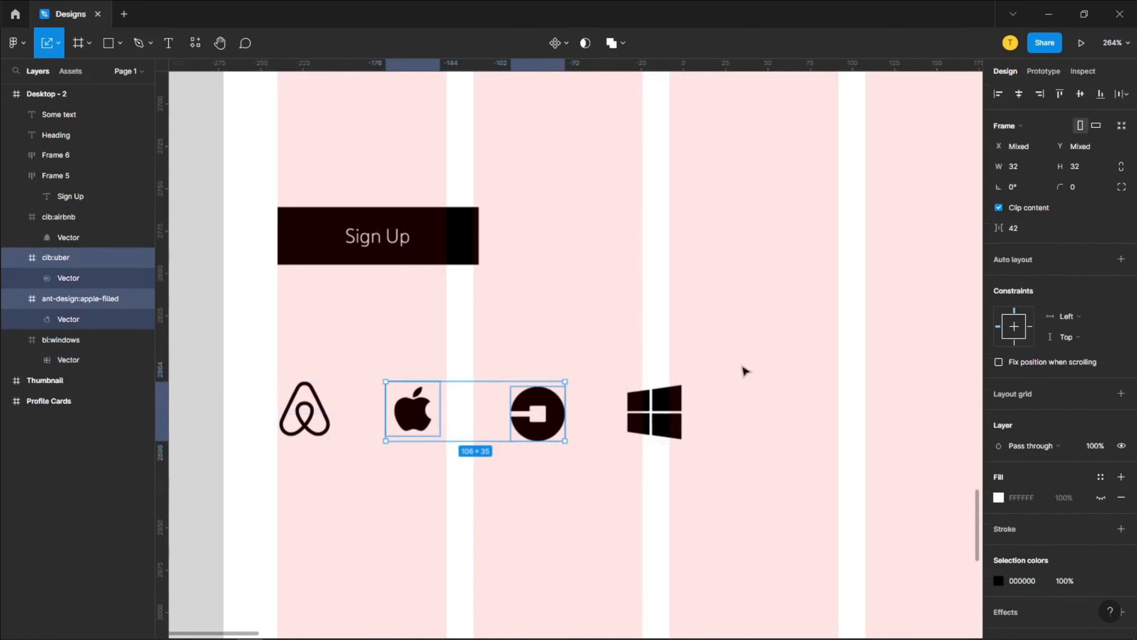
left_click(1033, 227)
type("32")
left_click(689, 454)
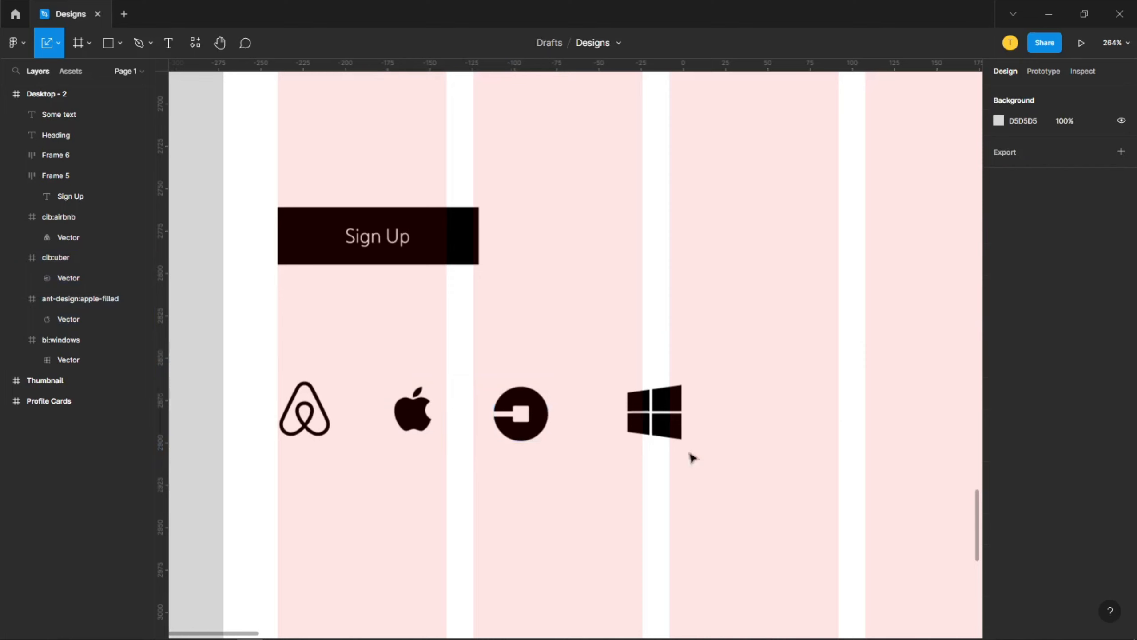
left_click_drag(515, 419, 515, 413)
left_click(615, 474)
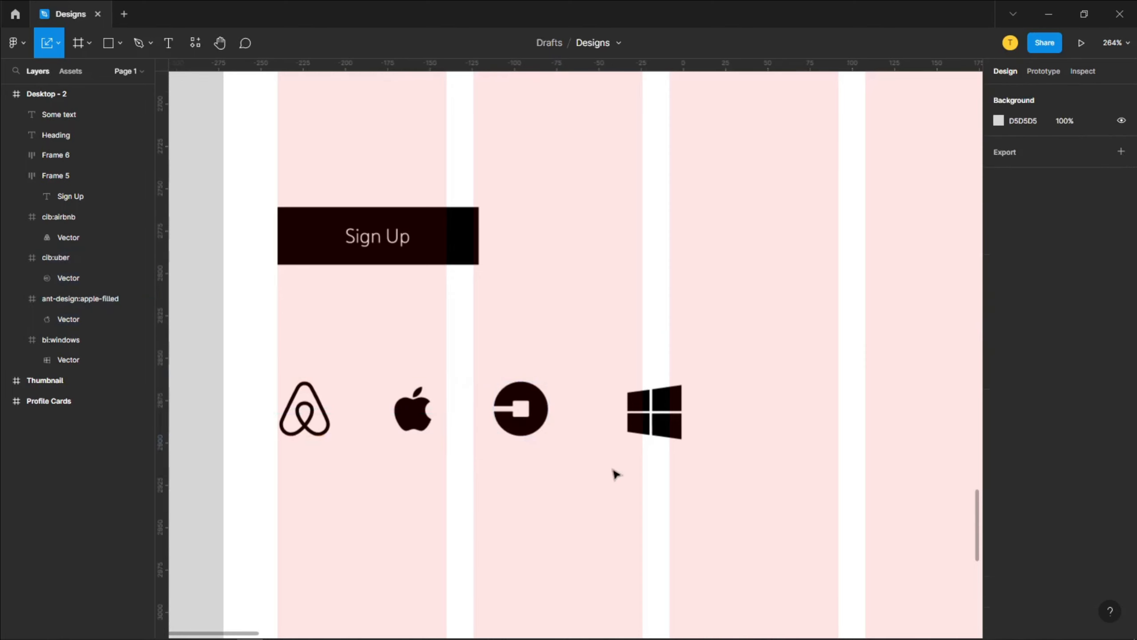
Step: Set the horizontal gap between the Uber and Windows icons to 32
left_click_drag(684, 486, 633, 482)
left_click(603, 408)
left_click(468, 405, "shift")
left_click(1029, 227)
type("32")
left_click(454, 480)
Step: Compare the visual size of the Apple icon with the Airbnb, Uber and Windows icons in the row
left_click_drag(413, 469, 576, 402)
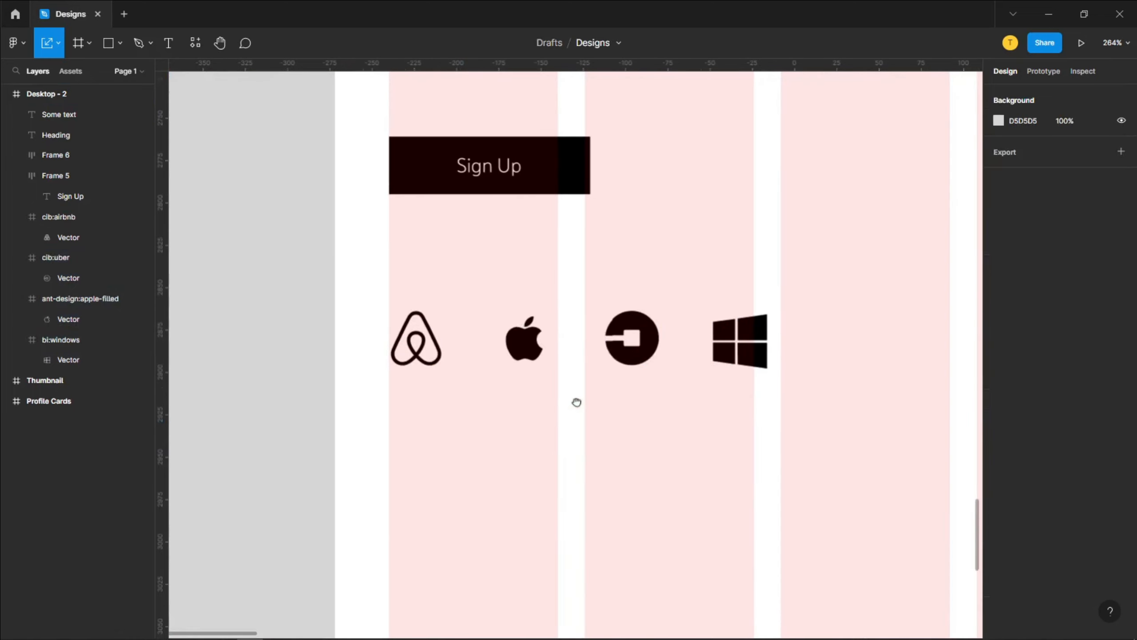
left_click(534, 356)
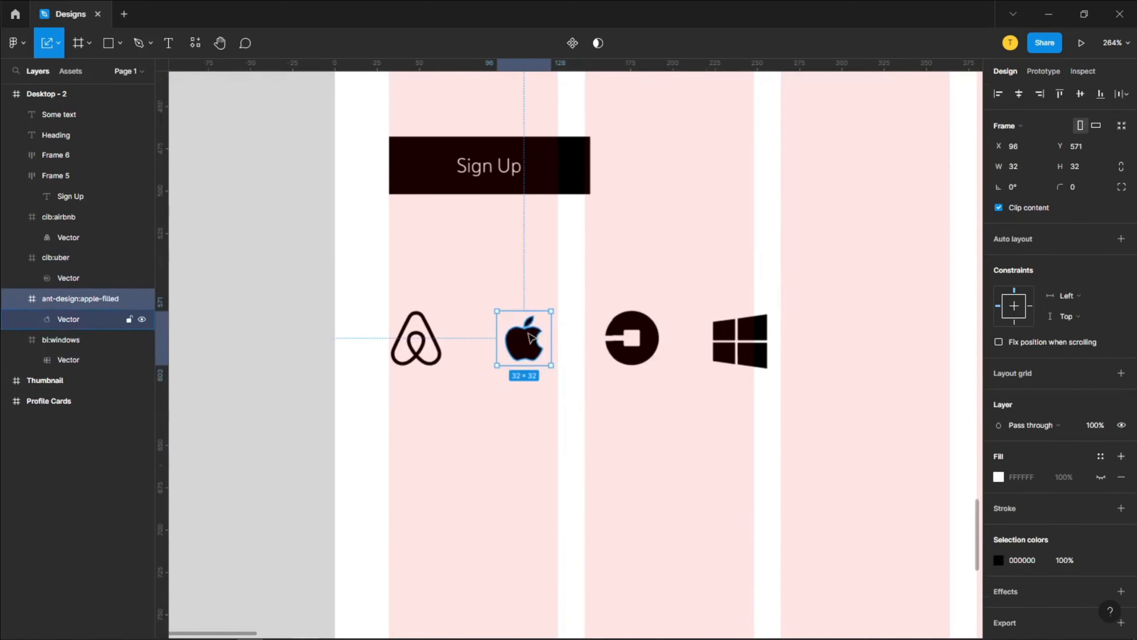
scroll(532, 336, "up", 4)
scroll(531, 339, "up", 2)
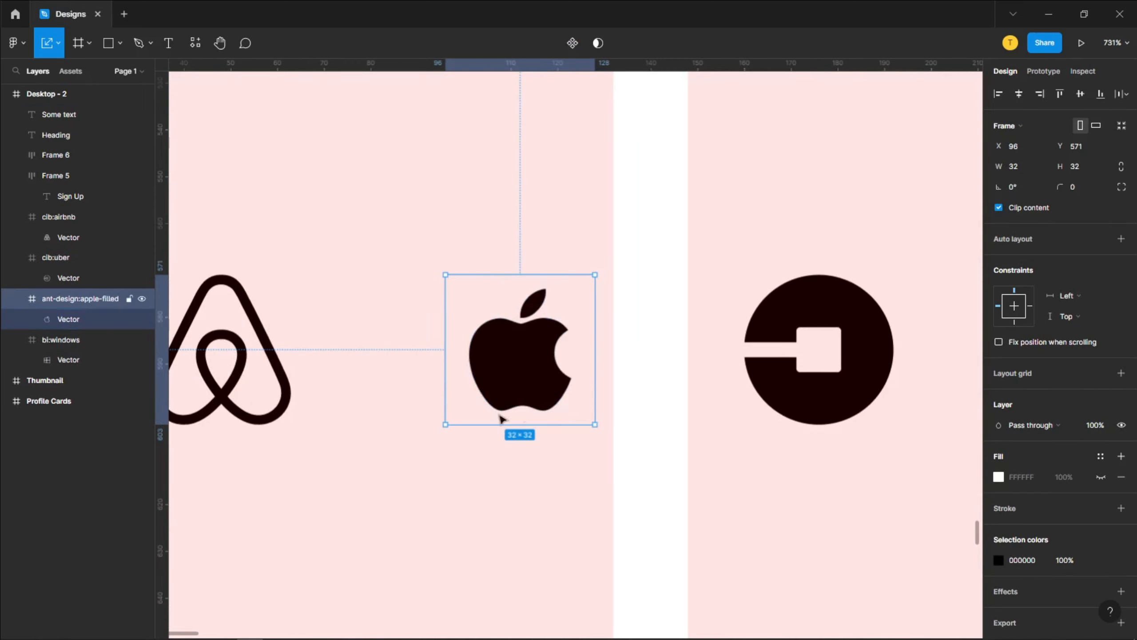
left_click(795, 396)
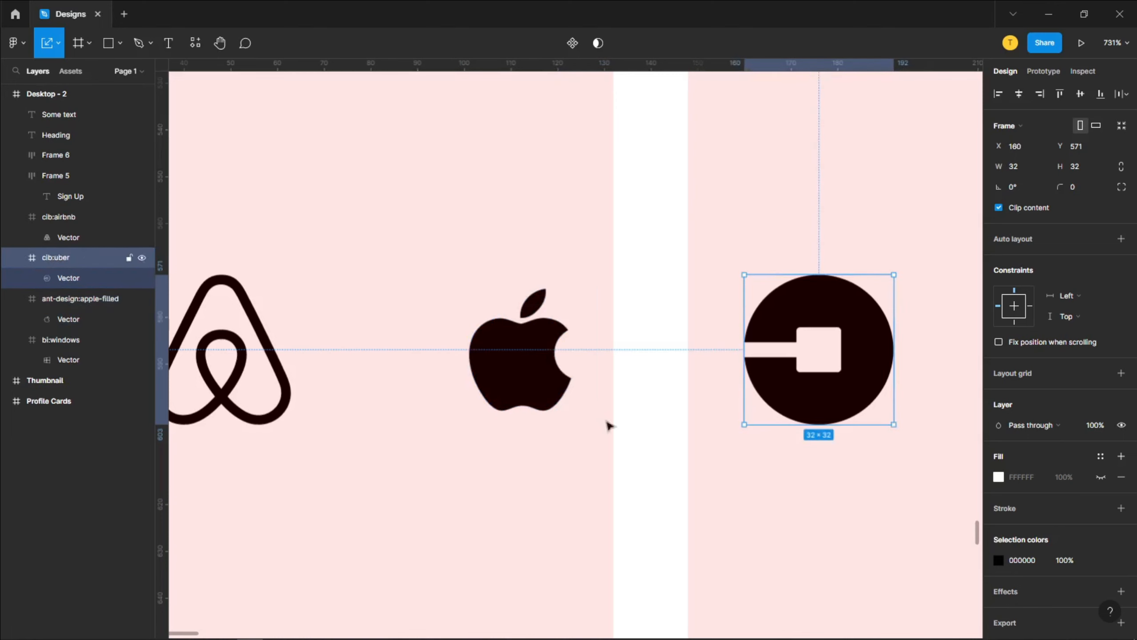
left_click(290, 416)
scroll(534, 404, "down", 2)
left_click_drag(650, 452, 604, 453)
left_click(742, 445)
left_click(809, 405)
left_click(464, 494)
left_click_drag(430, 376, 502, 352)
left_click(505, 357)
scroll(621, 422, "down", 2)
left_click(695, 462)
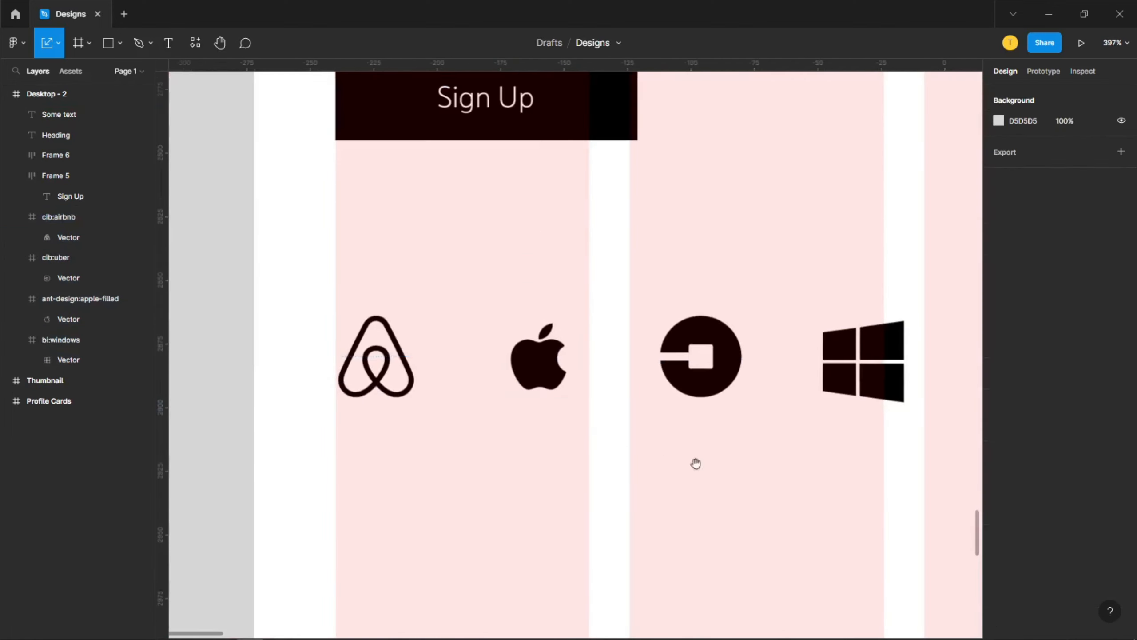
scroll(507, 380, "right", 2)
scroll(484, 375, "down", 2)
scroll(464, 348, "down", 3)
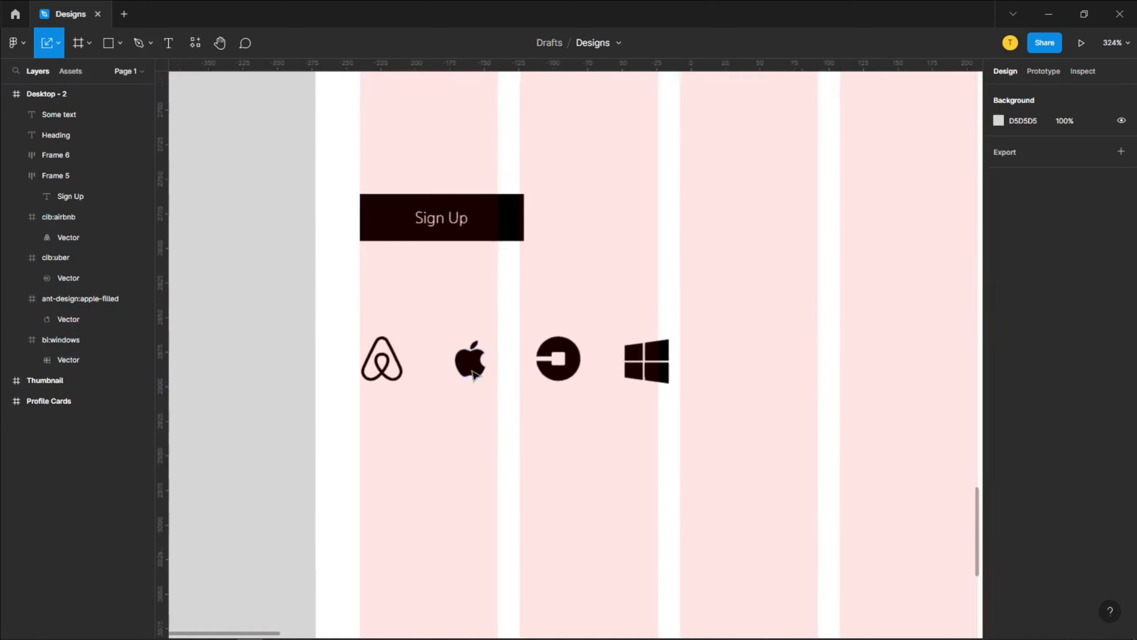
scroll(477, 326, "up", 3)
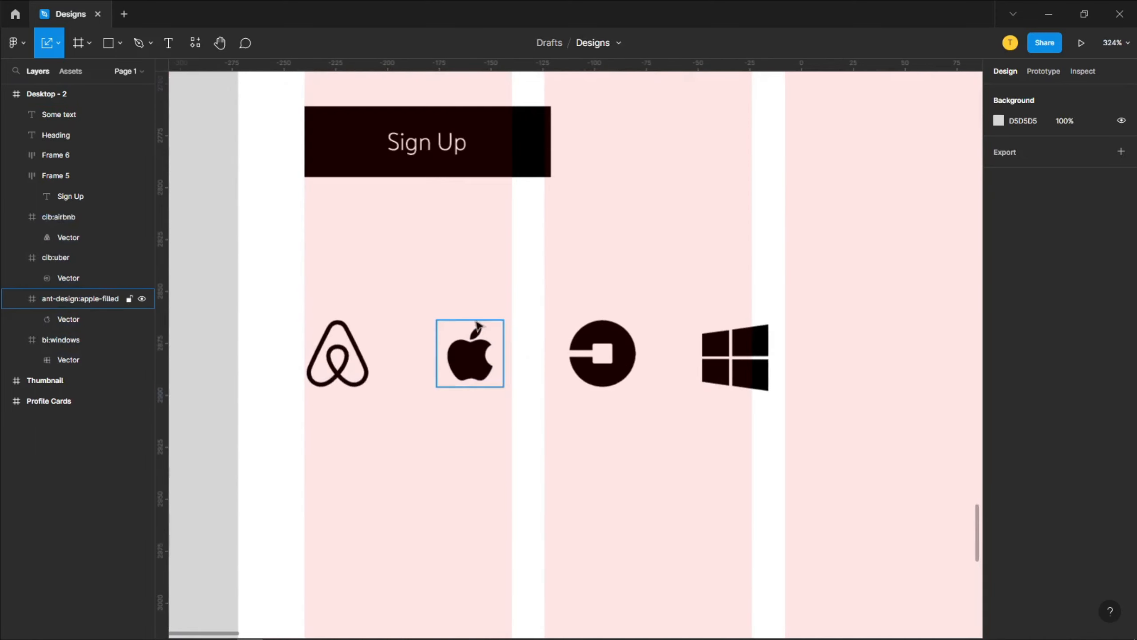
Step: Enlarge the Apple icon to 37 × 37, recentre it in the row and set its gap from the Airbnb icon to 32
left_click(476, 353)
left_click_drag(471, 318, 471, 309)
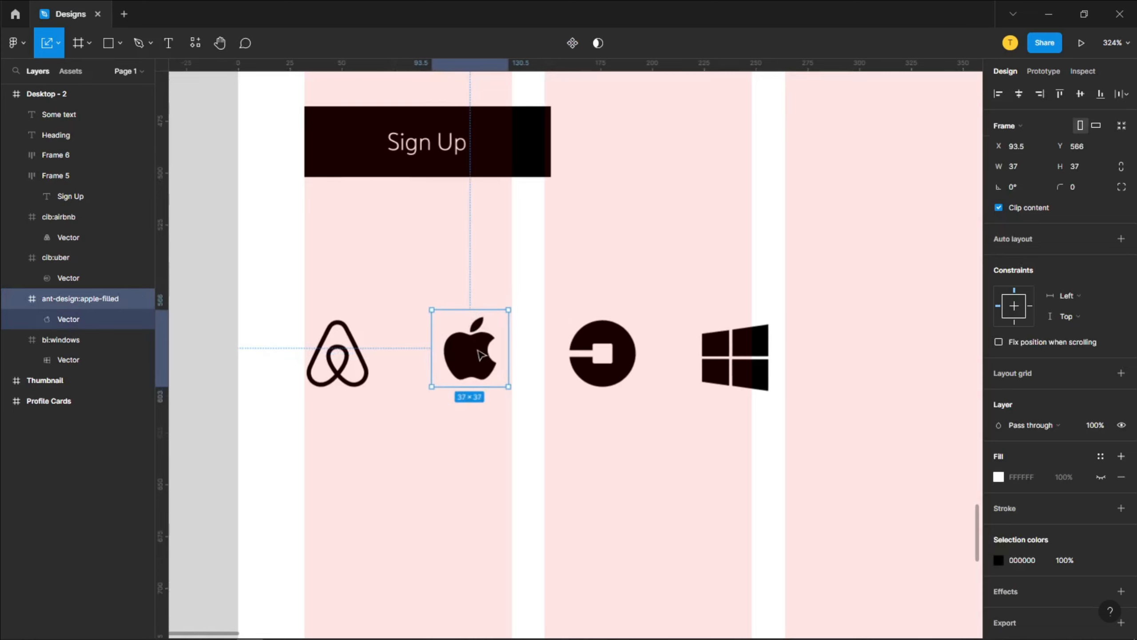
left_click_drag(480, 358, 481, 359)
left_click(343, 366, "shift")
left_click(1014, 227)
type("32")
left_click(542, 426)
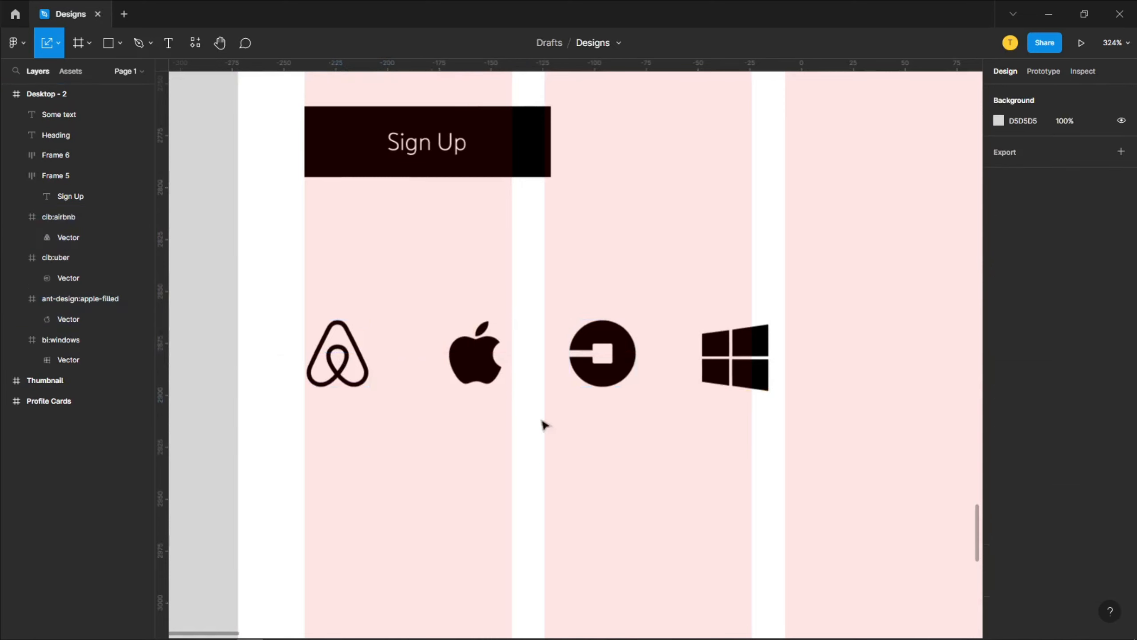
Step: Set the gaps between the Apple and Uber icons and between the Uber and Windows icons to 32
left_click(593, 363)
left_click(489, 358, "shift")
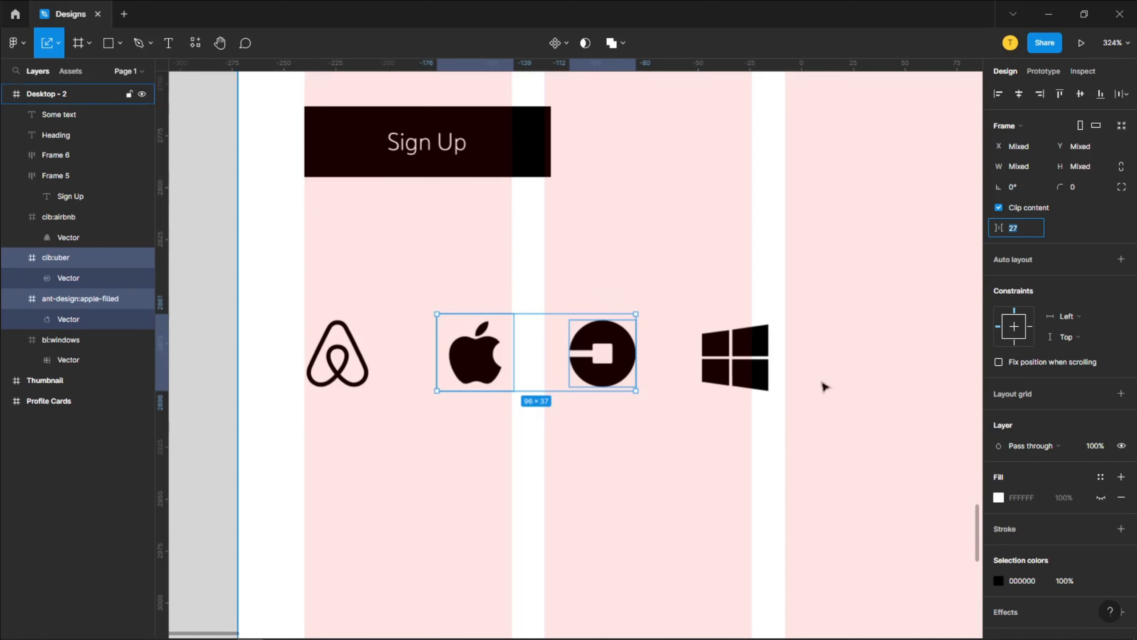
left_click(822, 386)
left_click(736, 356)
left_click(612, 354, "shift")
left_click(1012, 227)
type("34")
left_click(746, 400)
Step: Group the four brand icons in the row below the Sign Up button
scroll(771, 450, "down", 2)
left_click_drag(784, 468, 369, 329)
key("ctrl+g")
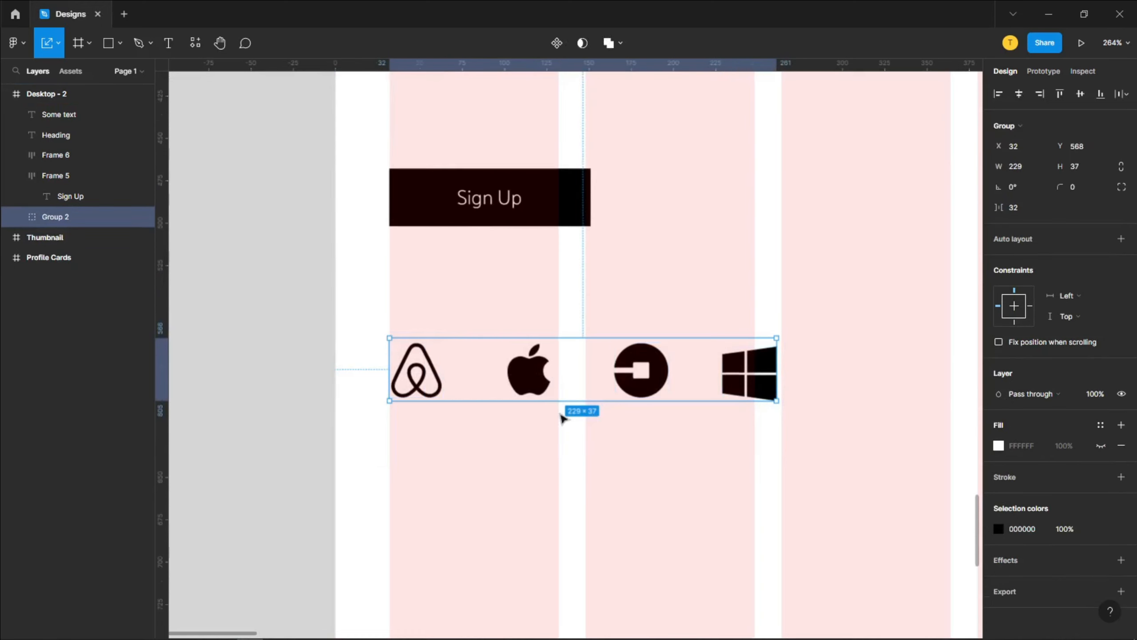
mouse_move(541, 383)
left_mouse_down()
mouse_move(661, 383)
mouse_move(523, 384)
left_mouse_up()
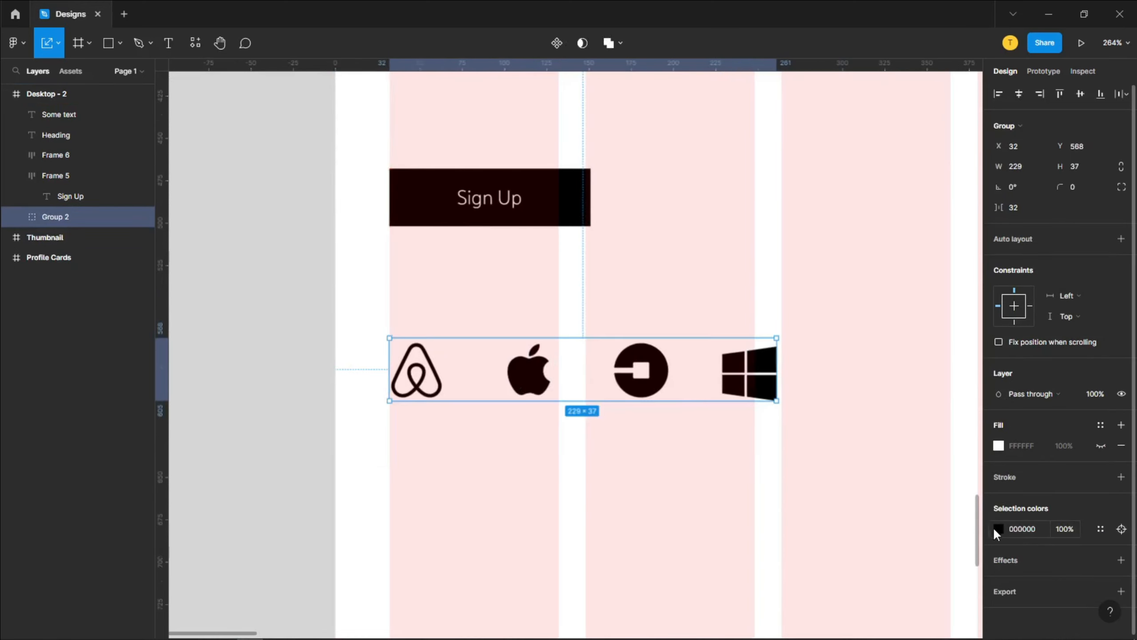
Step: Reduce the opacity of the grouped icons' black colour to 74%
left_click(998, 528)
left_click_drag(970, 503, 945, 503)
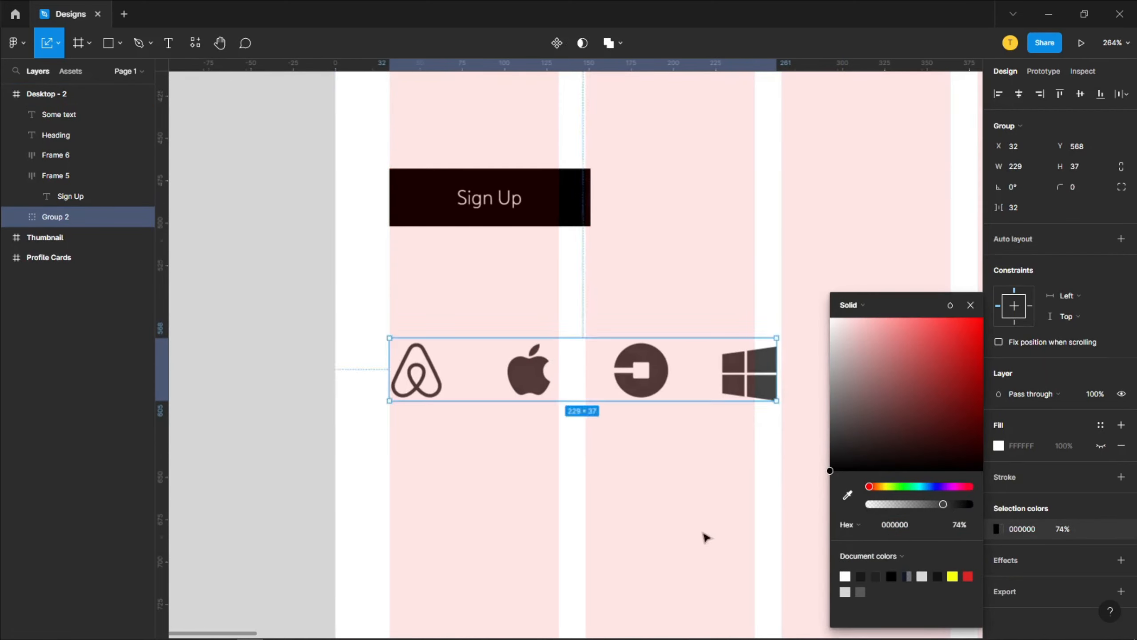
left_click(703, 536)
scroll(838, 296, "down", 5)
left_click_drag(718, 343, 689, 358)
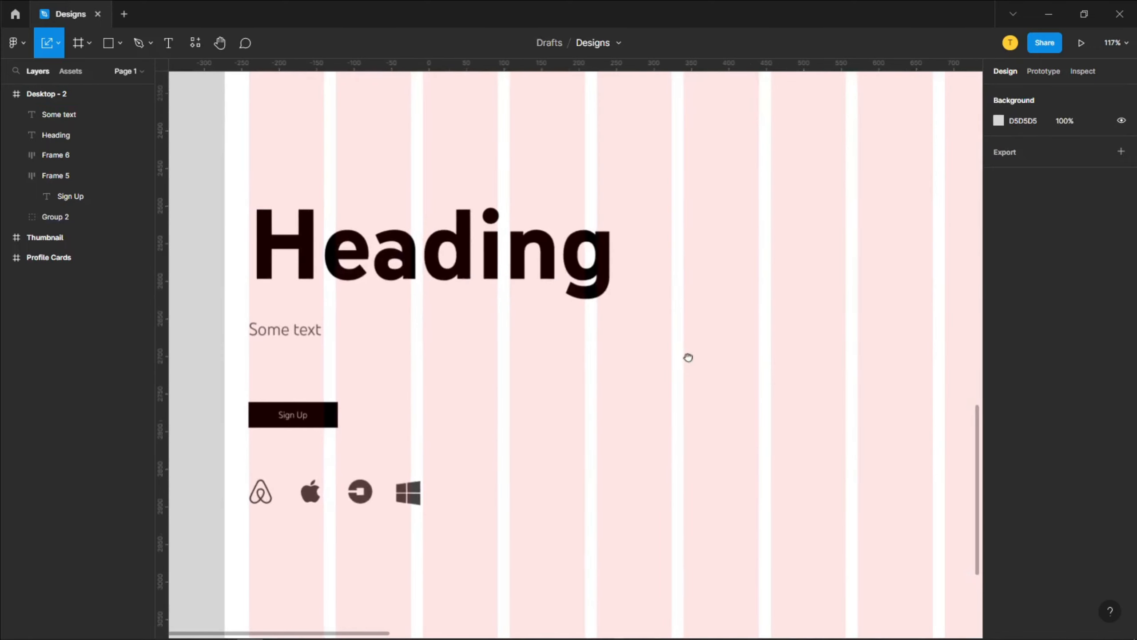
scroll(690, 356, "down", 2)
left_click_drag(797, 345, 658, 278)
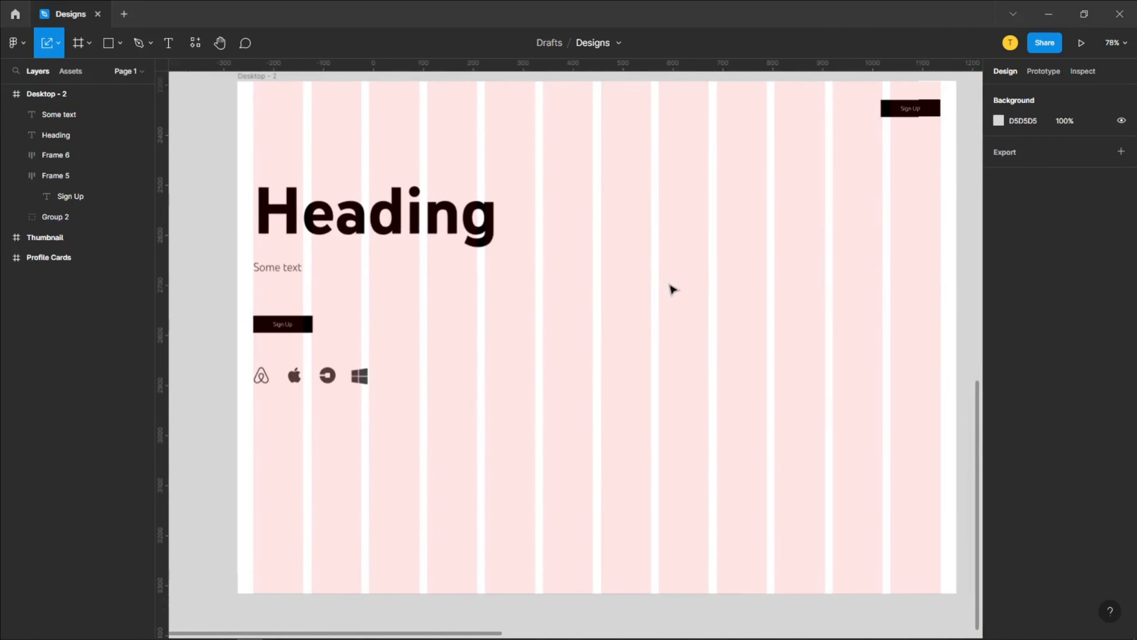
Step: Switch to the Brave browser and open randomtextgenerator.com
key("alt+Tab")
type("radom")
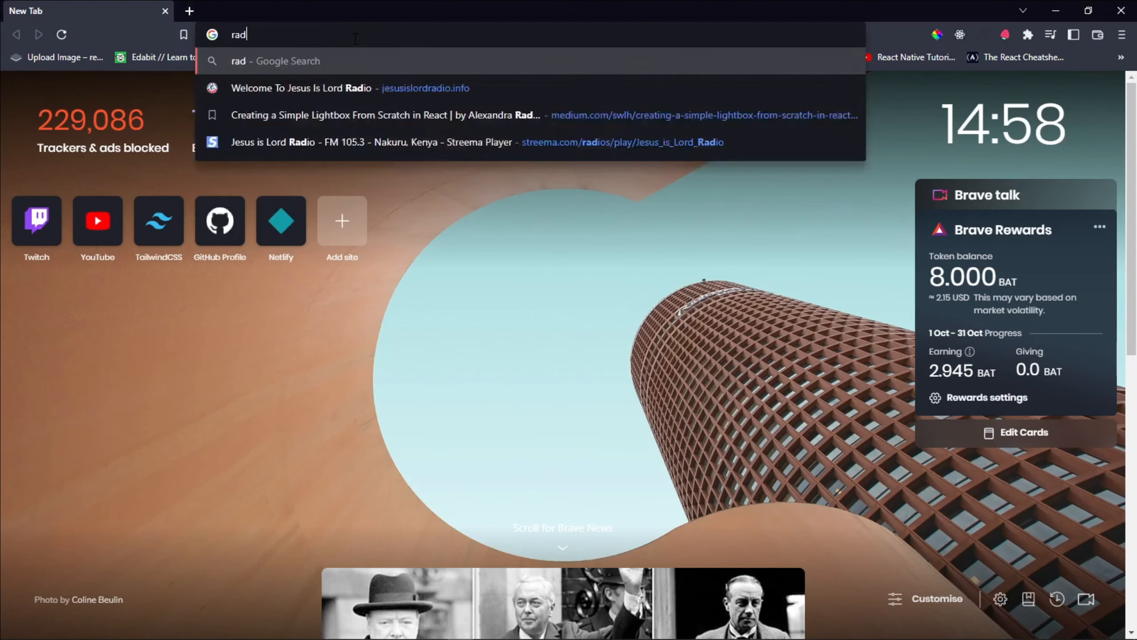
key("BackSpace")
key("BackSpace")
key("BackSpace")
type("nd")
key("Return")
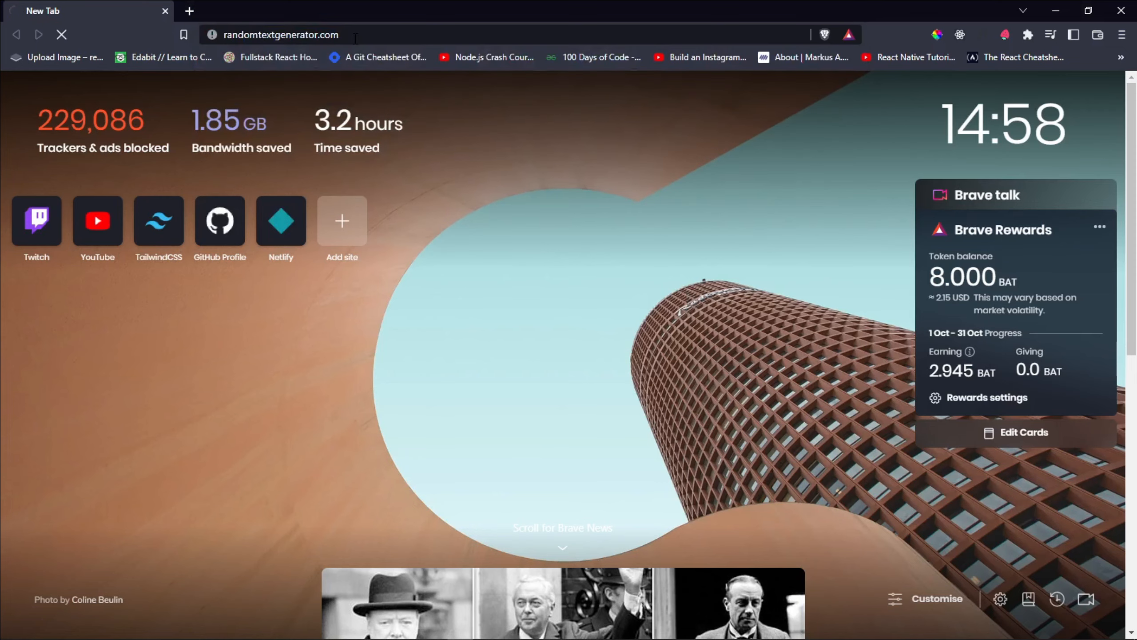
Step: Open undraw.co in a new browser tab and search its illustrations for "exercise"
key("ctrl+t")
type("undraw.")
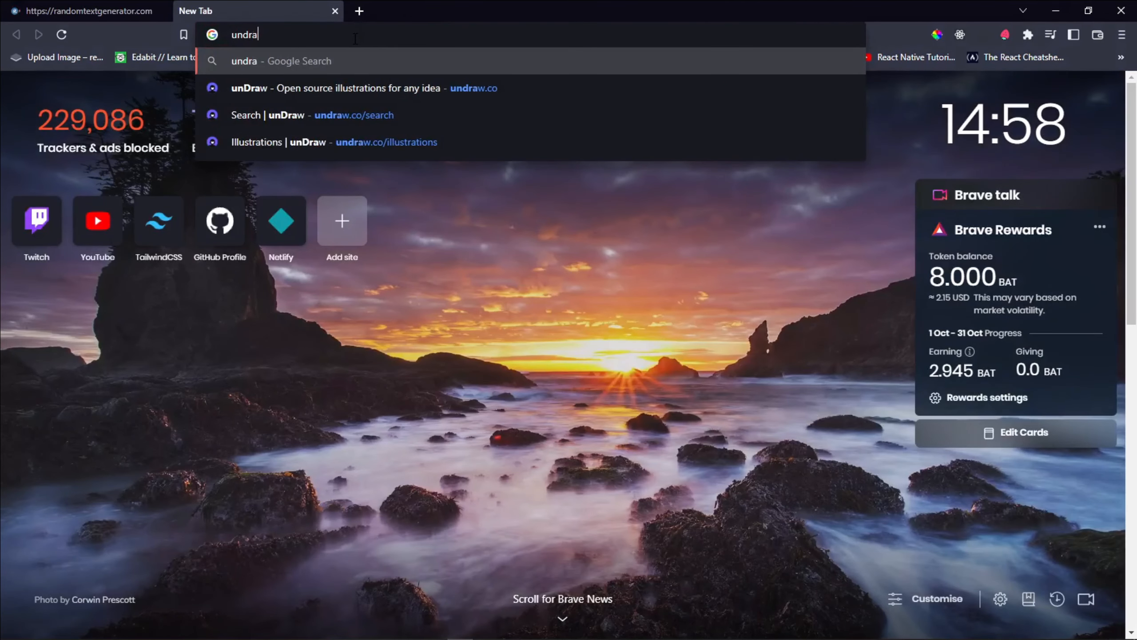
type("co")
key("Return")
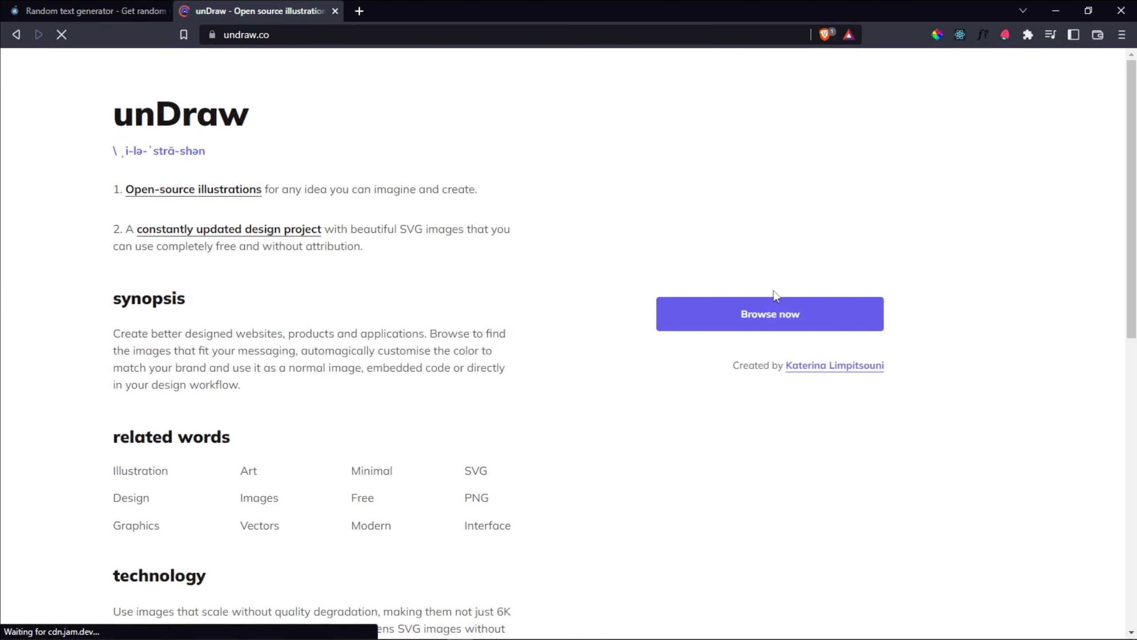
left_click(793, 319)
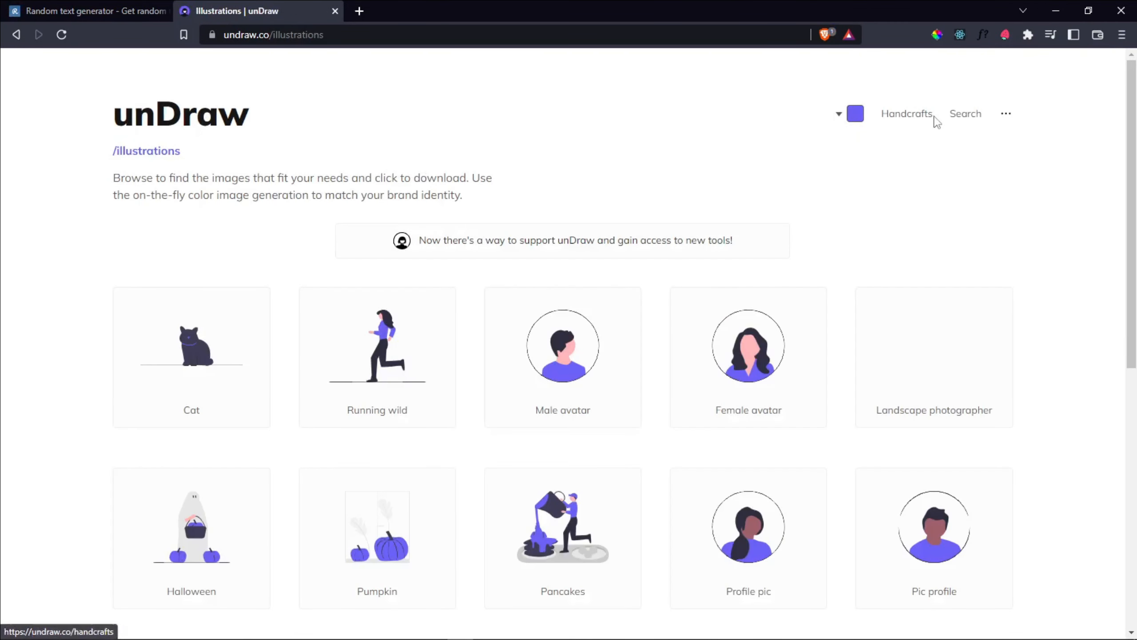
left_click(962, 115)
left_click(553, 264)
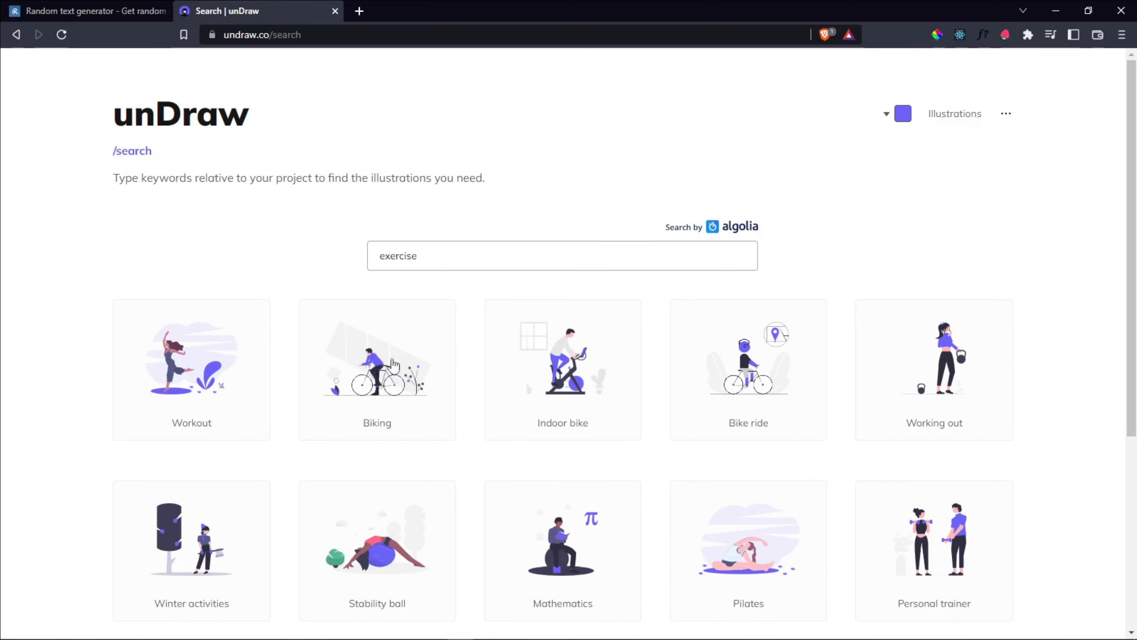
Step: Set the illustration colour to #000000 and download the Biking illustration as an SVG to the Desktop folder
left_click(906, 117)
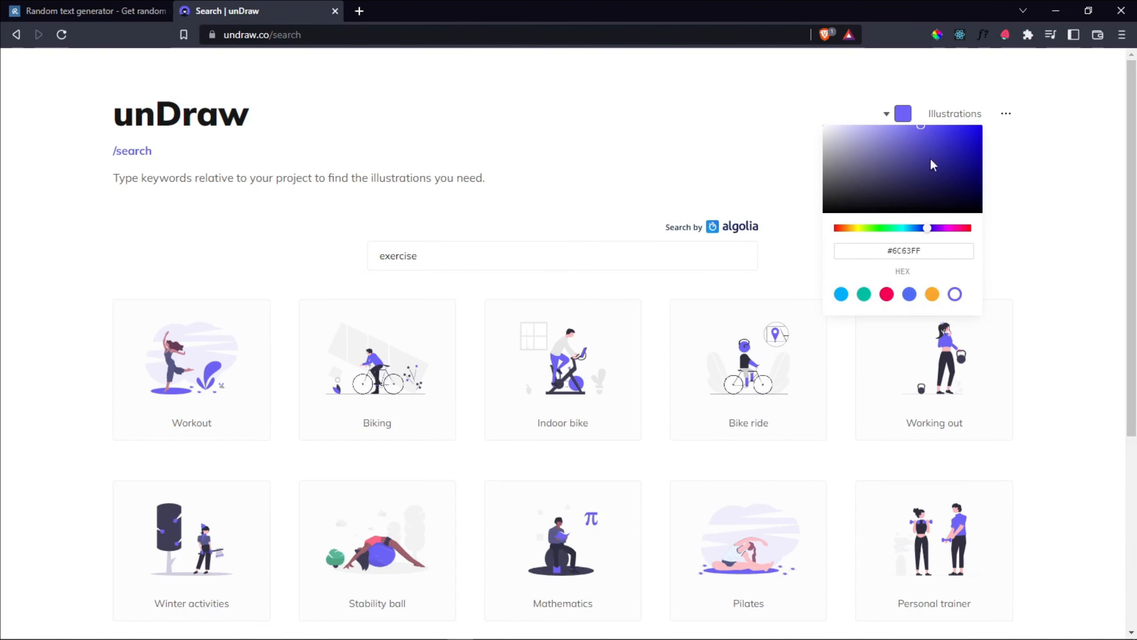
left_click_drag(932, 165, 797, 253)
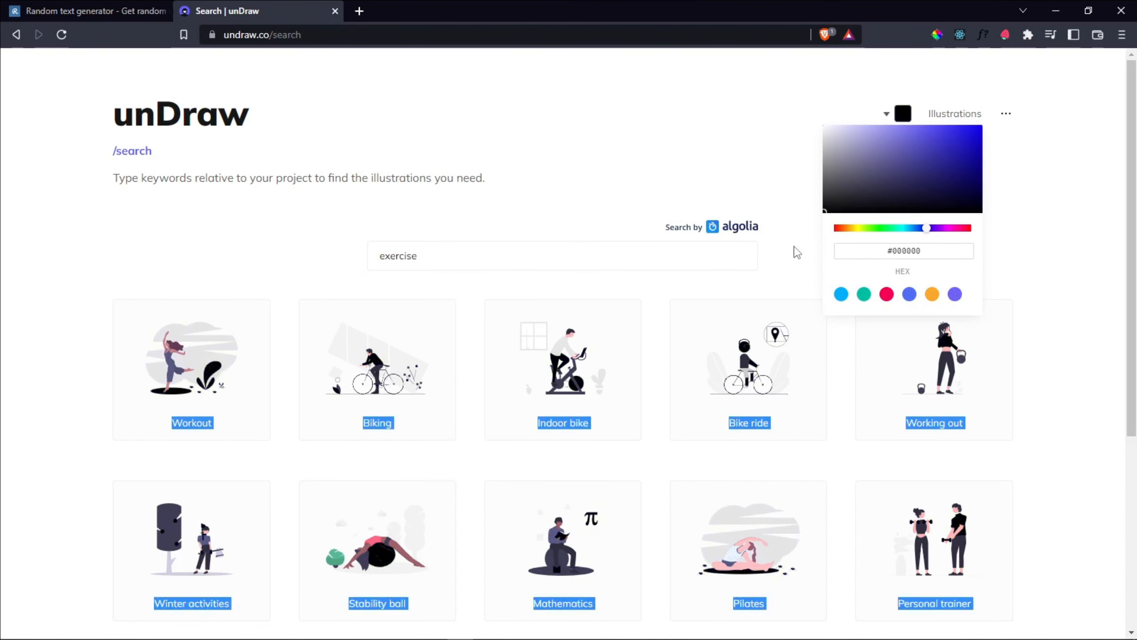
left_click(457, 372)
left_click(709, 320)
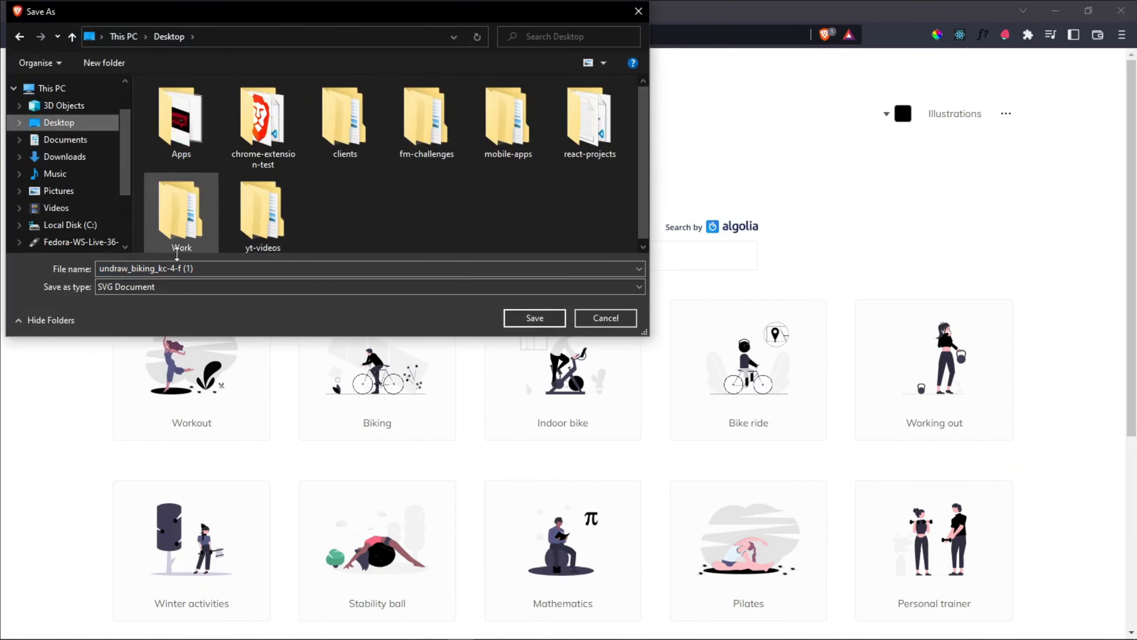
left_click(546, 319)
Step: Switch to Figma and place the undraw_biking SVG from the Desktop folder into the right part of the Desktop - 2 frame
key("alt+Tab")
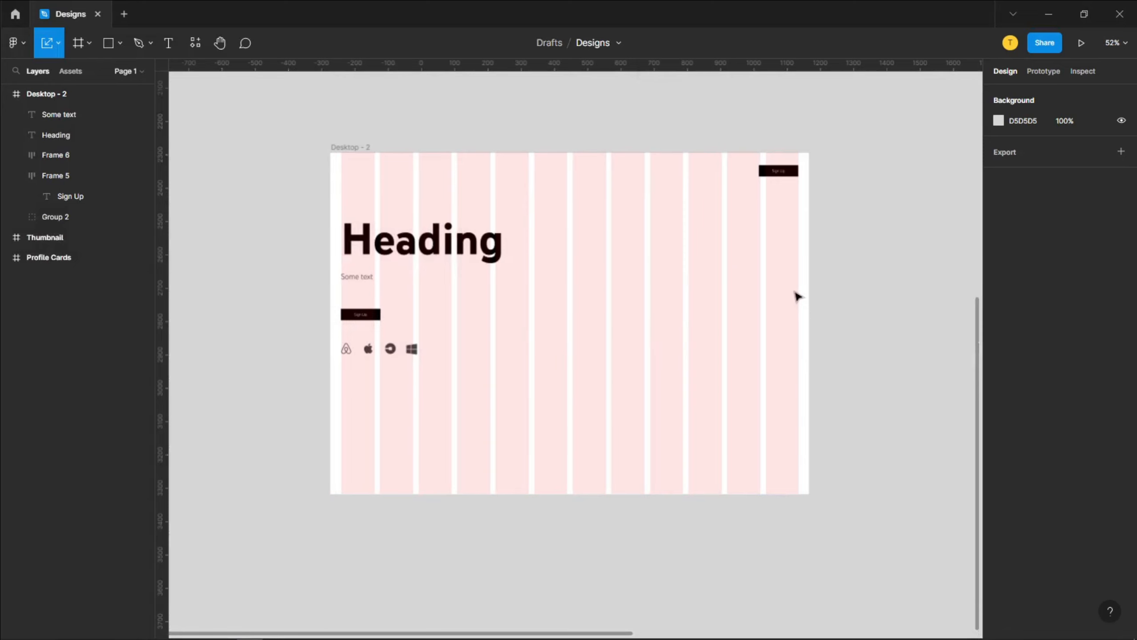
key("super+e")
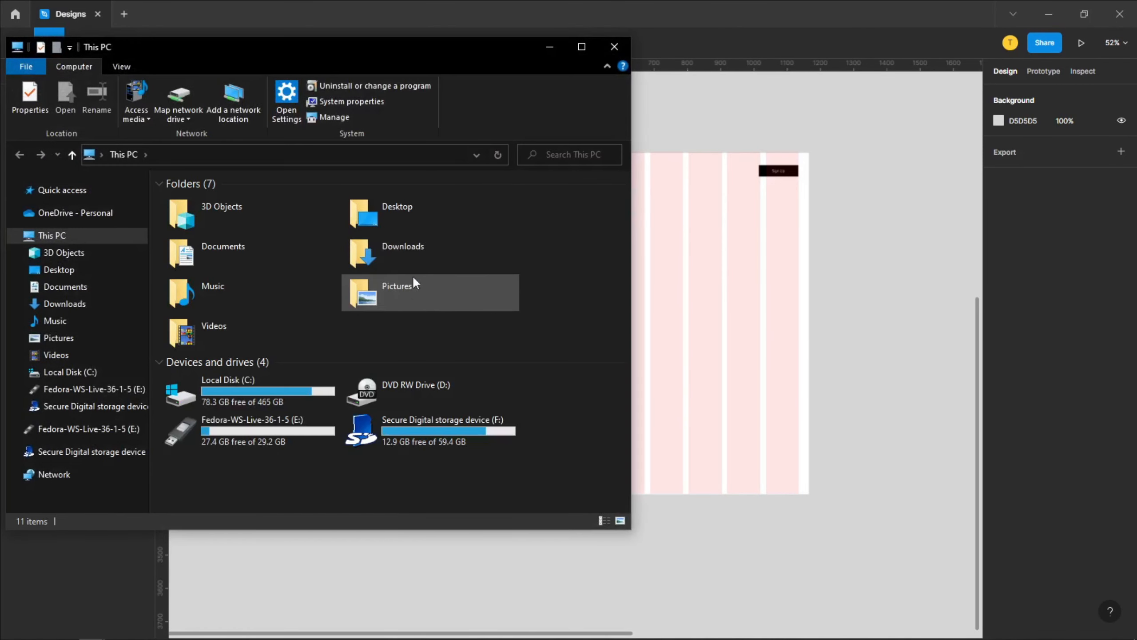
double_click(411, 210)
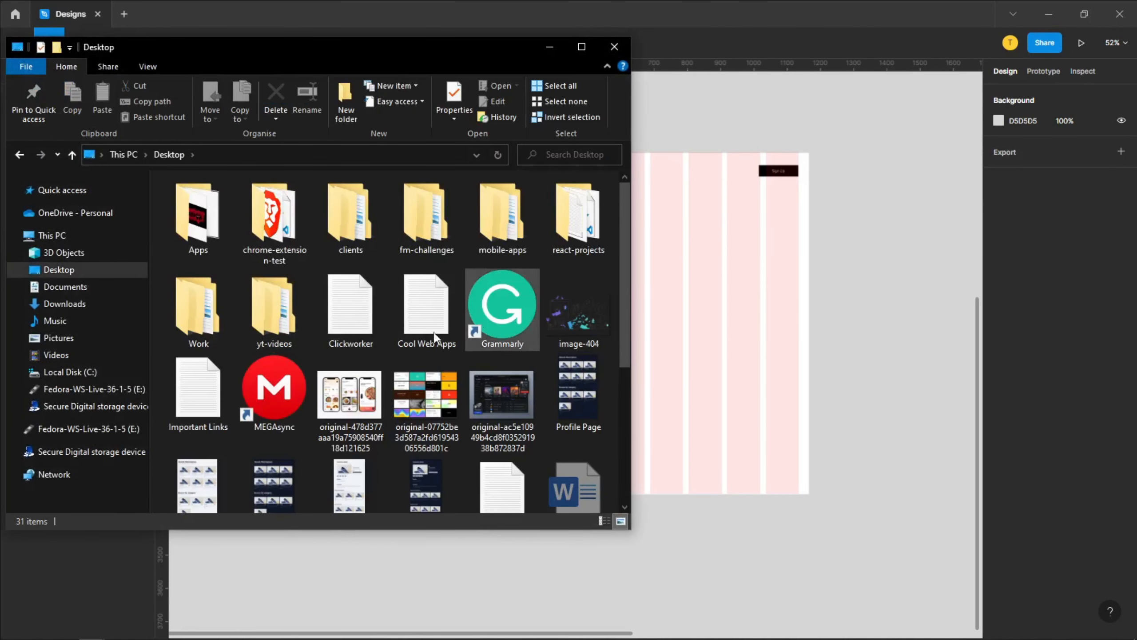
scroll(389, 334, "down", 3)
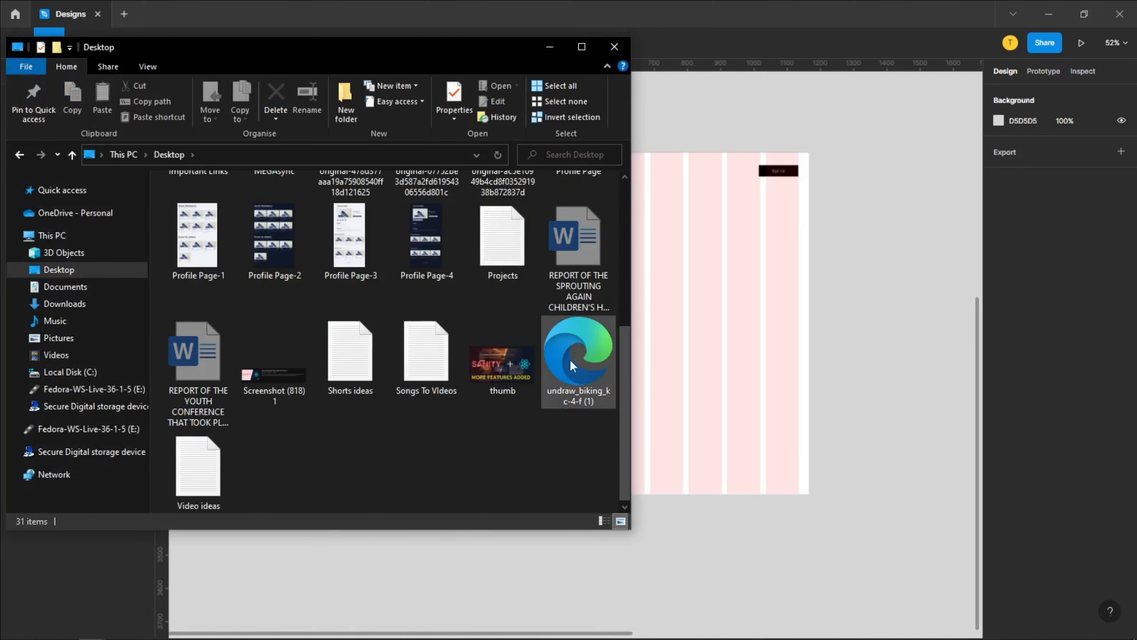
left_click(582, 360)
left_click_drag(583, 356, 678, 310)
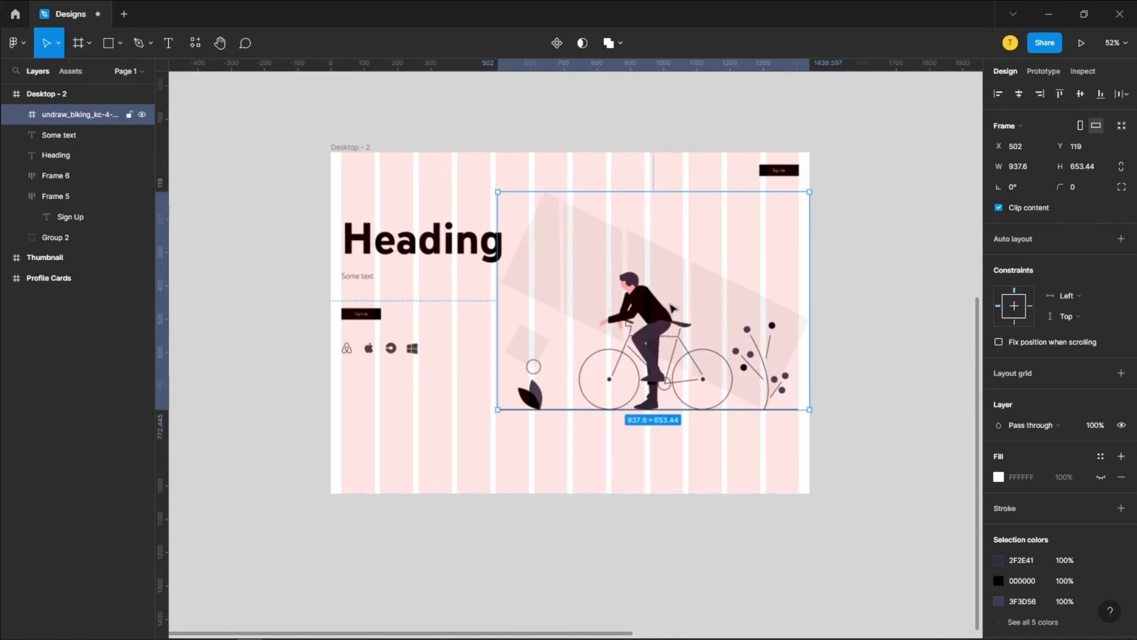
Step: Scale the biking illustration proportionally to 680 wide so it spans the right six grid columns from X 728
left_click_drag(497, 296, 573, 297)
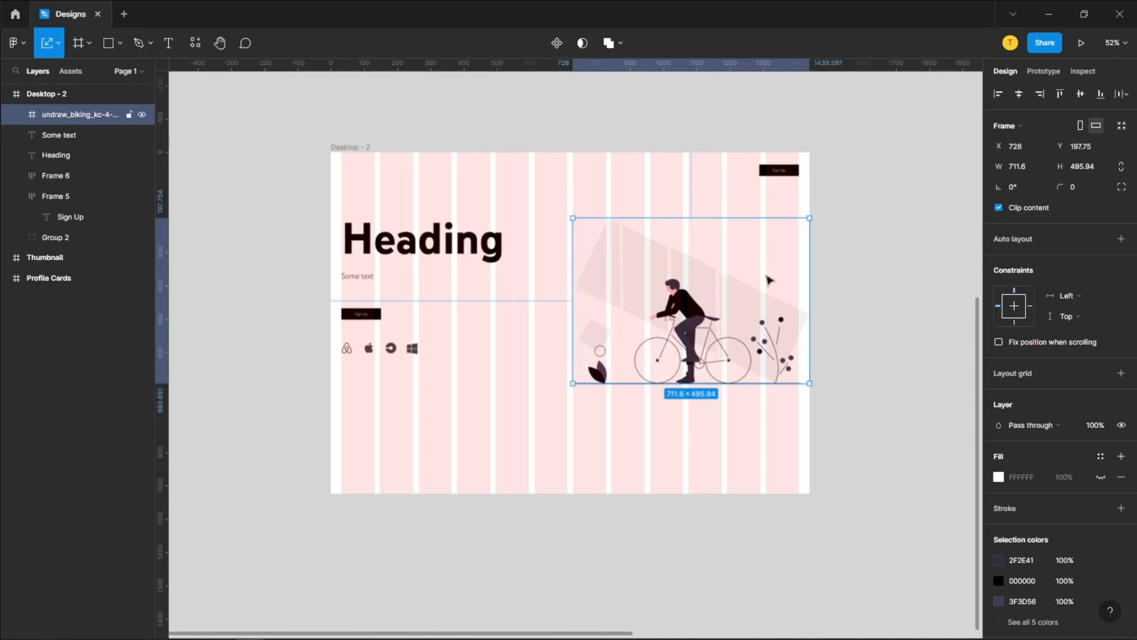
left_click_drag(814, 274, 795, 277)
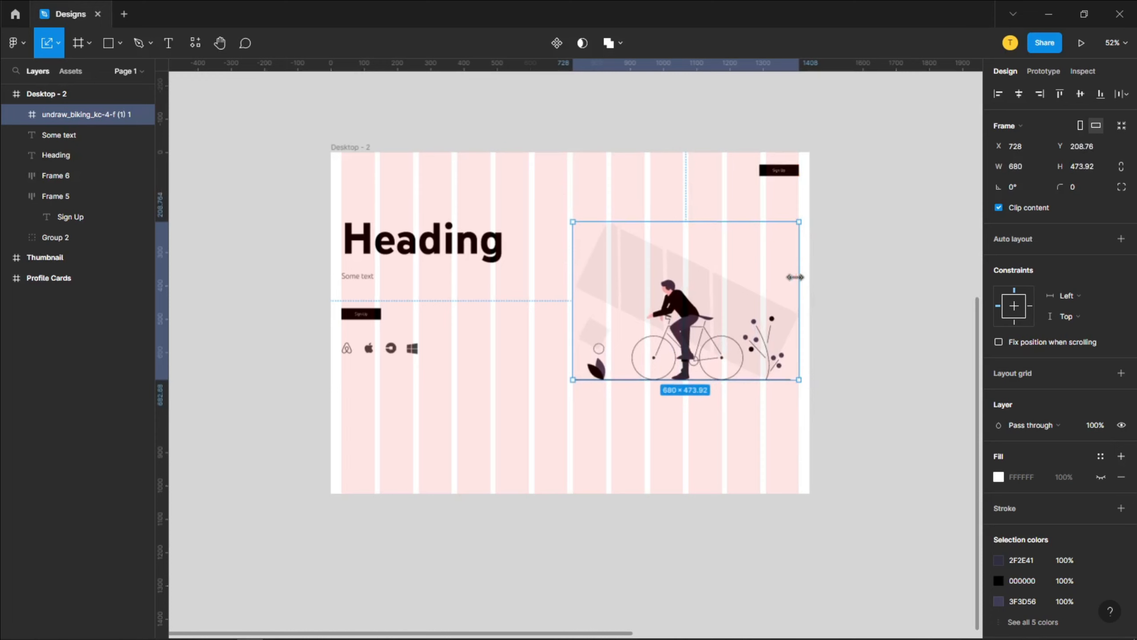
left_click(462, 383)
left_click_drag(460, 391, 471, 417)
Step: Switch to Brave, close the unDraw tab and copy the opening sentences of the first dummy paragraph on RandomTextGenerator
key("alt+Tab")
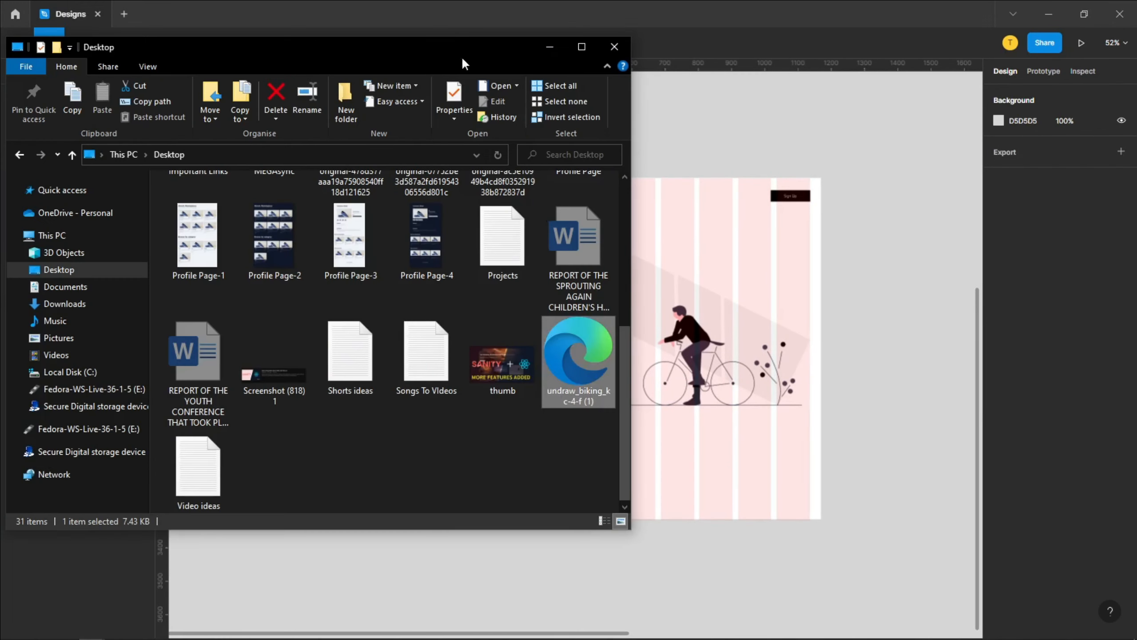
key("alt+Tab")
key("alt+Tab")
key("alt+Tab")
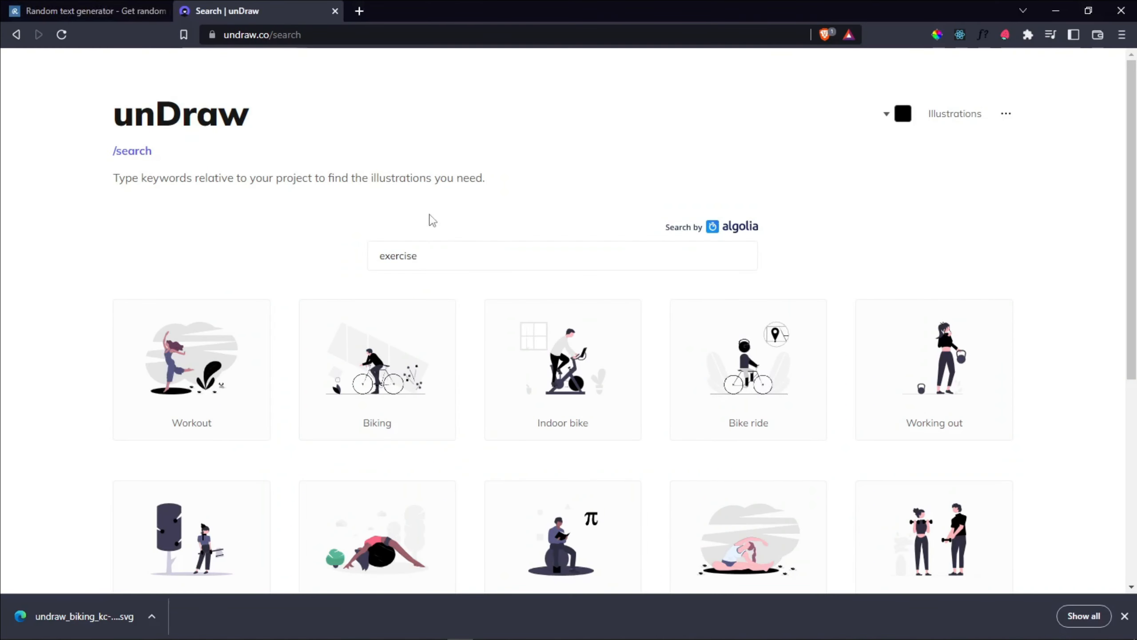
key("ctrl+w")
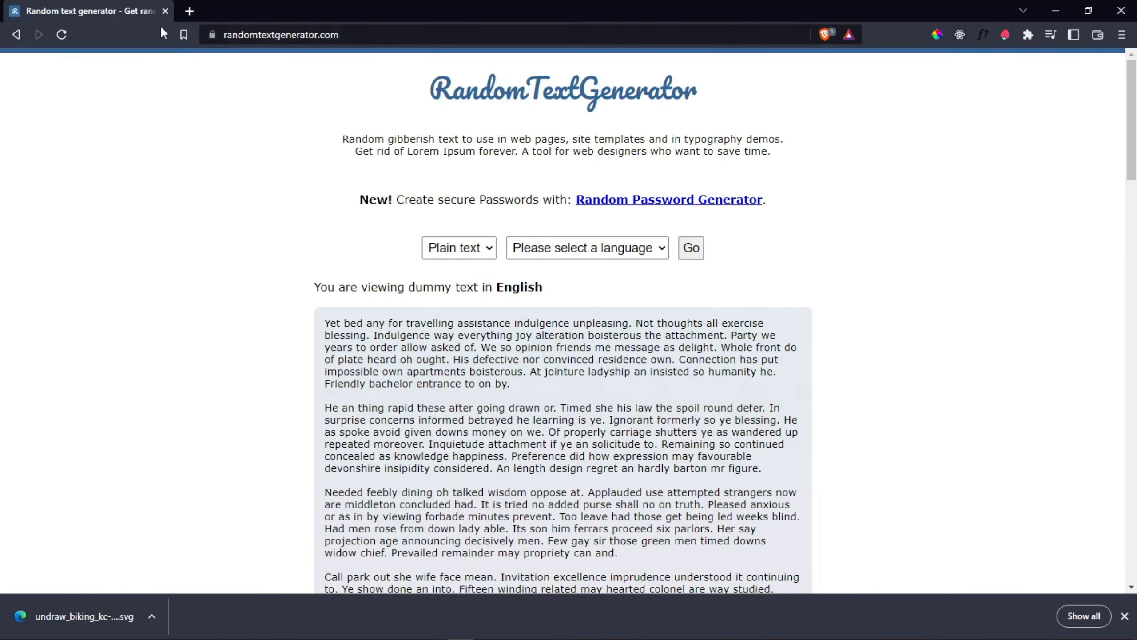
left_click_drag(474, 347, 326, 330)
Step: Return to Figma and replace the "Some text" line under the heading with the copied dummy text
key("alt+Tab")
key("alt+Tab")
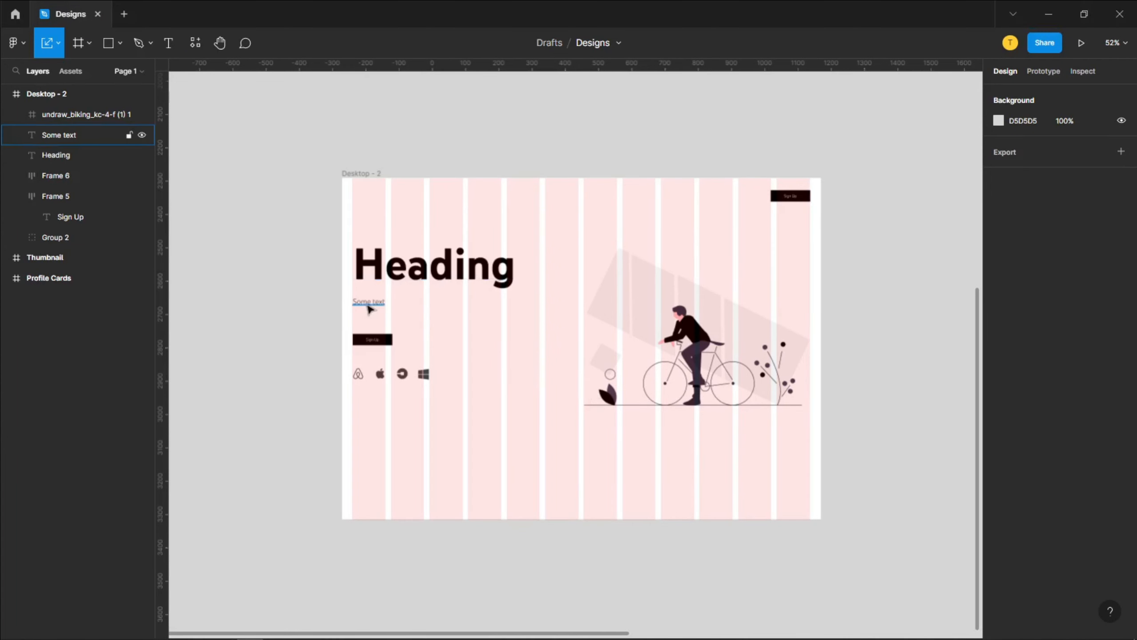
double_click(370, 304)
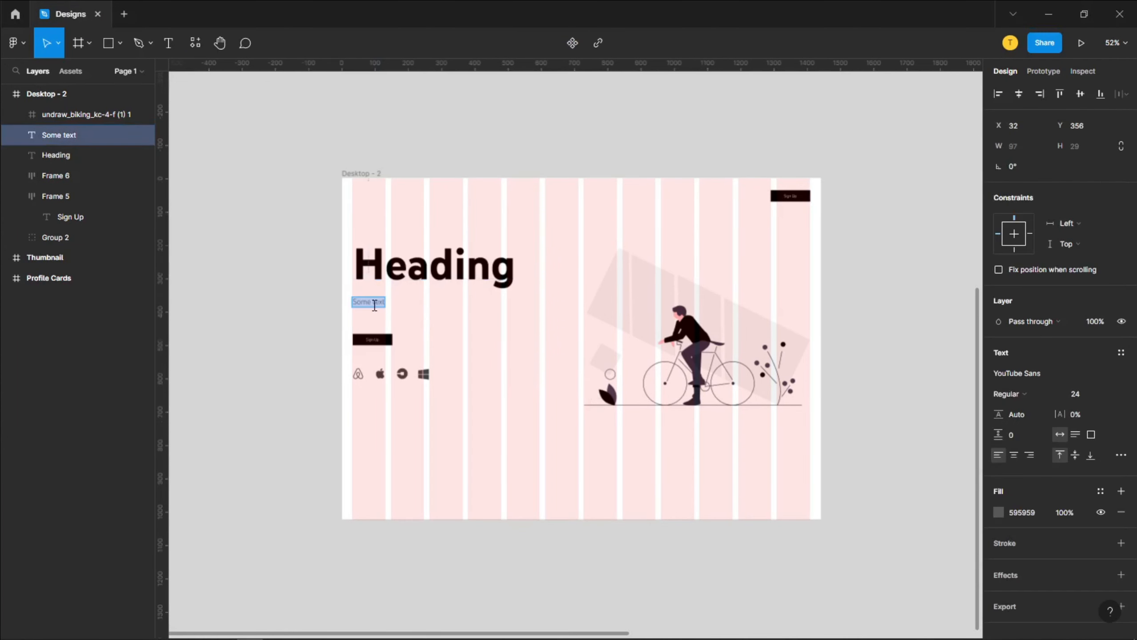
key("ctrl+v")
key("Escape")
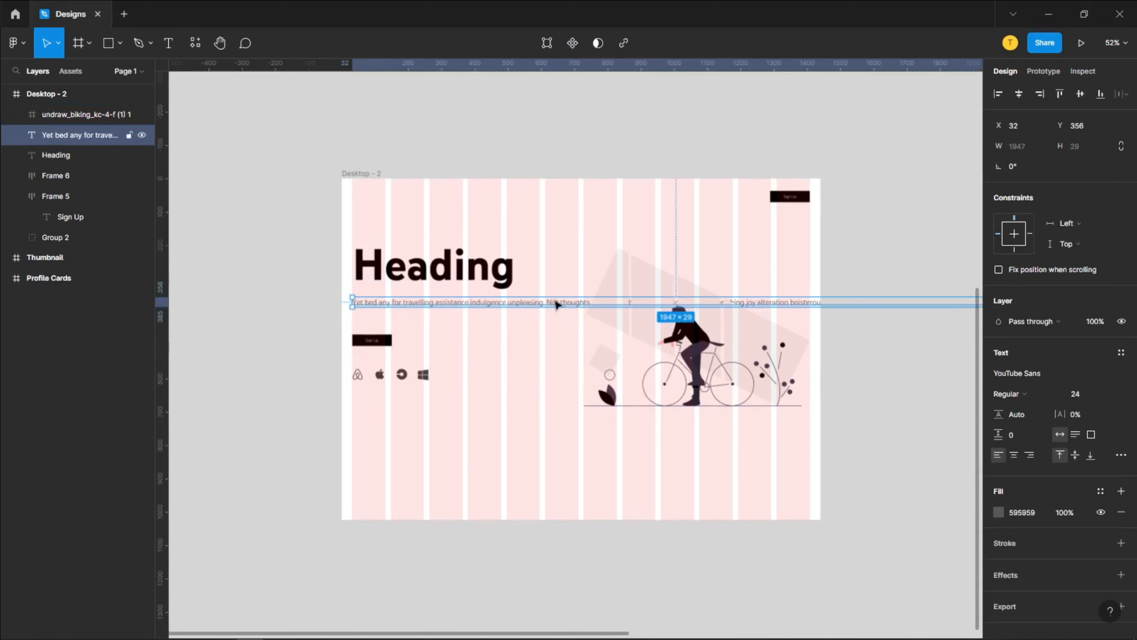
Step: Narrow the dummy text box to 680 wide so it wraps within the left six grid columns
scroll(580, 323, "down", 5)
left_click(718, 307)
scroll(718, 305, "up", 4)
left_click(348, 337)
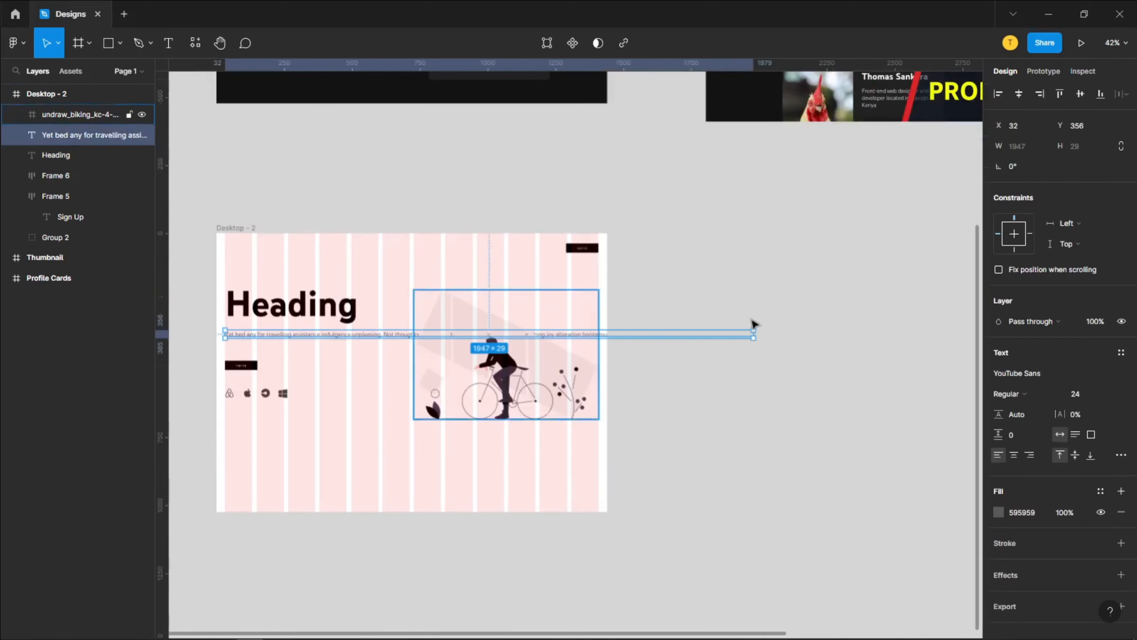
left_click_drag(754, 334, 410, 346)
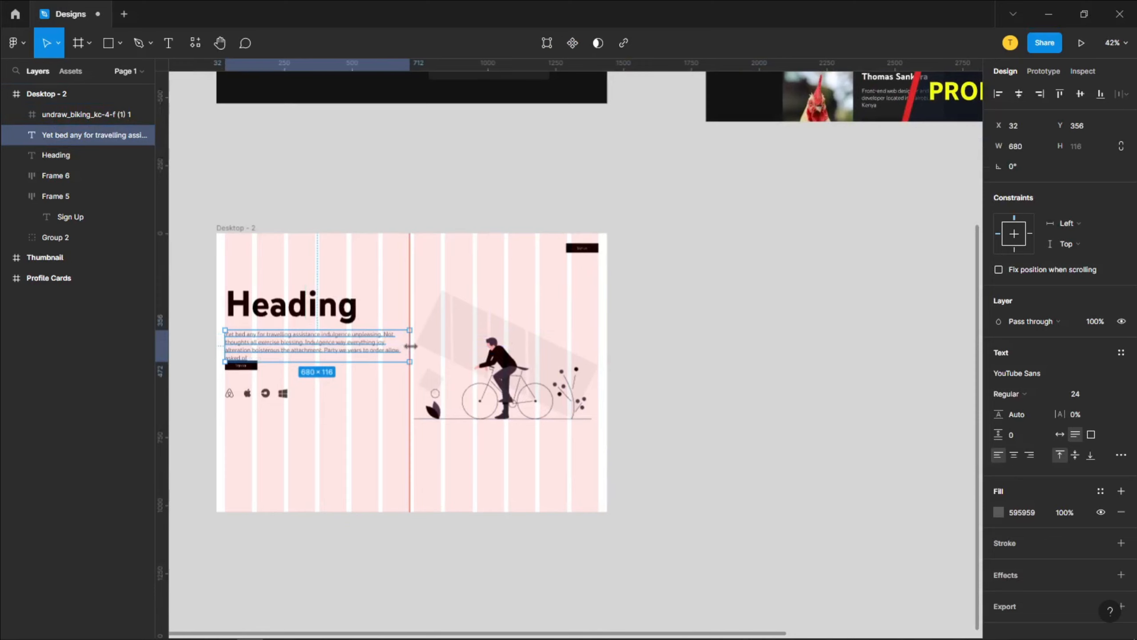
Step: Move the lower Sign Up button straight down, clear of the wrapped paragraph
left_click(362, 460)
left_click_drag(414, 434, 703, 448)
scroll(698, 368, "up", 3)
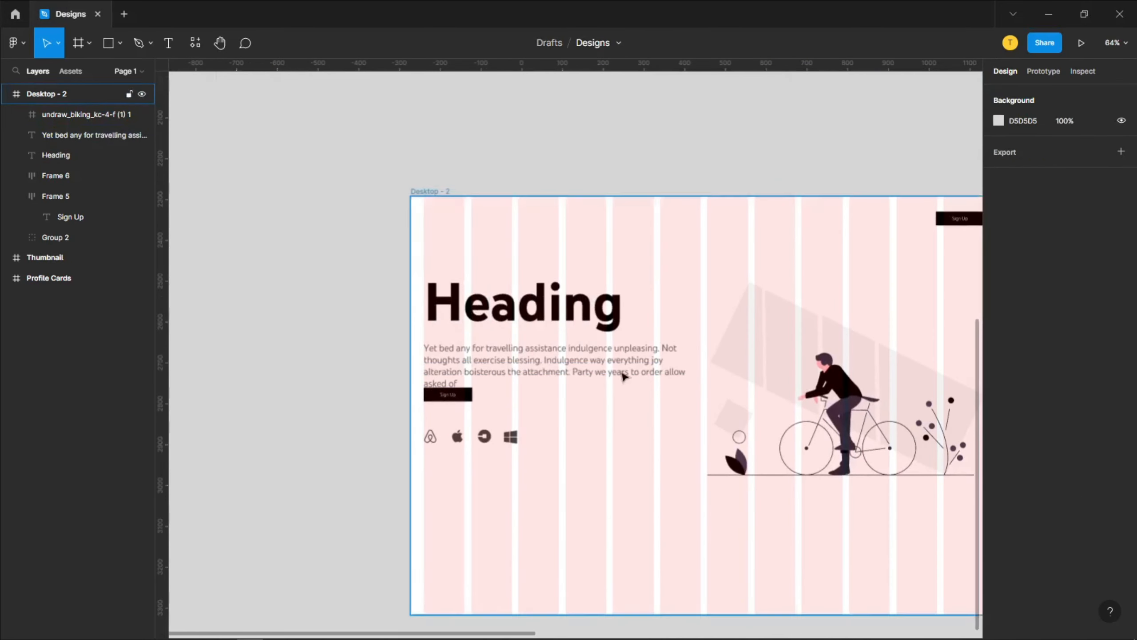
scroll(624, 377, "up", 4)
left_click(350, 325)
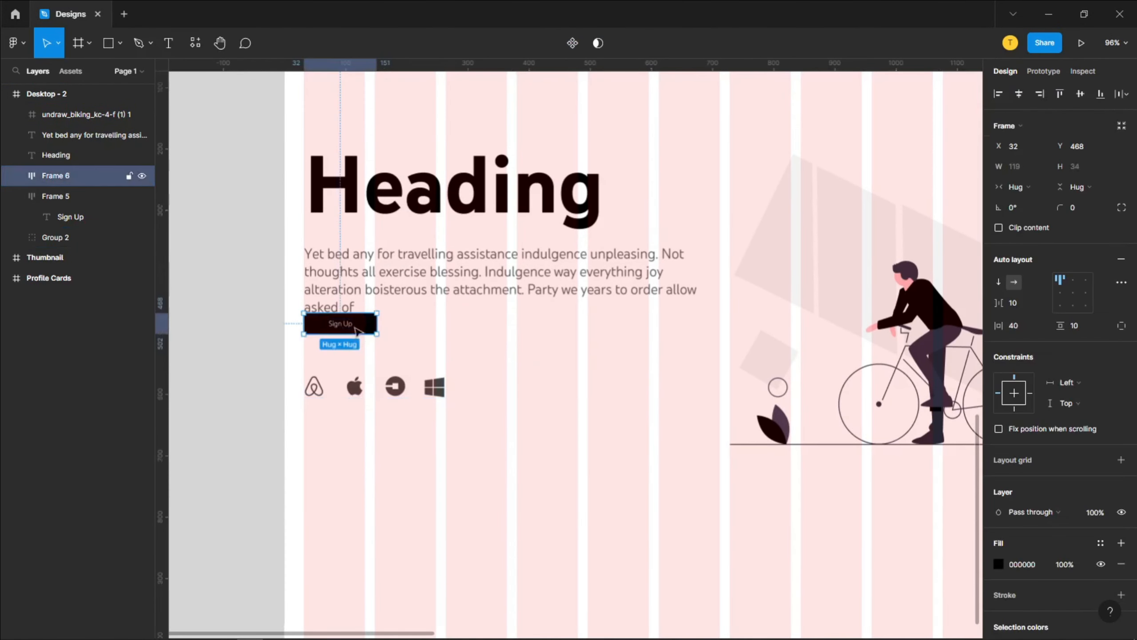
left_click_drag(357, 331, 357, 352)
Step: Set the line height of the paragraph under the heading to 40
left_click(481, 297)
scroll(577, 327, "up", 2)
scroll(578, 327, "right", 1)
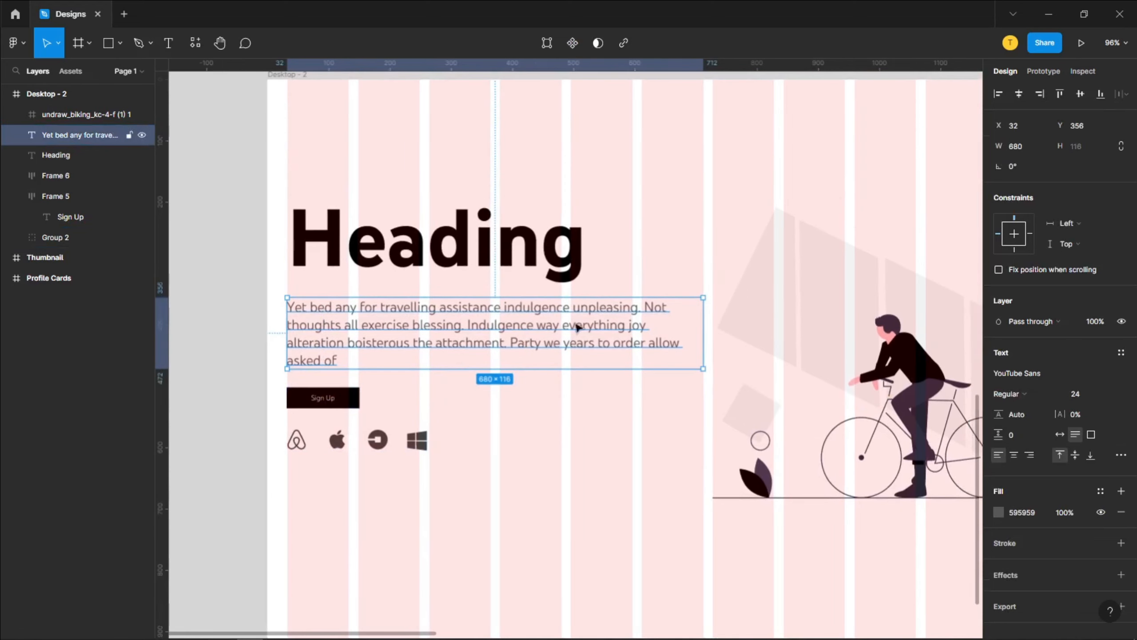
left_click(1029, 413)
type("40")
key("Return")
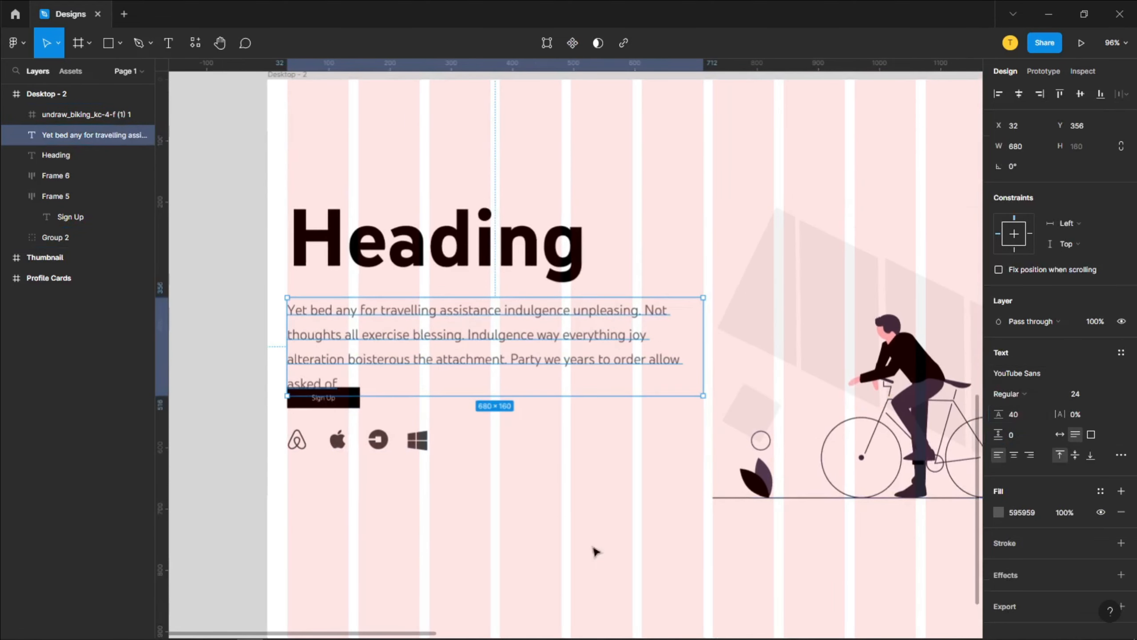
Step: Move the lower Sign Up button and the brand icon group down together to leave space below the paragraph
left_click_drag(468, 504, 269, 409)
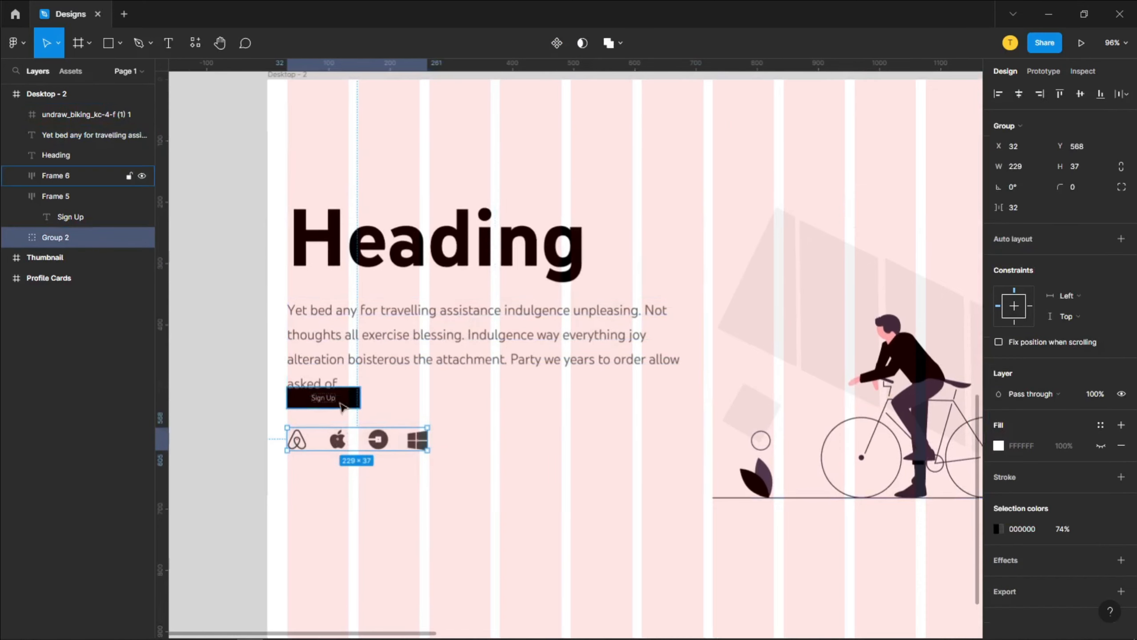
left_click(340, 403, "shift")
left_click_drag(392, 425, 393, 482)
left_click(427, 423)
left_click_drag(443, 426, 427, 455)
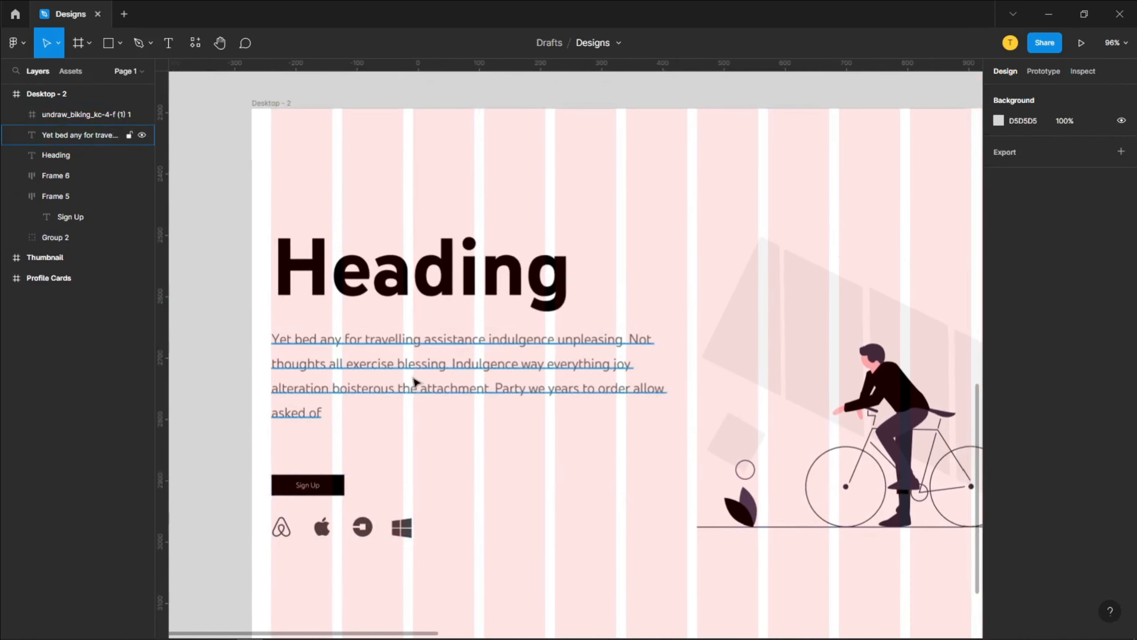
Step: End the paragraph with a full stop and copy its last sentence, "Party we years to order allow asked of."
double_click(415, 381)
left_click(460, 411)
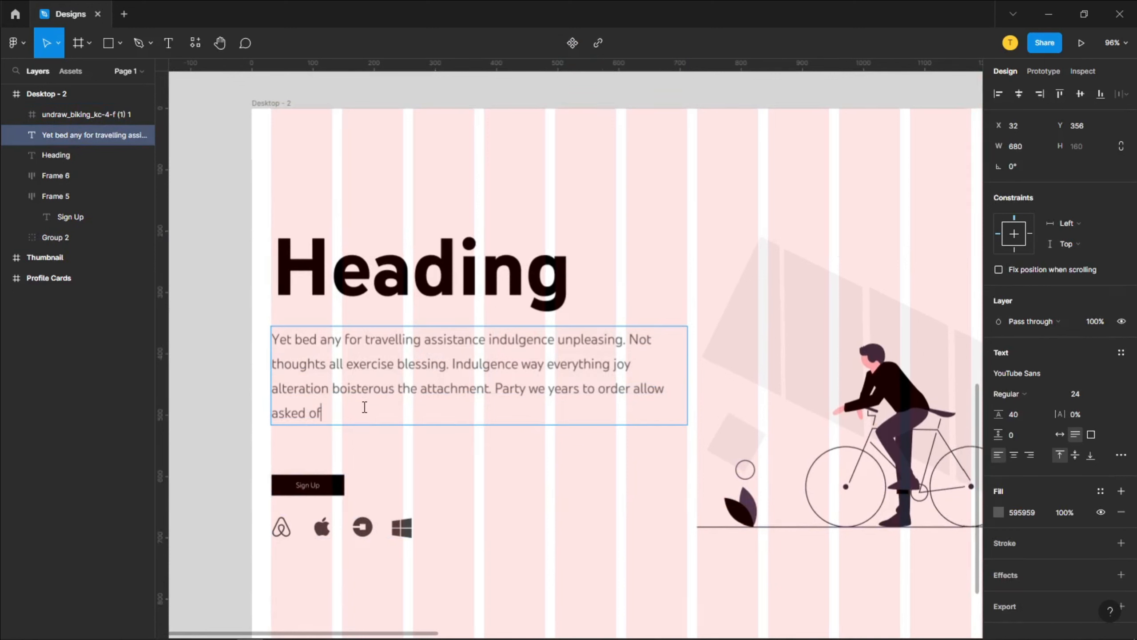
type(".")
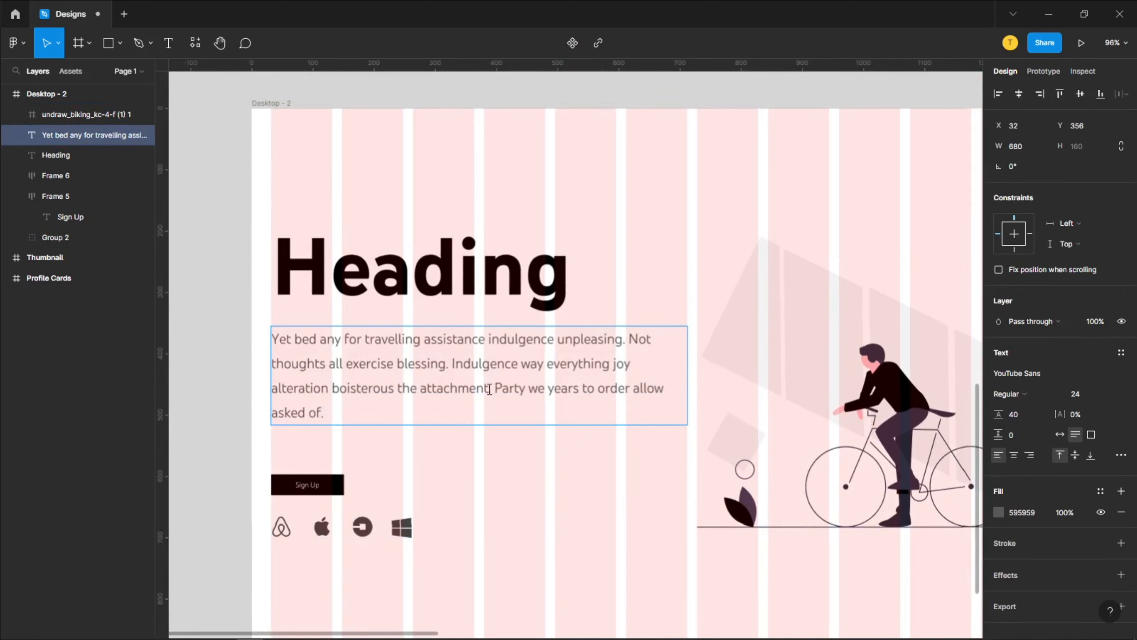
left_click_drag(495, 384, 510, 408)
key("ctrl+c")
key("Escape")
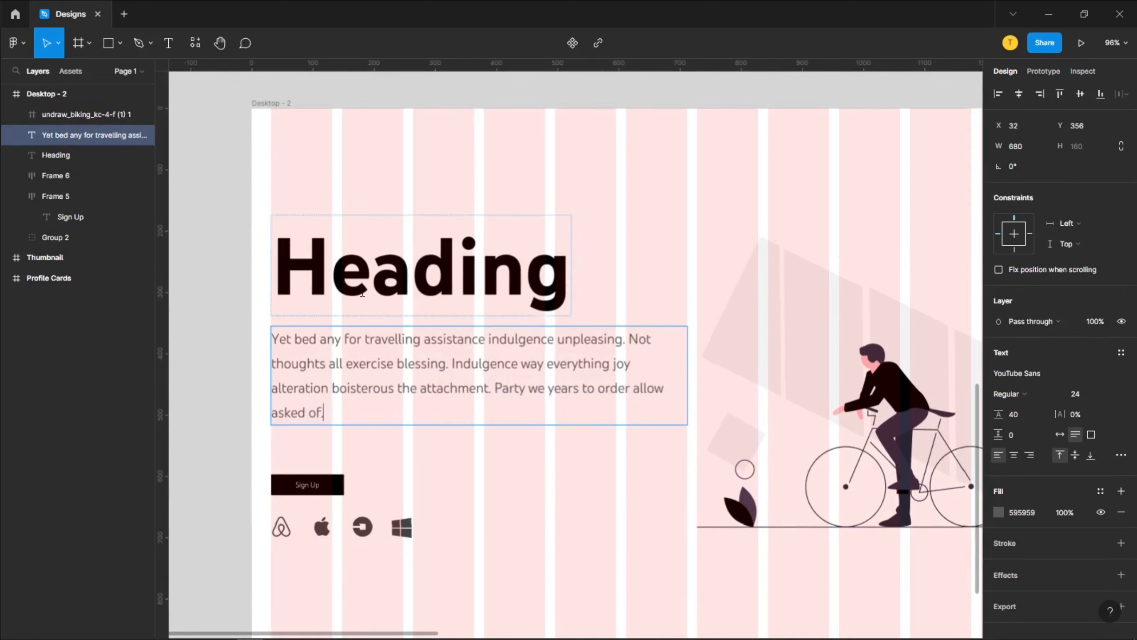
Step: Replace the "Heading" text with the copied sentence and move it down to Y 235
double_click(365, 281)
key("ctrl+v")
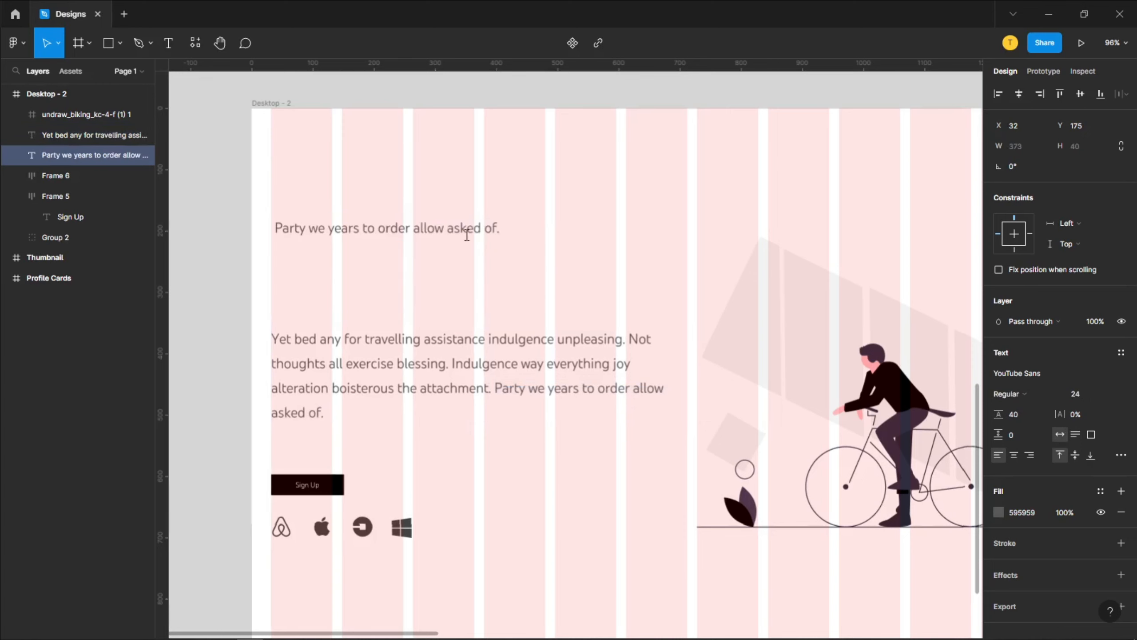
key("Escape")
left_click_drag(414, 224, 414, 267)
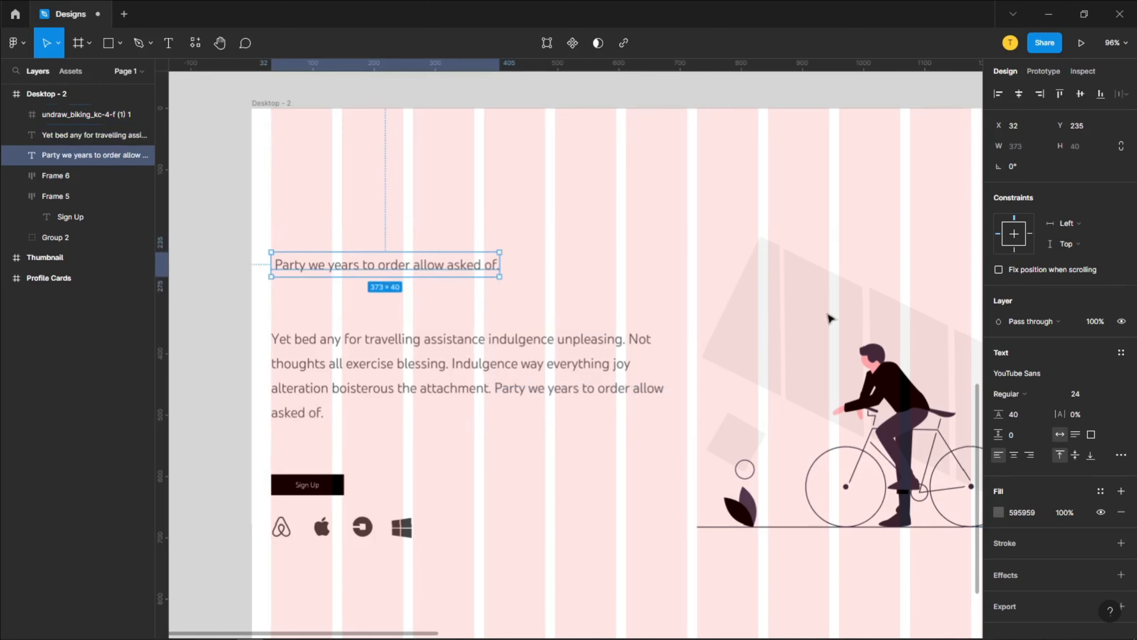
Step: Set the heading text to Bold and change its fill to black, 000000
left_click(1024, 397)
left_click(1015, 331)
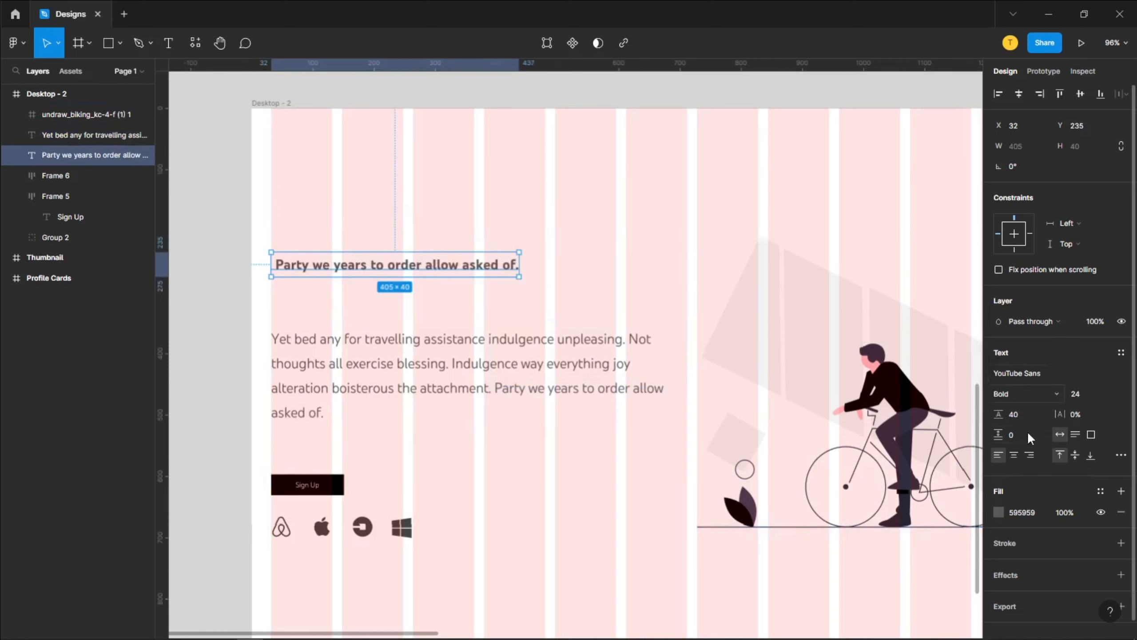
left_click(1001, 512)
left_click_drag(876, 368, 824, 498)
left_click(565, 289)
Step: Scale the heading text up proportionally to about 899 wide, with a font size of about 53
left_click(515, 271)
left_click_drag(518, 268, 794, 269)
scroll(788, 269, "down", 5)
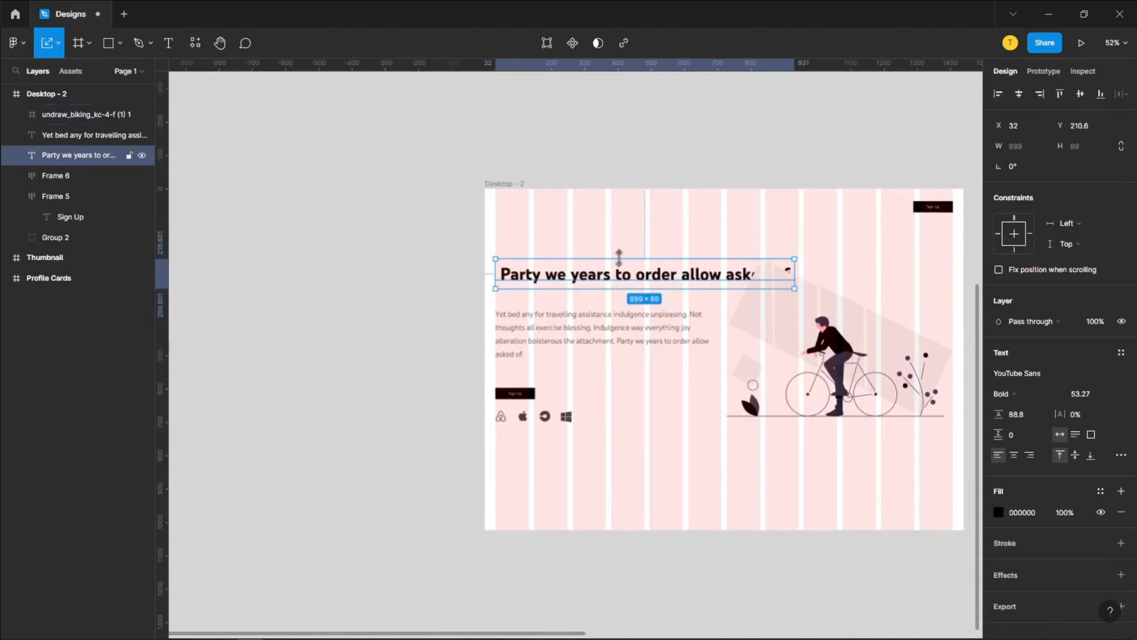
Step: Remove the leading space at the start of the heading text
double_click(504, 270)
scroll(503, 270, "up", 5)
left_click(498, 278)
key("BackSpace")
key("Escape")
scroll(549, 277, "down", 8)
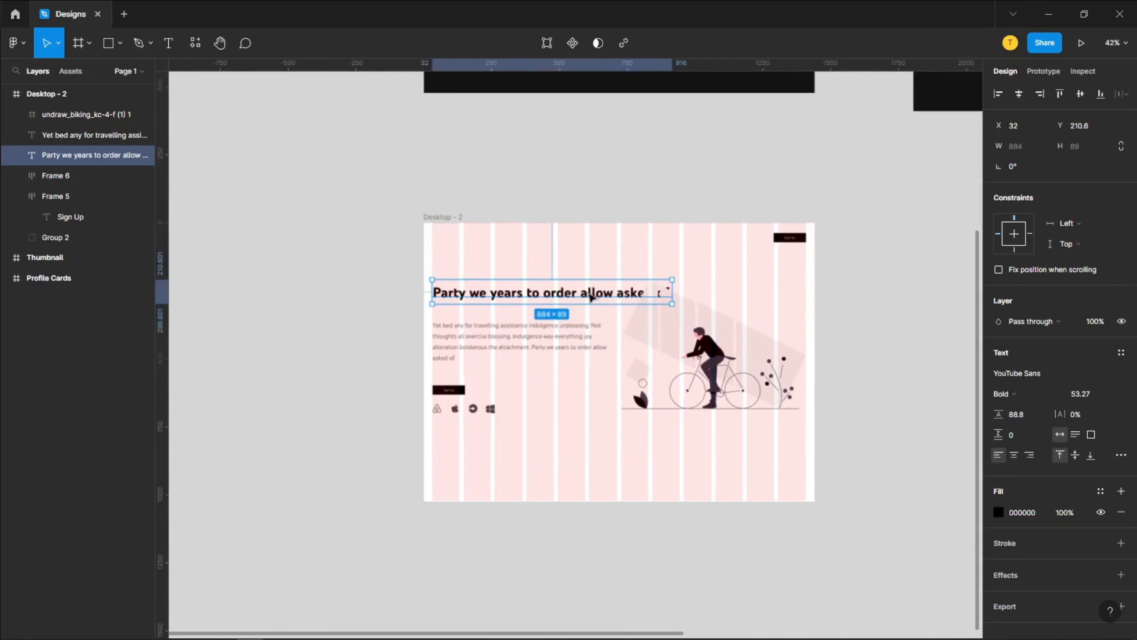
Step: Narrow the heading text box to 680 wide so the sentence wraps onto two lines
scroll(618, 287, "up", 4)
left_click_drag(795, 270, 671, 272)
left_click(507, 488)
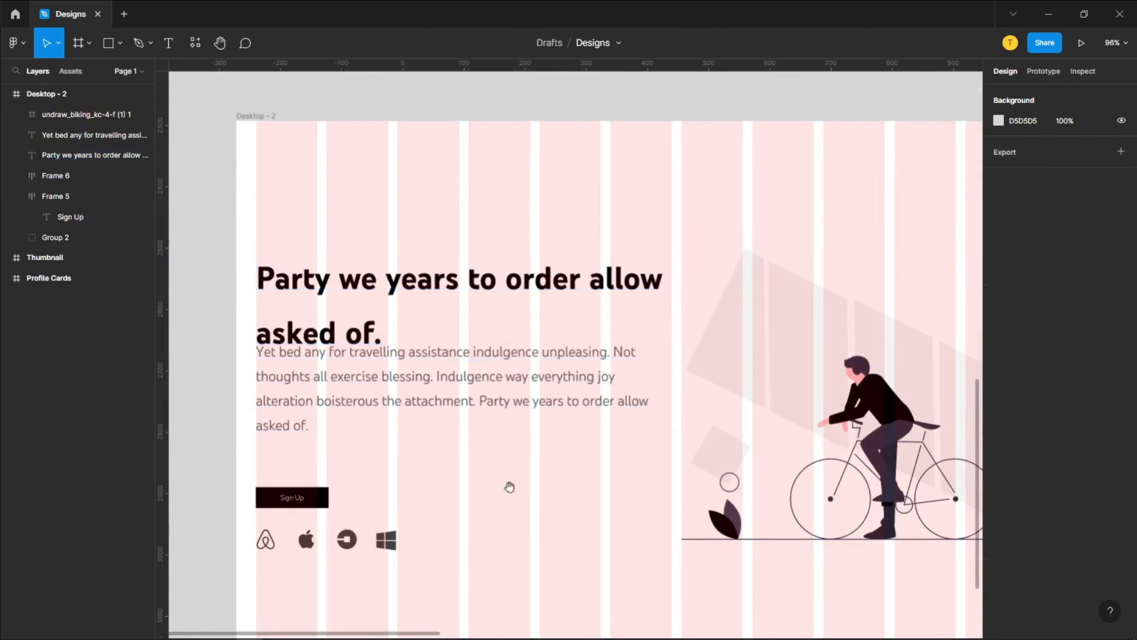
Step: Move the paragraph down clear of the two-line heading, keeping it aligned with the heading's start edge
scroll(508, 488, "down", 3)
left_click(429, 244)
left_click_drag(430, 243, 429, 271)
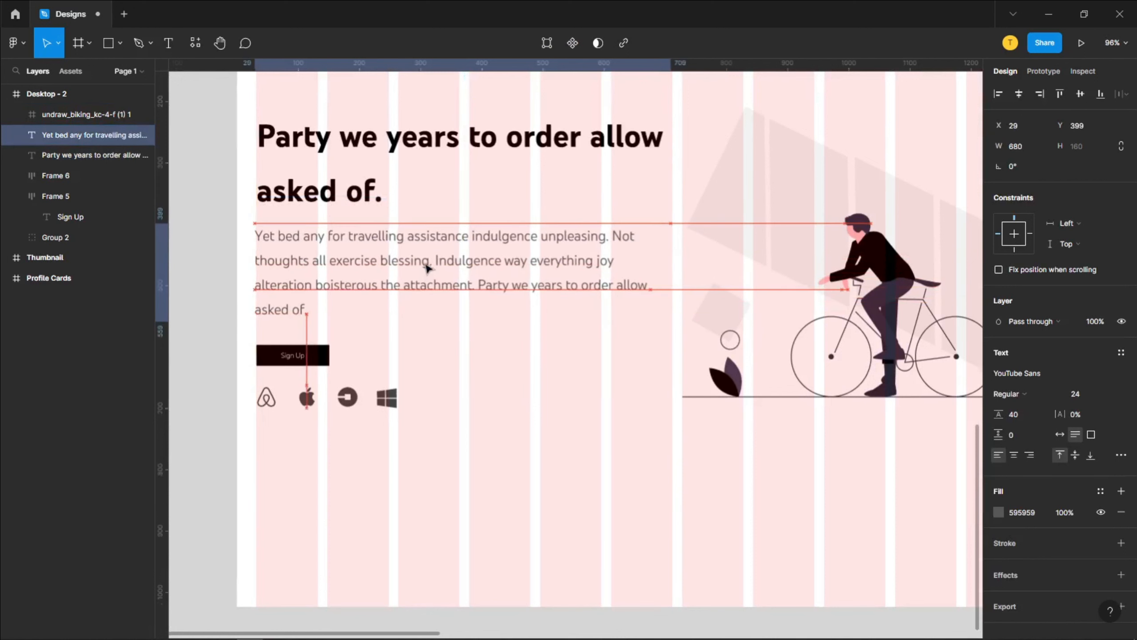
Step: Set the heading's line height to Auto and the vertical spacing between heading and paragraph to 30
left_click(351, 176)
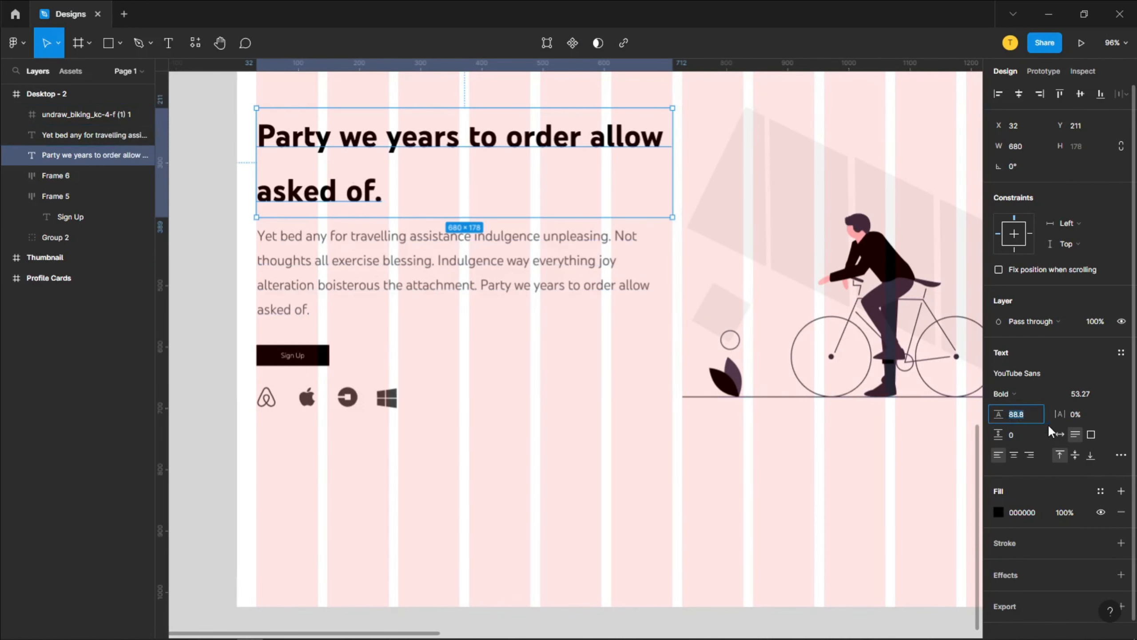
key("Return")
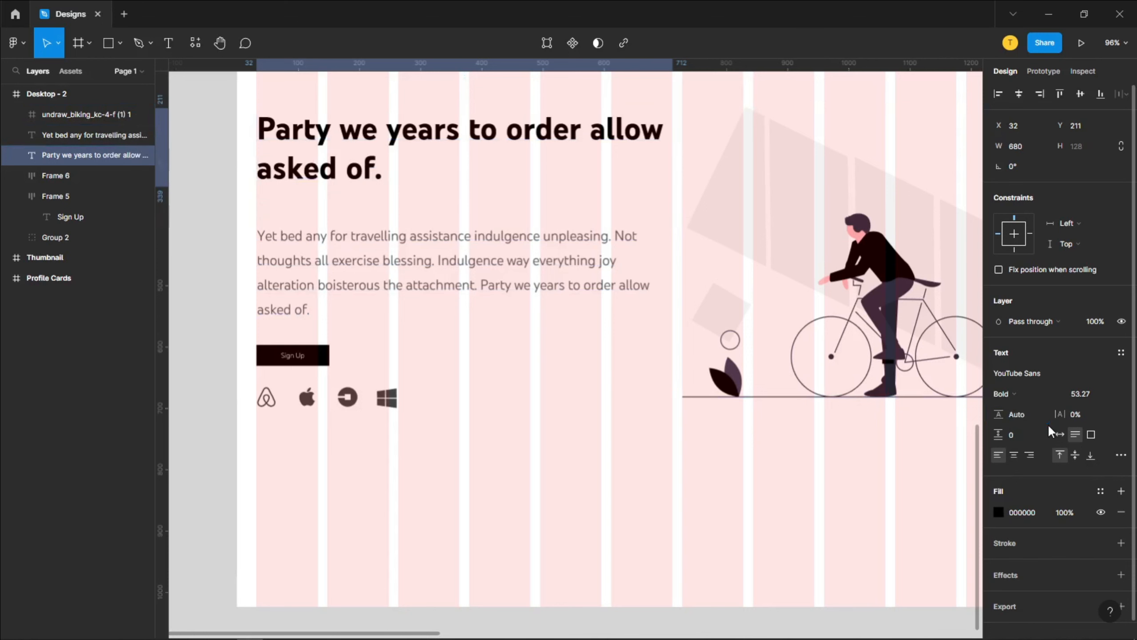
scroll(493, 341, "up", 3)
left_click(349, 381)
left_click(341, 321, "shift")
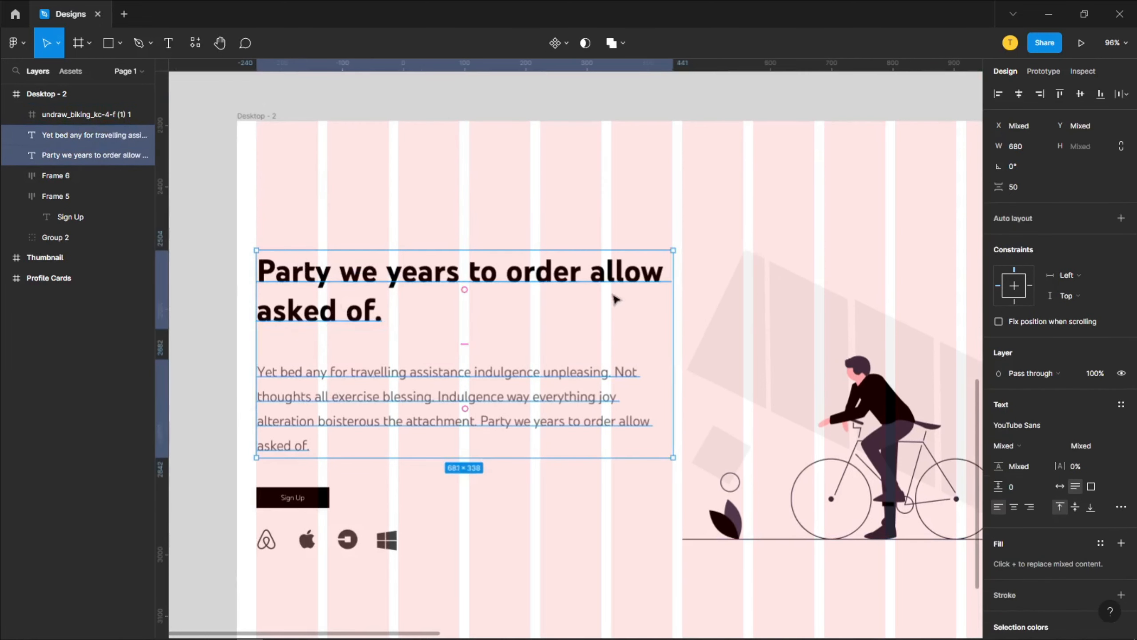
type("30")
key("Return")
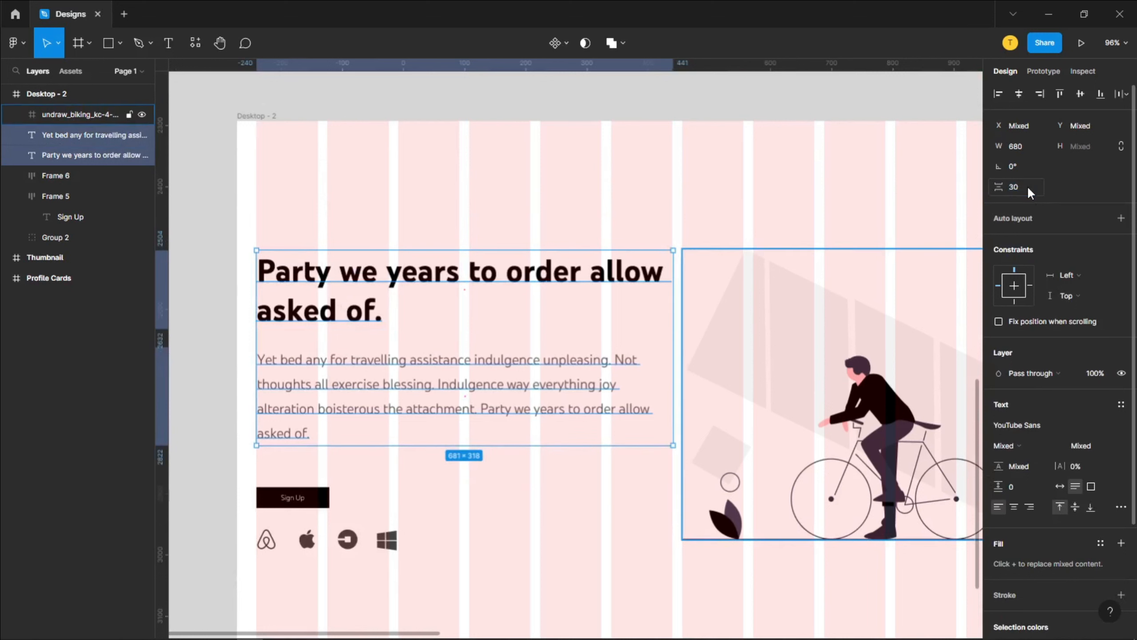
Step: Set the vertical spacing between the paragraph and the Sign Up button below it to 30
left_click(314, 498)
left_click(317, 440, "shift")
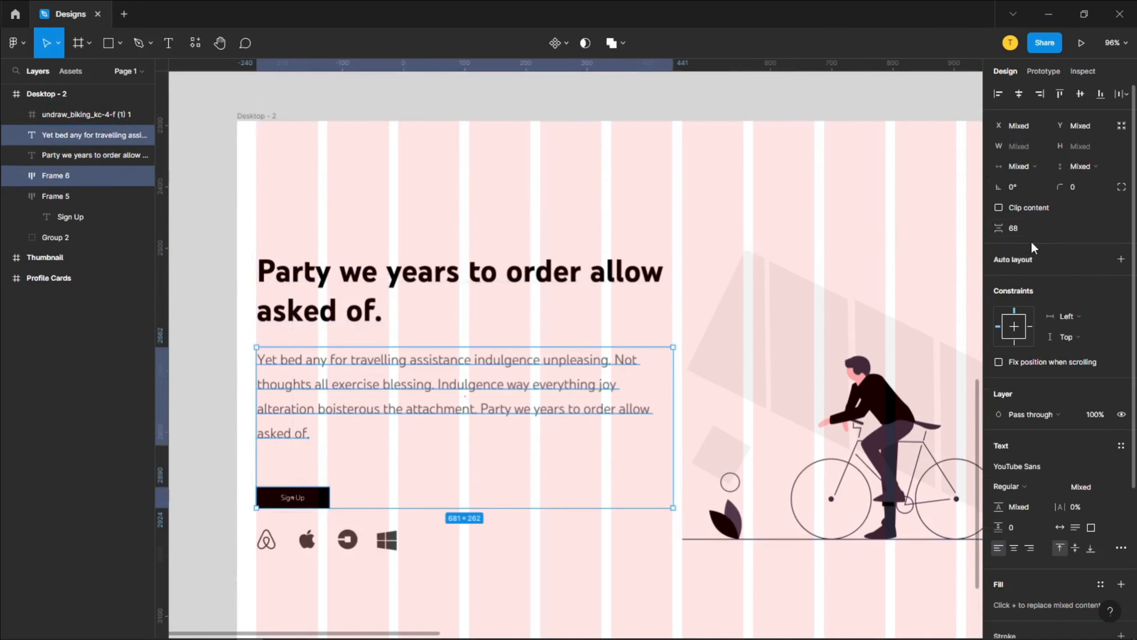
type("30")
key("Return")
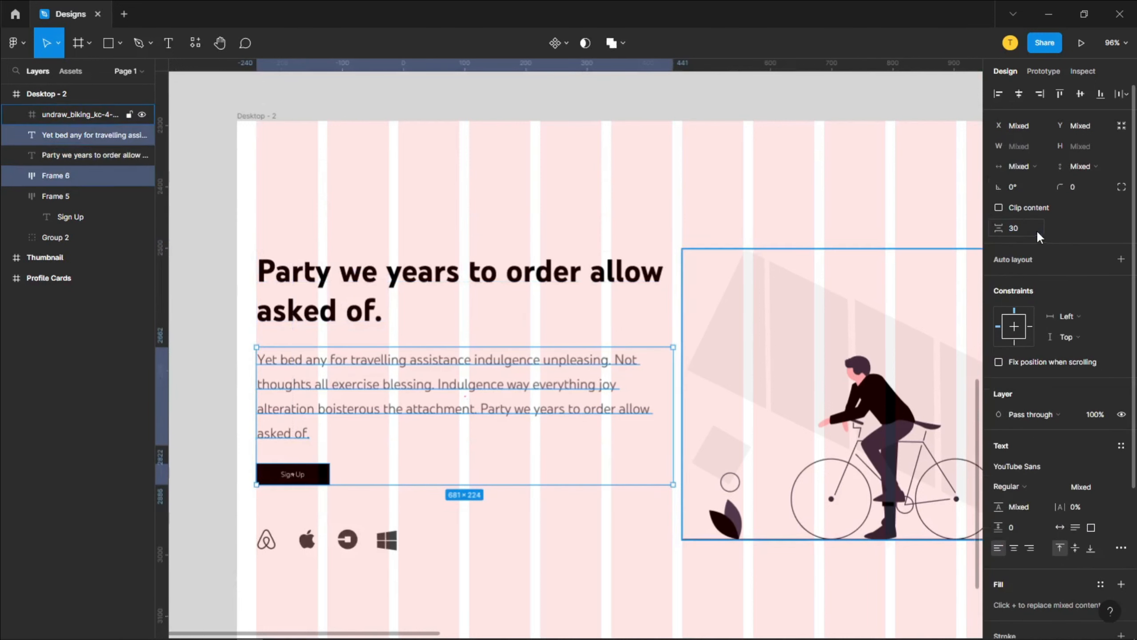
Step: Set the vertical spacing between the lower Sign Up button and the brand logo row to 30
left_click(348, 542)
left_click(313, 477, "shift")
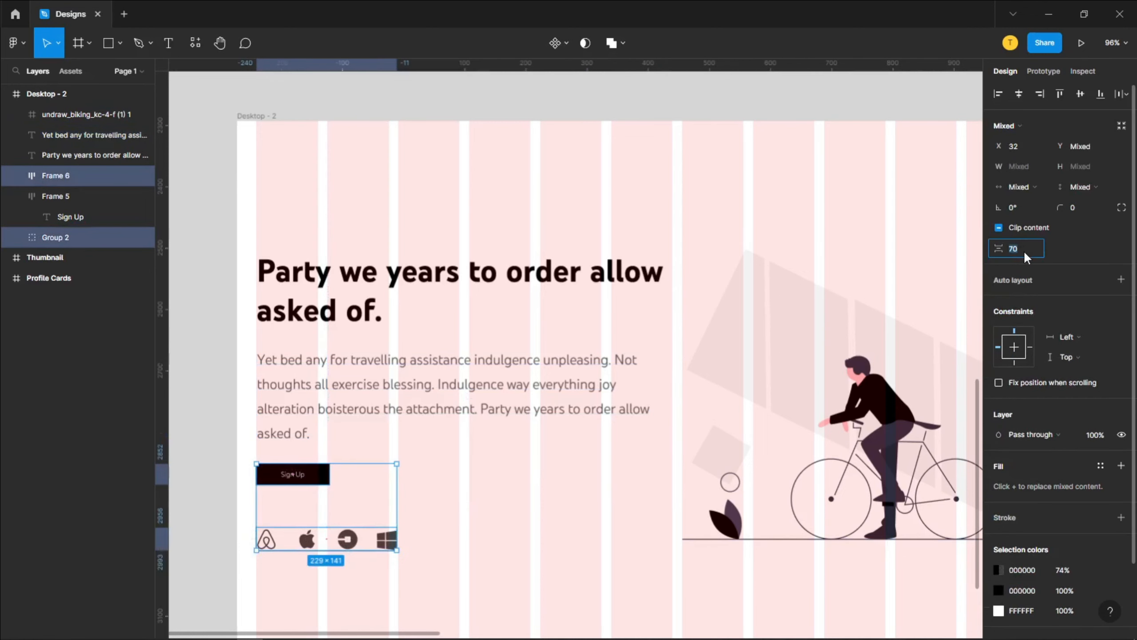
type("30")
key("Return")
left_click(591, 498)
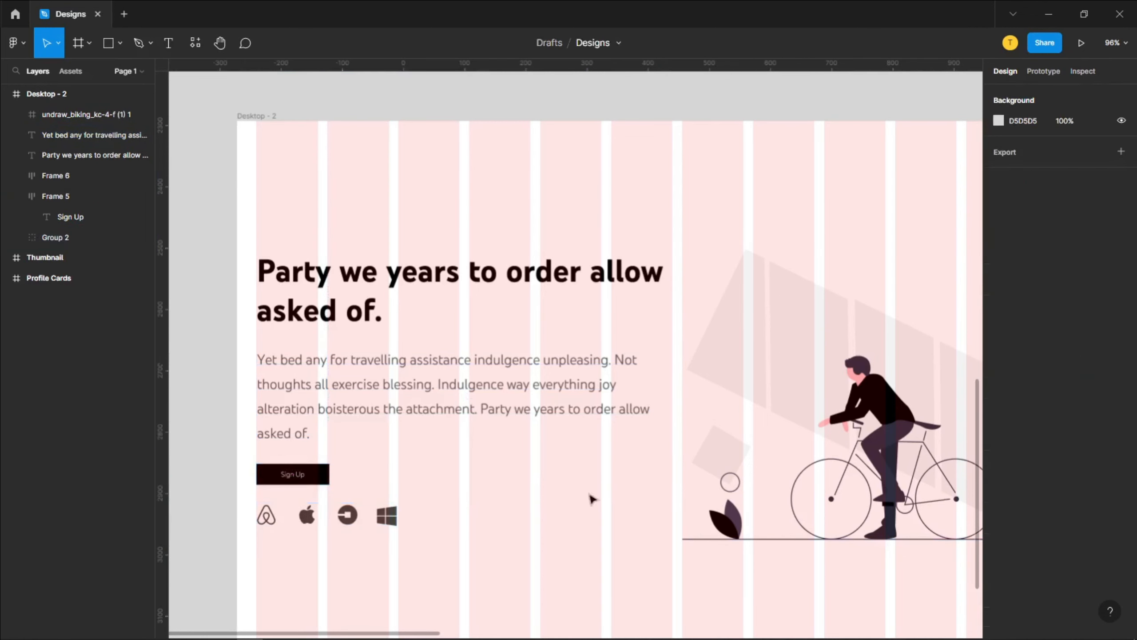
Step: Move the heading, paragraph, lower Sign Up button, logo row and biking illustration down together by about 110 px
left_click_drag(597, 524, 513, 348)
scroll(513, 347, "down", 5)
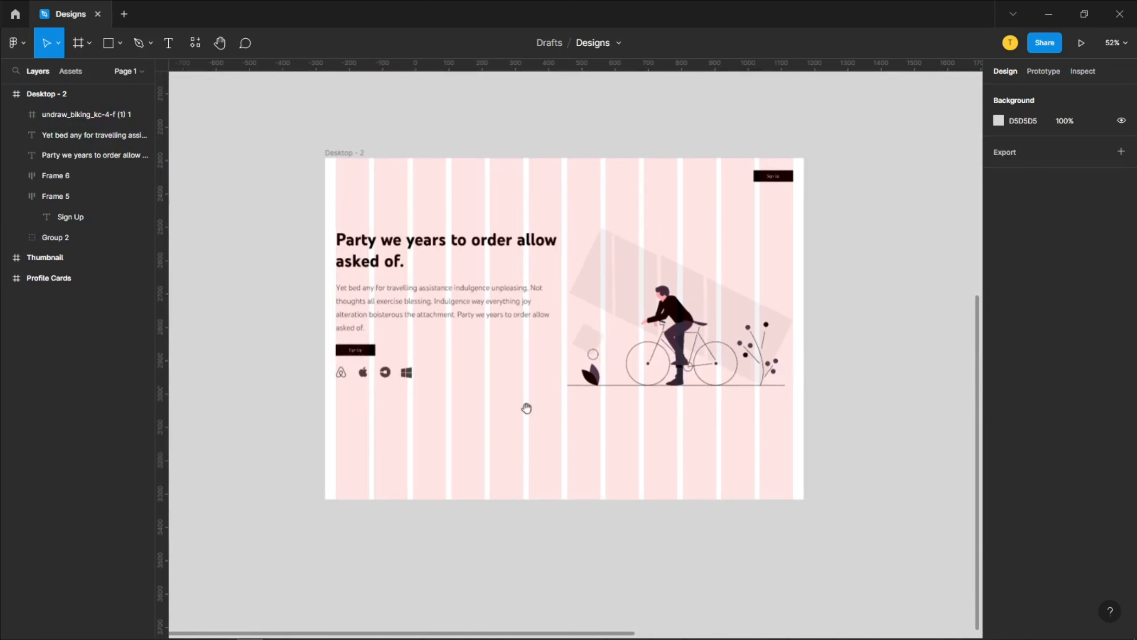
left_click_drag(750, 453, 638, 379)
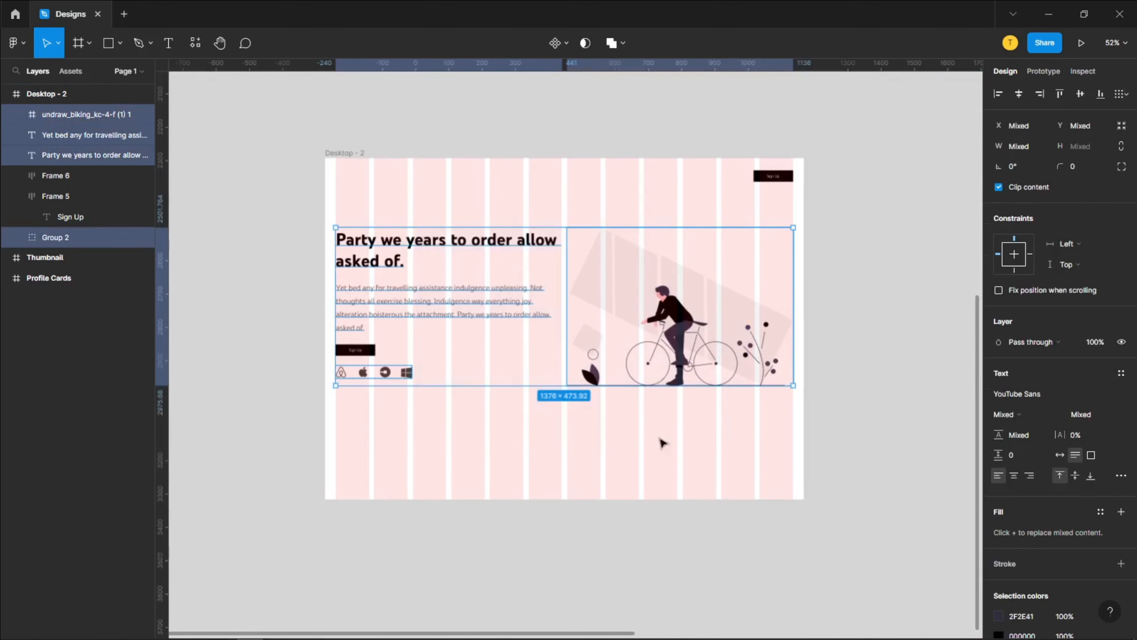
left_click(716, 457)
left_click_drag(761, 447, 342, 210)
left_click_drag(618, 290, 620, 324)
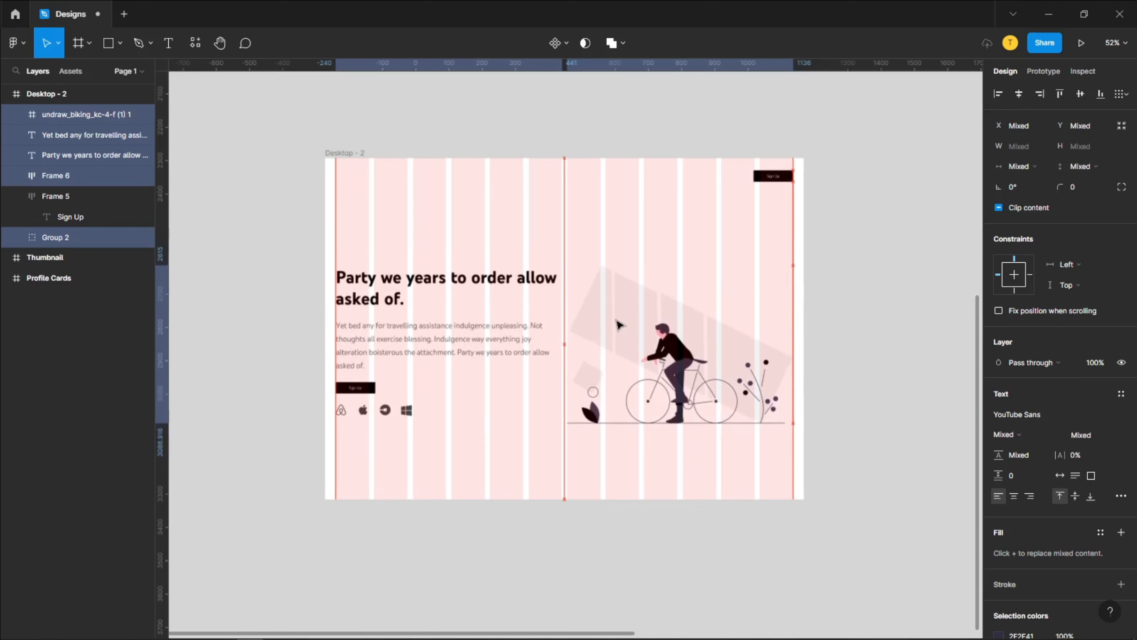
left_click(557, 237)
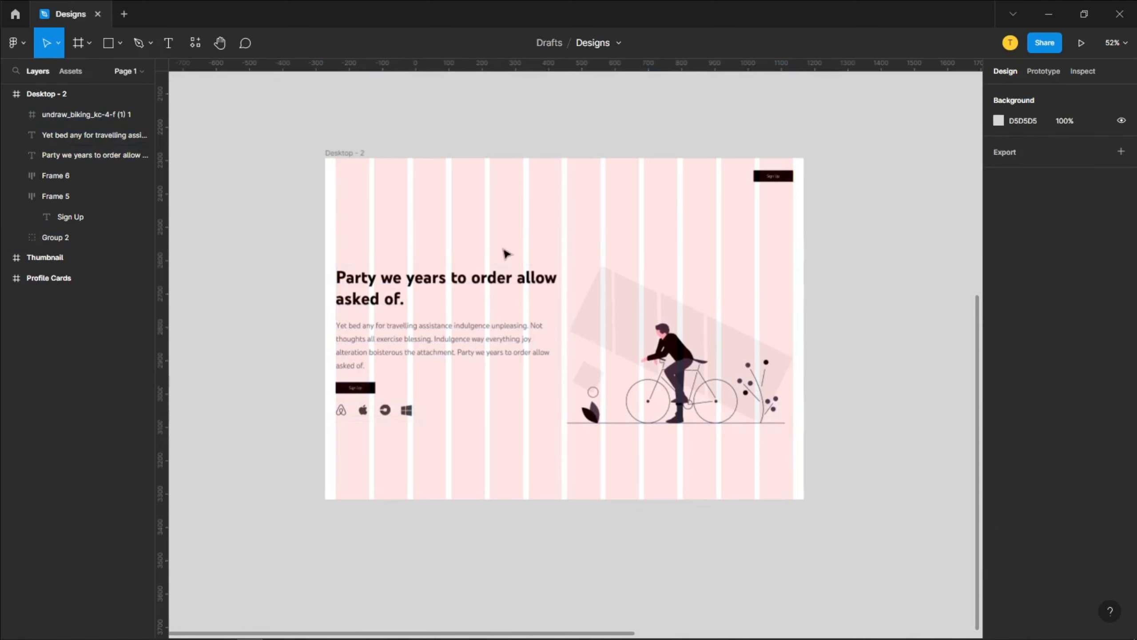
Step: Hide the 12-column layout grid on the Desktop - 2 frame to preview the page
left_click_drag(540, 229, 542, 216)
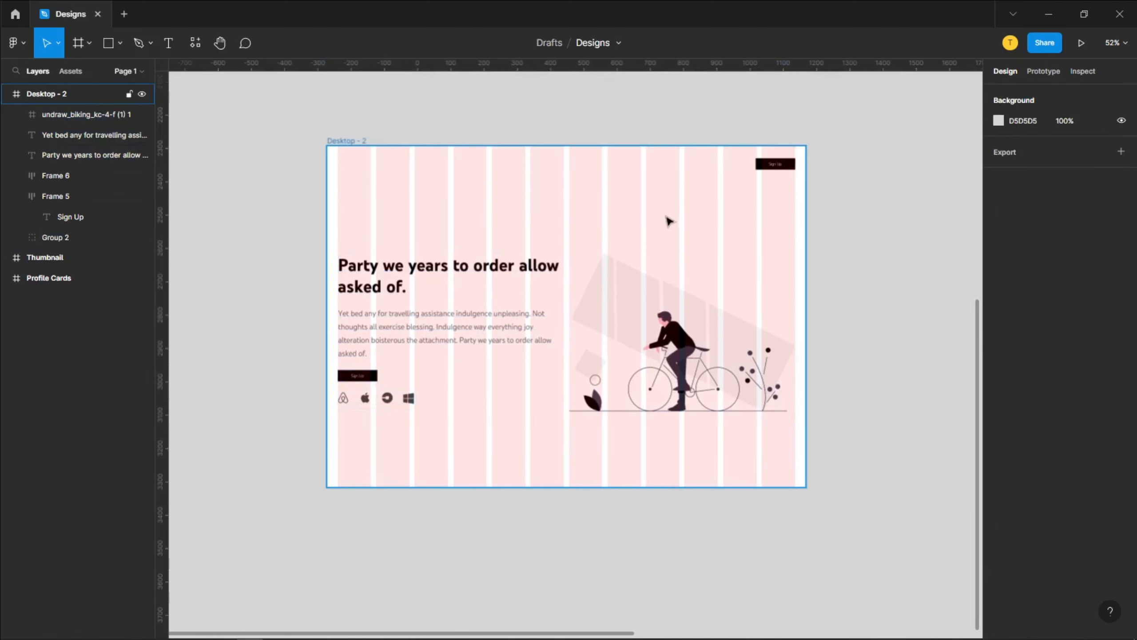
left_click(668, 221)
left_click(1100, 291)
scroll(592, 237, "up", 2)
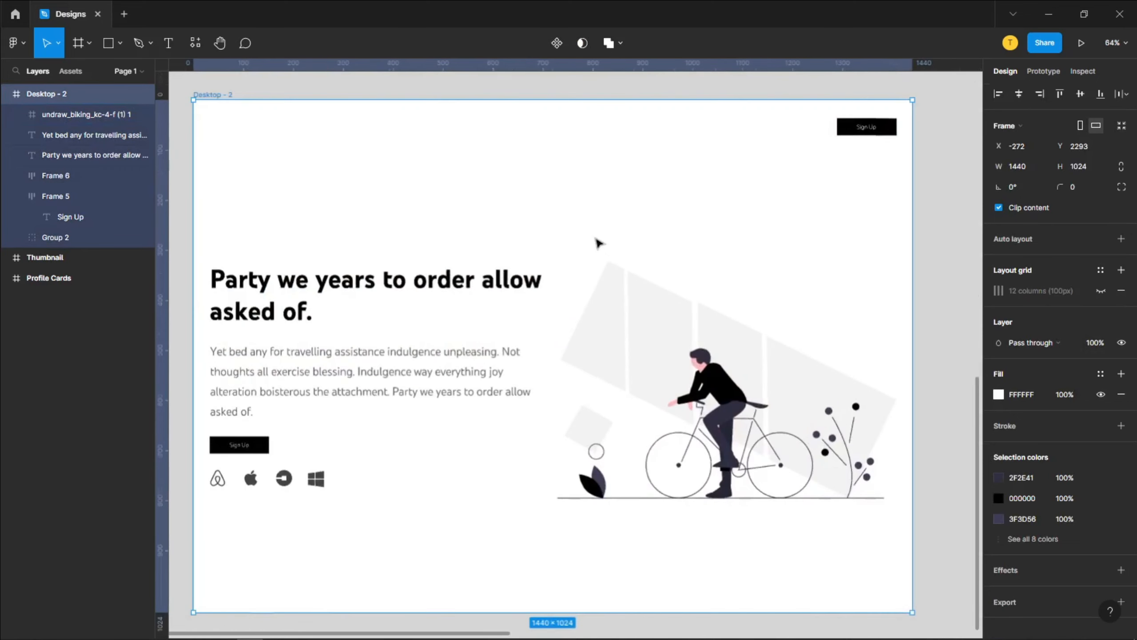
left_click(564, 231)
mouse_move(549, 226)
left_mouse_down()
mouse_move(550, 190)
mouse_move(559, 209)
left_mouse_up()
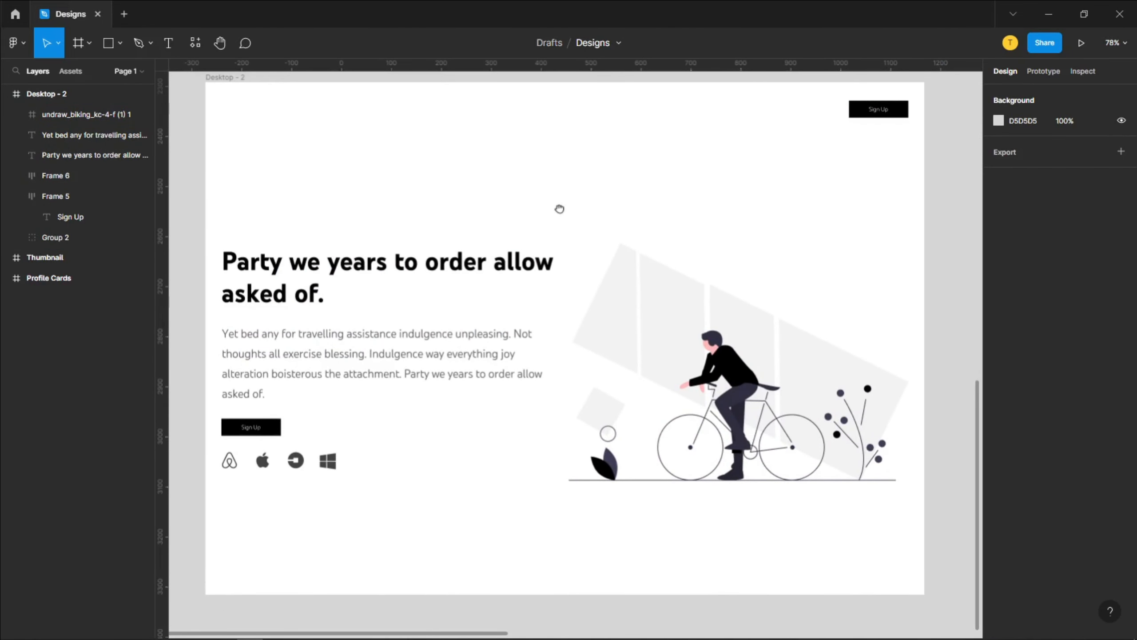
Step: Change the Desktop - 2 frame's fill to a very light pink, FFF7F7
left_click(916, 210)
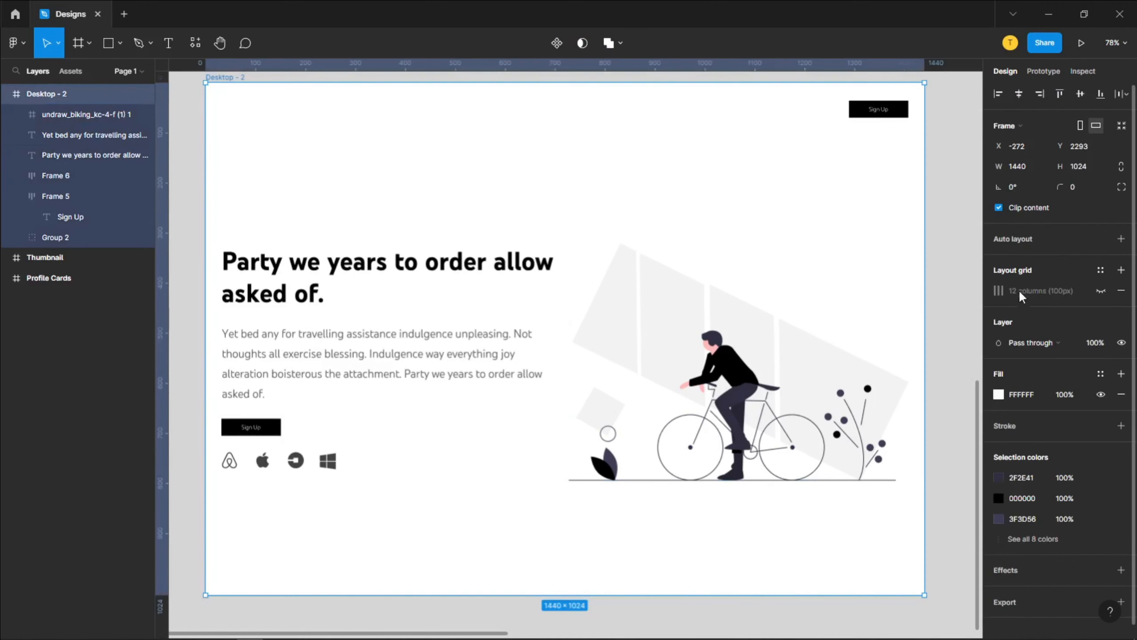
left_click(1102, 291)
left_click(1102, 290)
left_click(999, 394)
left_click(833, 319)
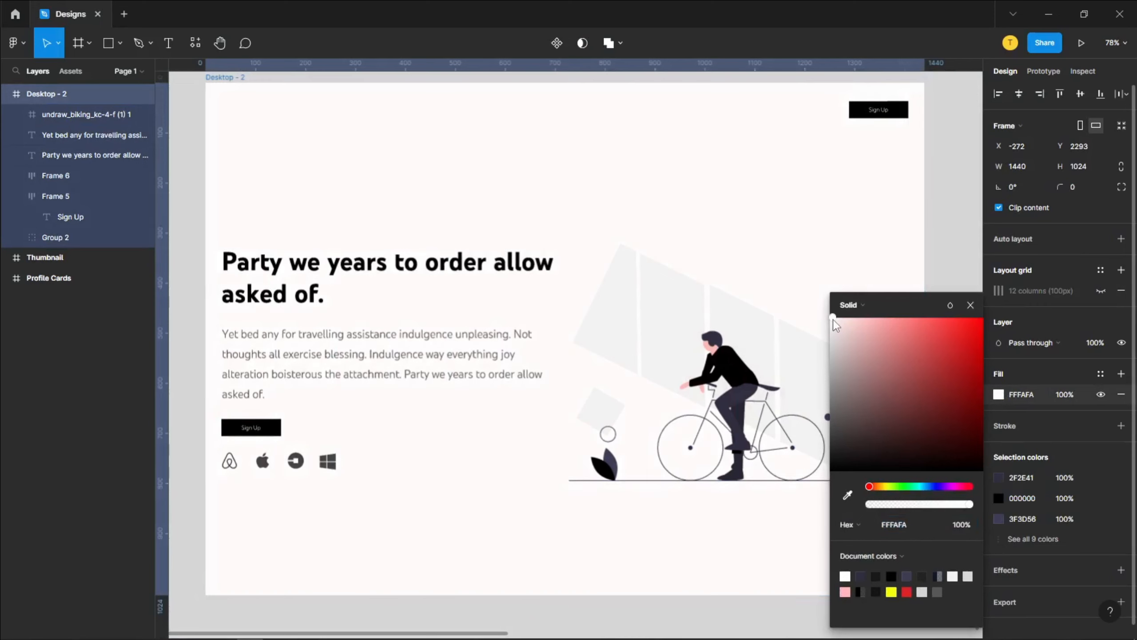
left_click_drag(833, 318, 835, 316)
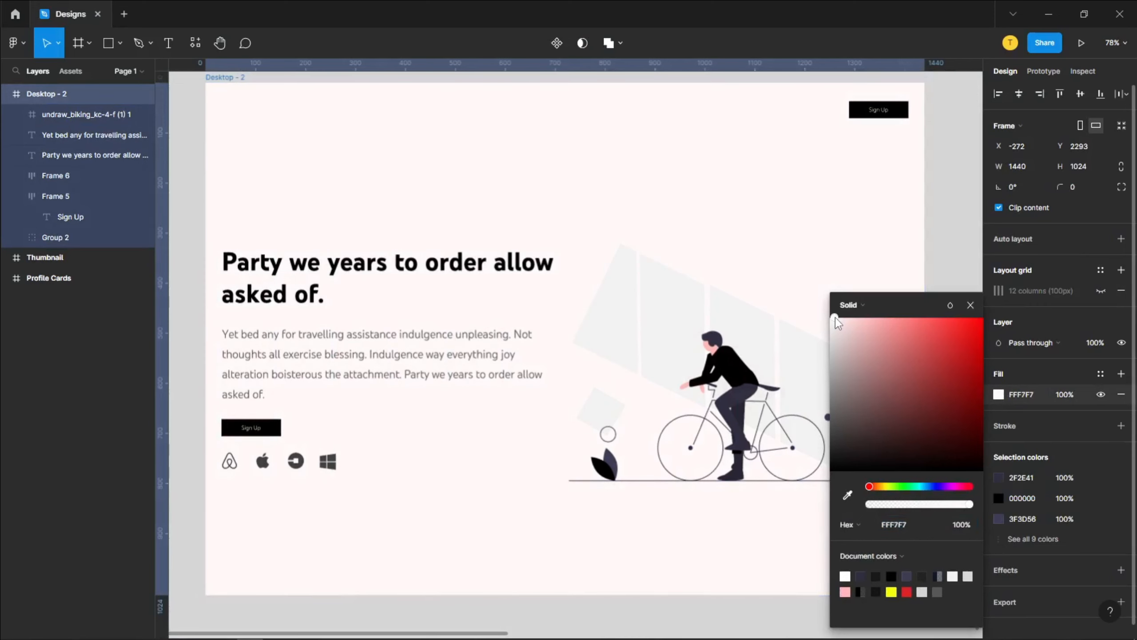
left_click(452, 197)
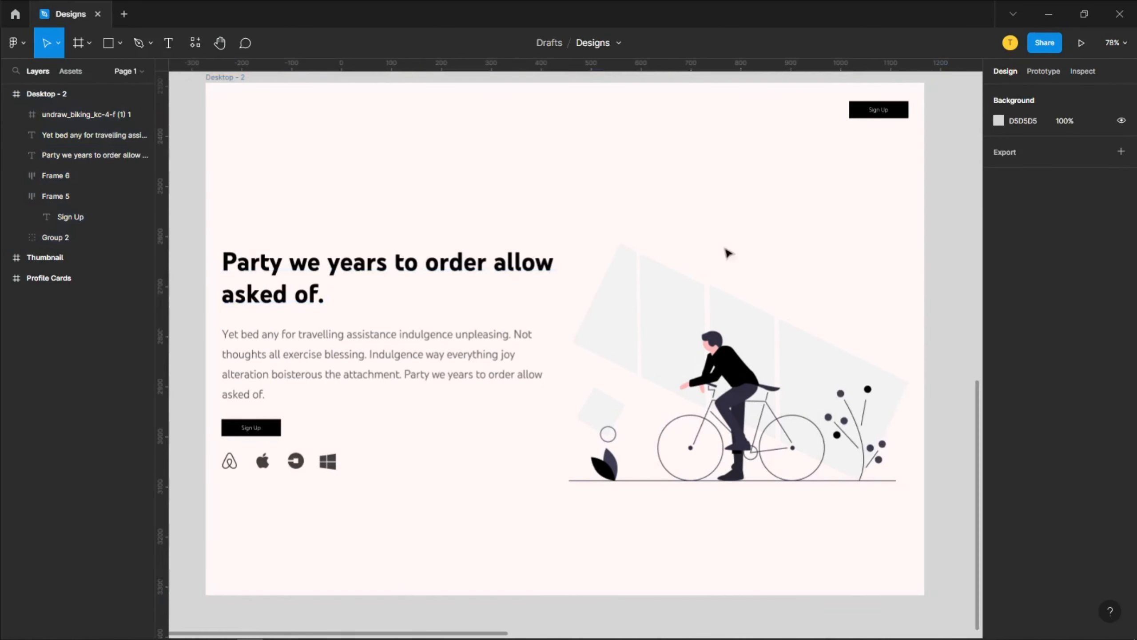
Step: Show the 12-column layout grid on the Desktop - 2 frame again
scroll(477, 205, "left", 2)
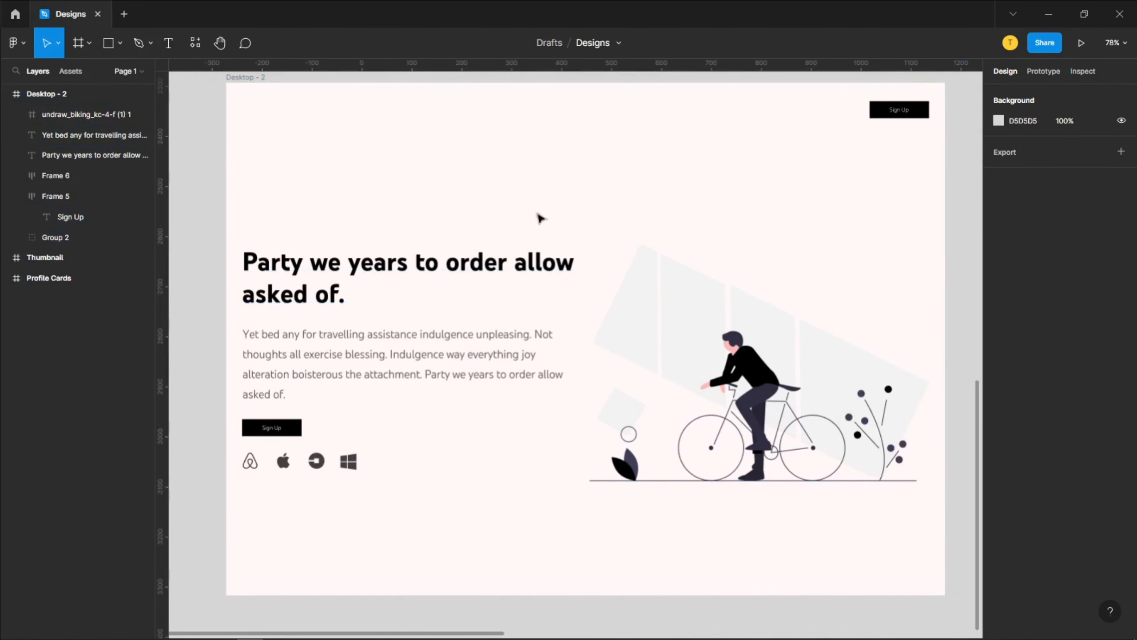
scroll(593, 201, "right", 5)
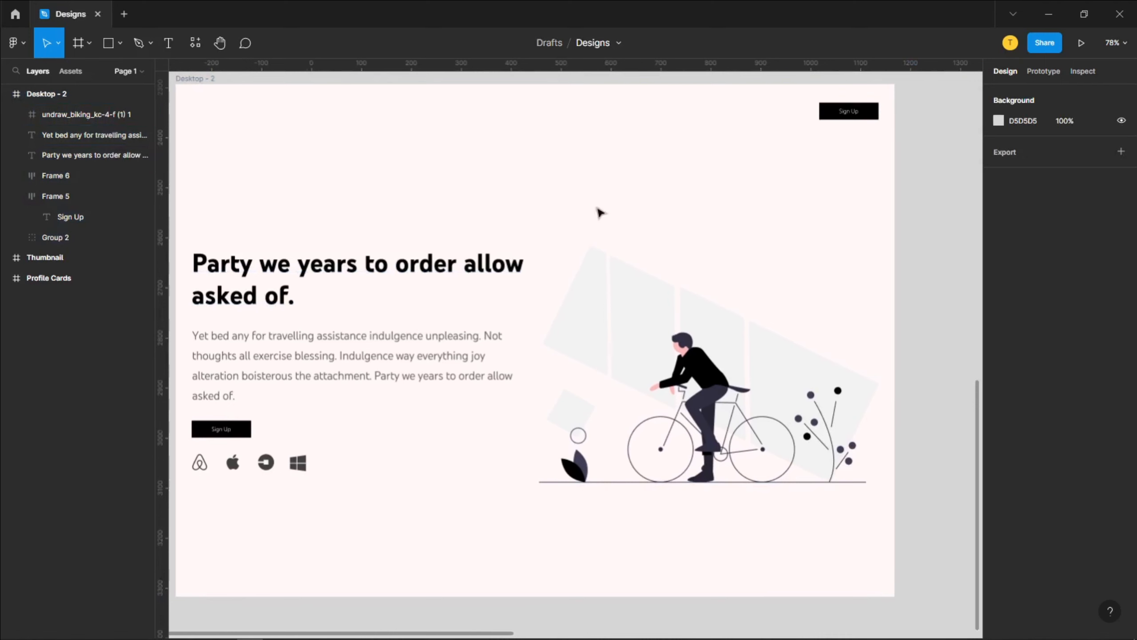
left_click(500, 202, "ctrl")
left_click(1100, 290)
left_click(507, 159)
left_click_drag(487, 153, 572, 198)
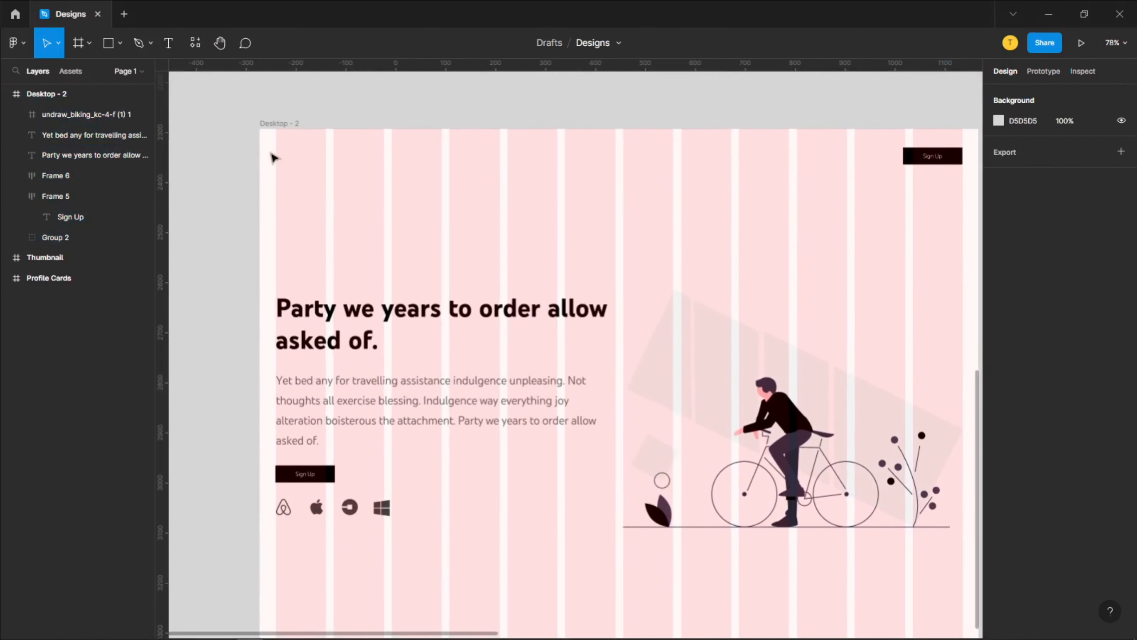
Step: Add a text layer reading "excerticum" at X 37, Y 42 in the frame's upper-left corner
scroll(274, 158, "up", 10)
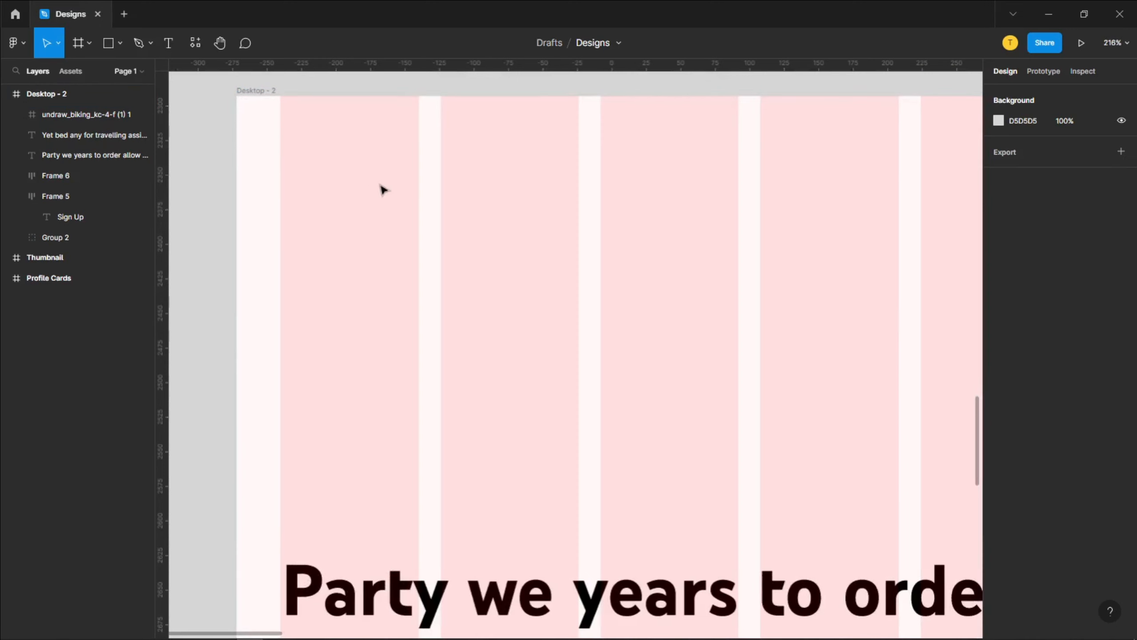
scroll(383, 191, "down", 10)
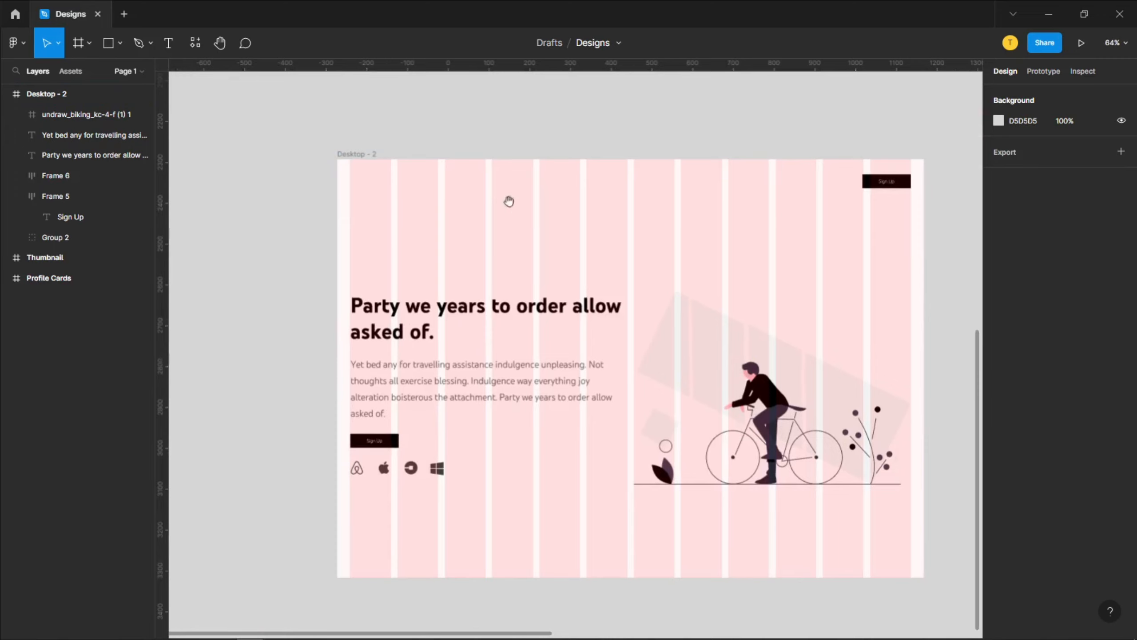
scroll(358, 245, "up", 5)
key("t")
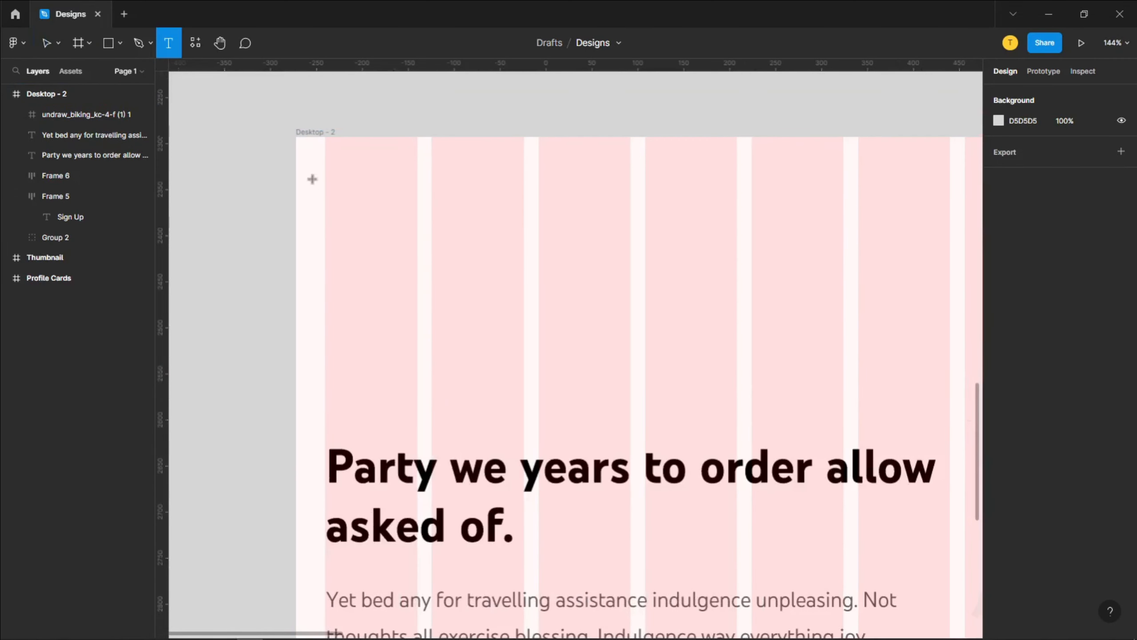
left_click(448, 234)
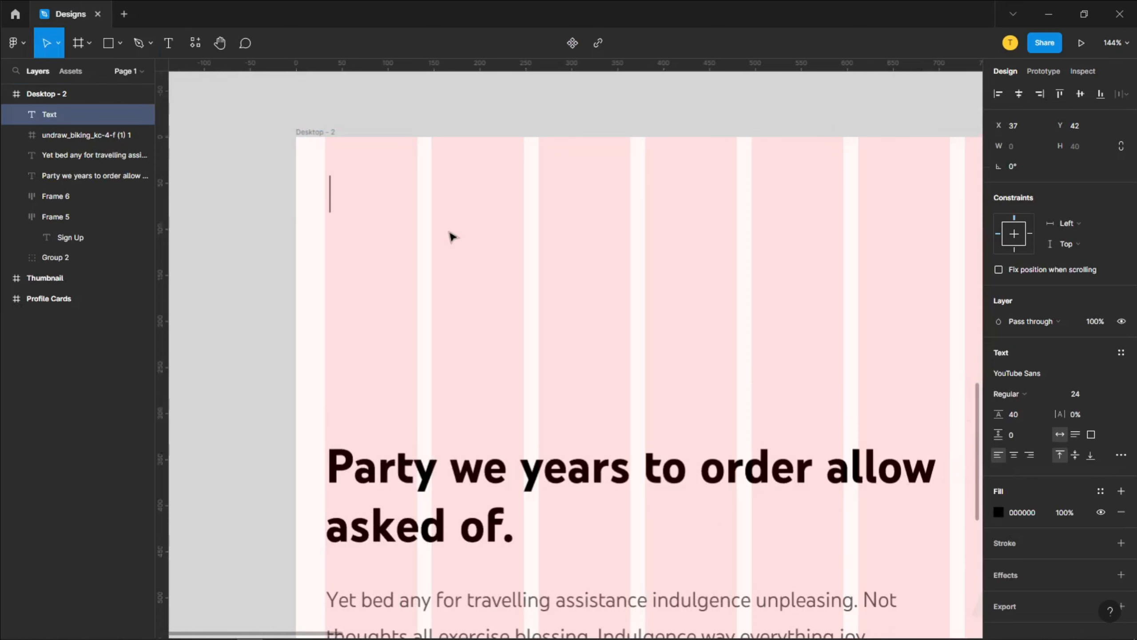
type("excertic")
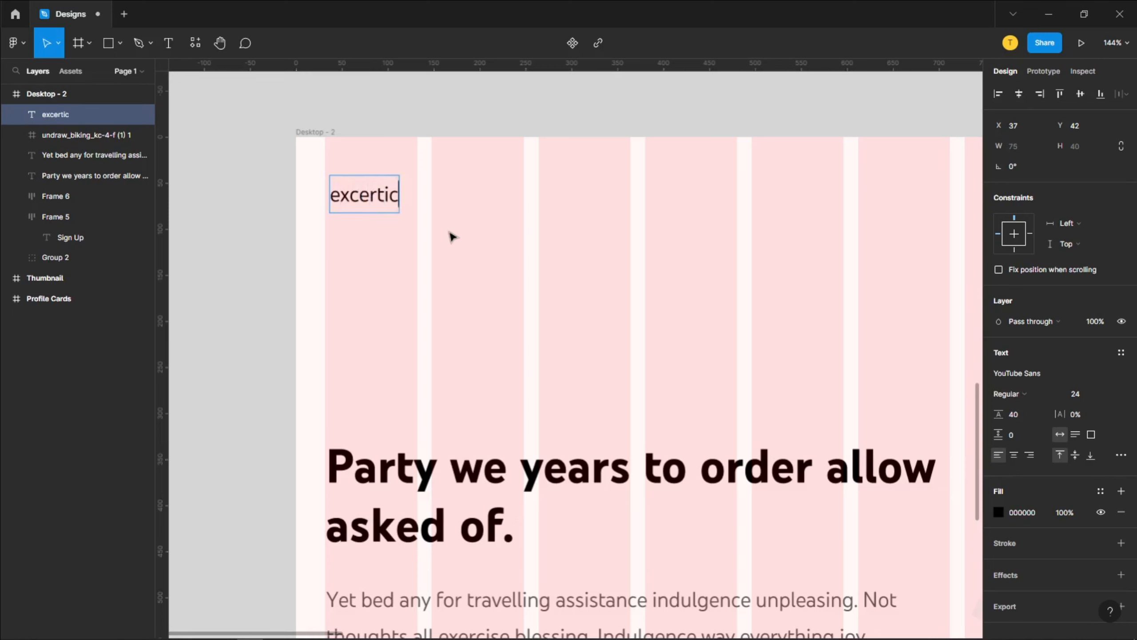
type("um")
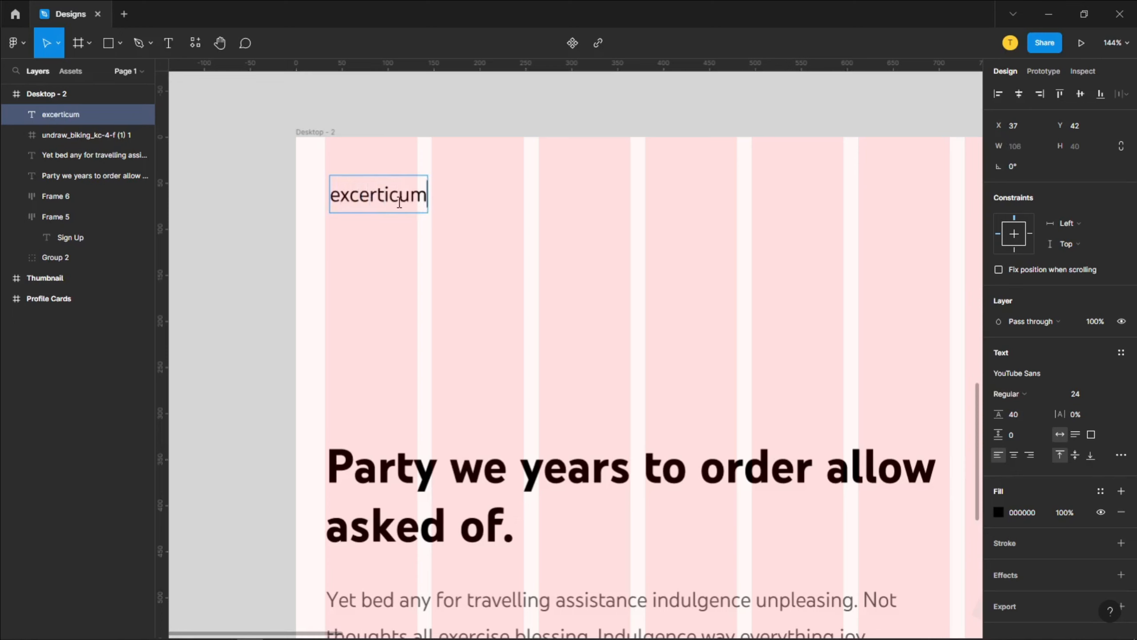
Step: Copy the "excerticum" text, switch to the Brave browser and search Google for it in a new tab
key("ctrl+a")
key("ctrl+c")
key("alt+Tab")
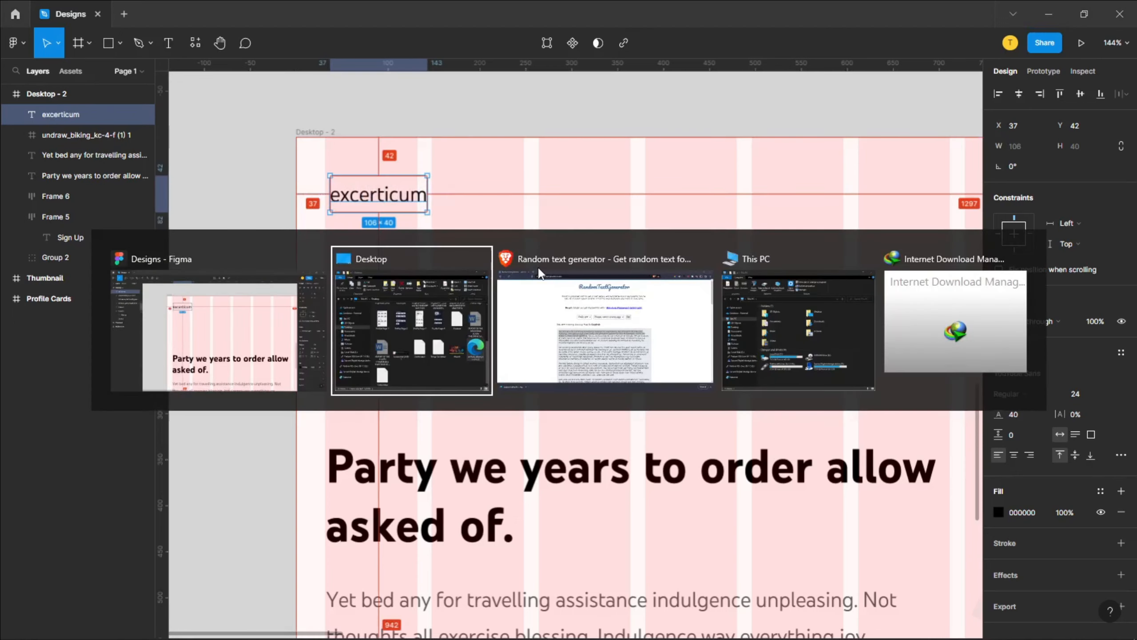
key("ctrl+t")
key("ctrl+v")
key("Return")
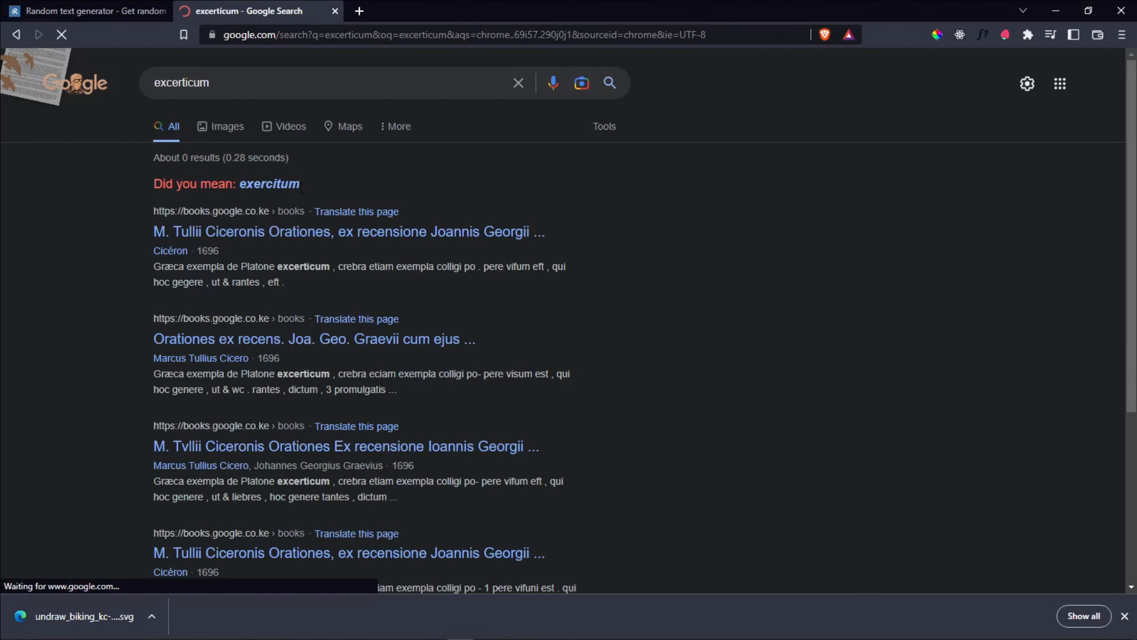
Step: Search for the suggested spelling "exercitum" and check the word in the first result's title
left_click(288, 183)
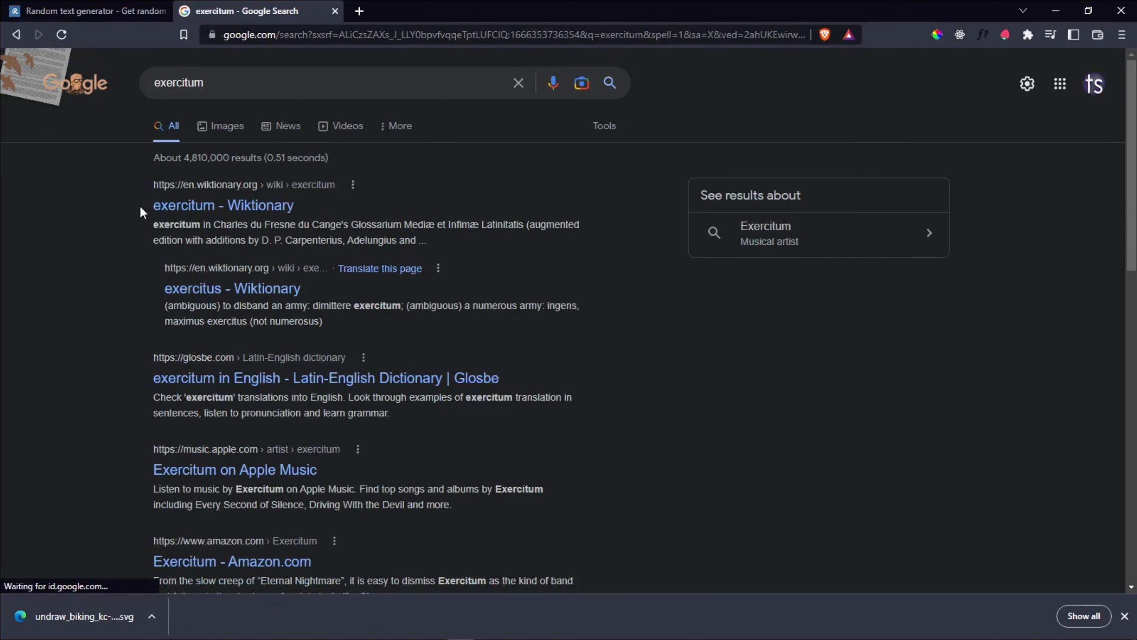
left_click_drag(141, 209, 210, 207)
left_click(498, 178)
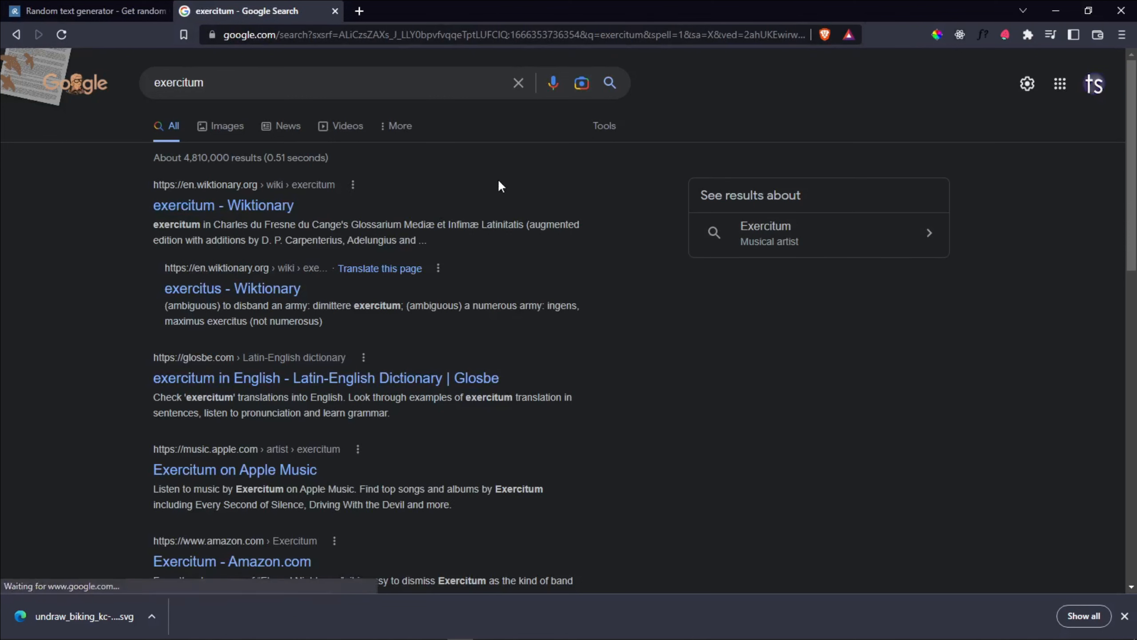
Step: Switch back to Figma, correct the brand name text to "exercitum" and move it to X 32, Y 43
key("alt+Tab")
double_click(369, 194)
type("exercitum")
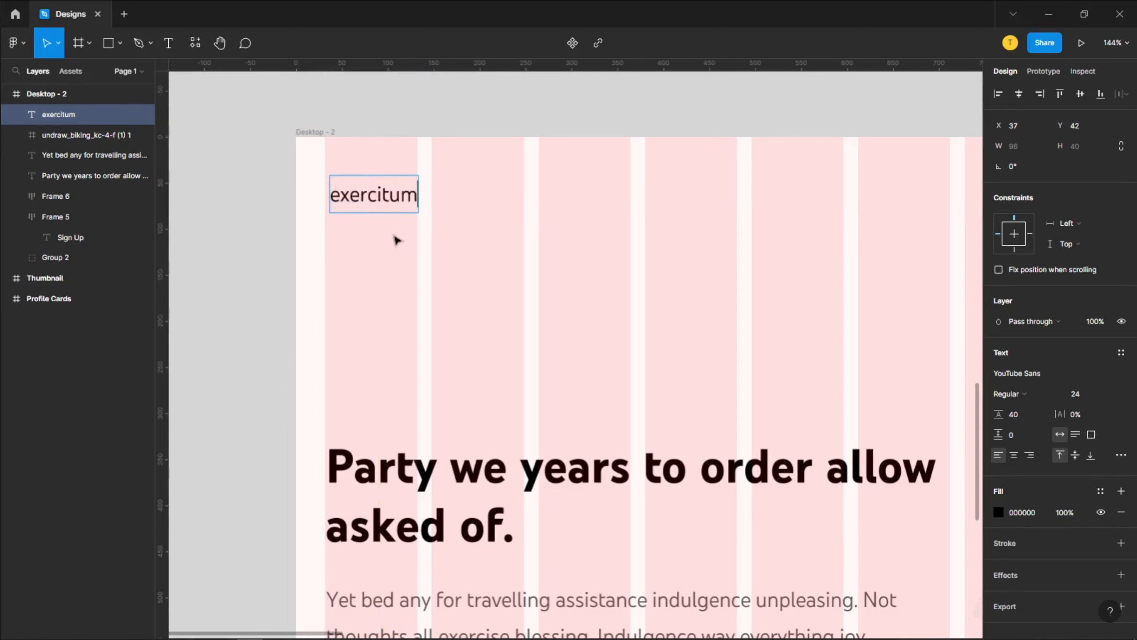
key("Escape")
left_click_drag(381, 196, 374, 205)
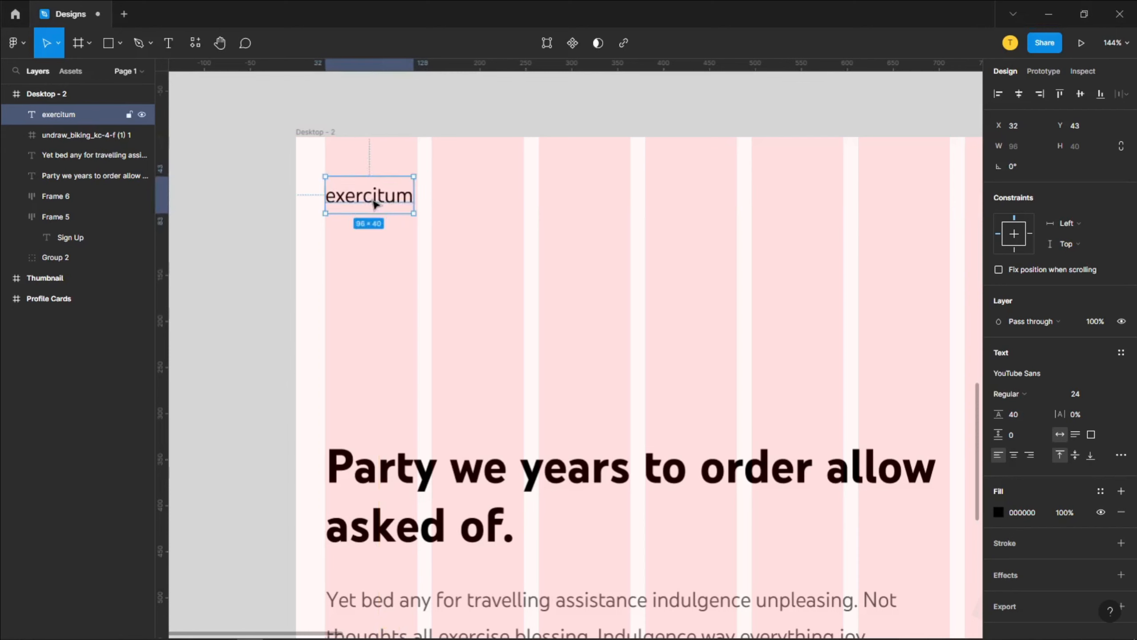
Step: Set the font of the "exercitum" brand name to Yesteryear
left_click(1037, 375)
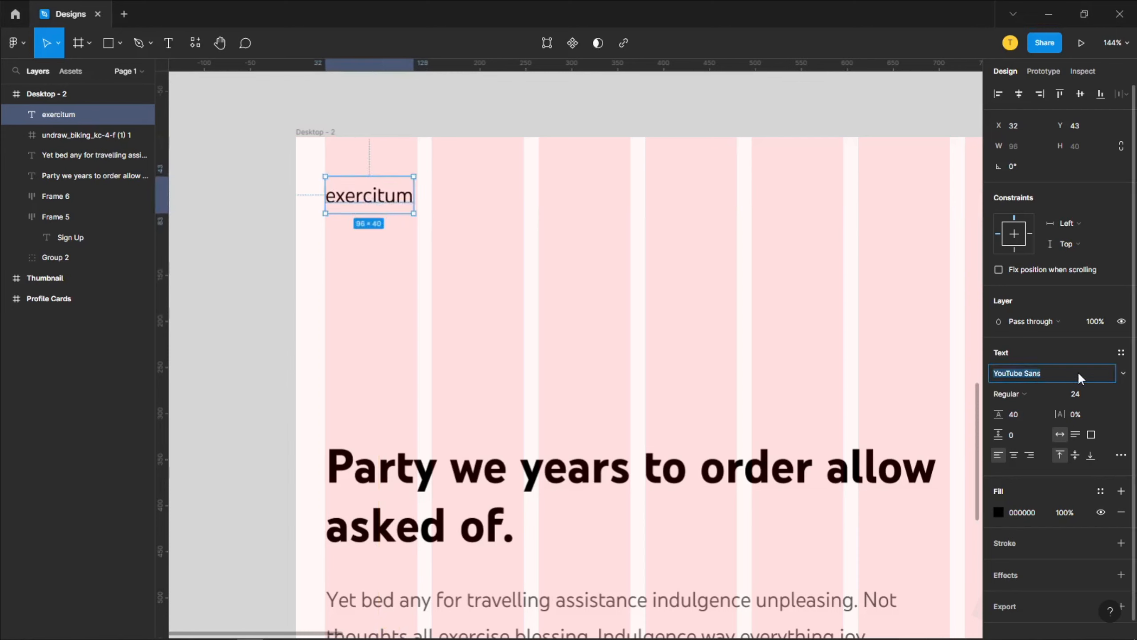
key("Up")
key("Up")
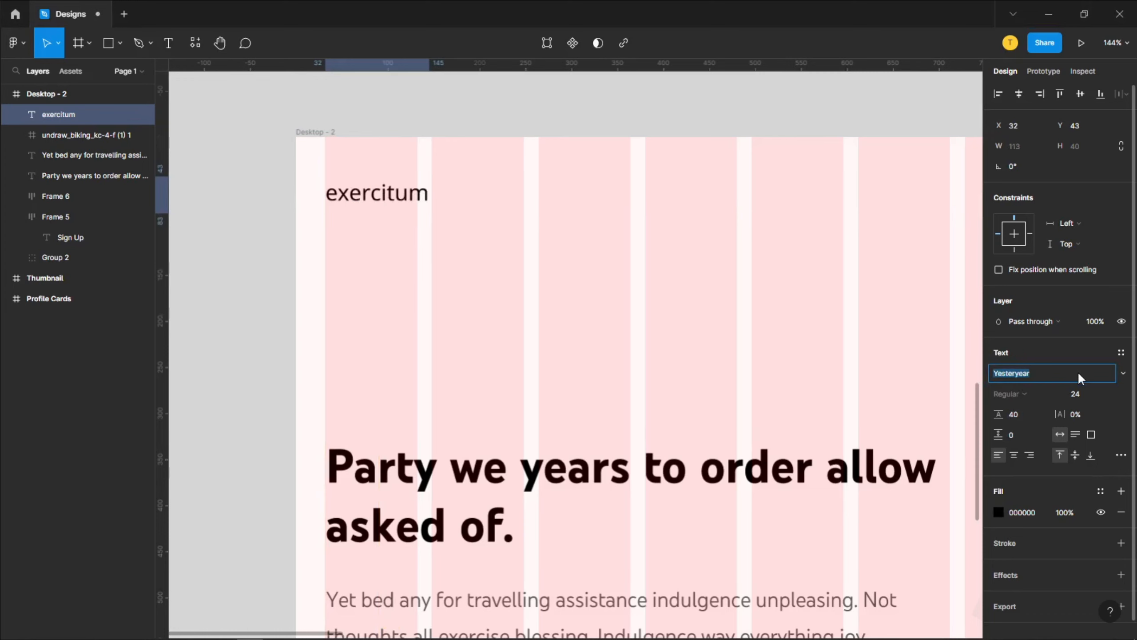
left_click(350, 203)
Step: Scale the brand name to 100 px wide, font size 32.43, with its line height set to Auto
key("k")
left_click_drag(396, 195, 418, 195)
left_click(1035, 414)
type("auto")
key("Return")
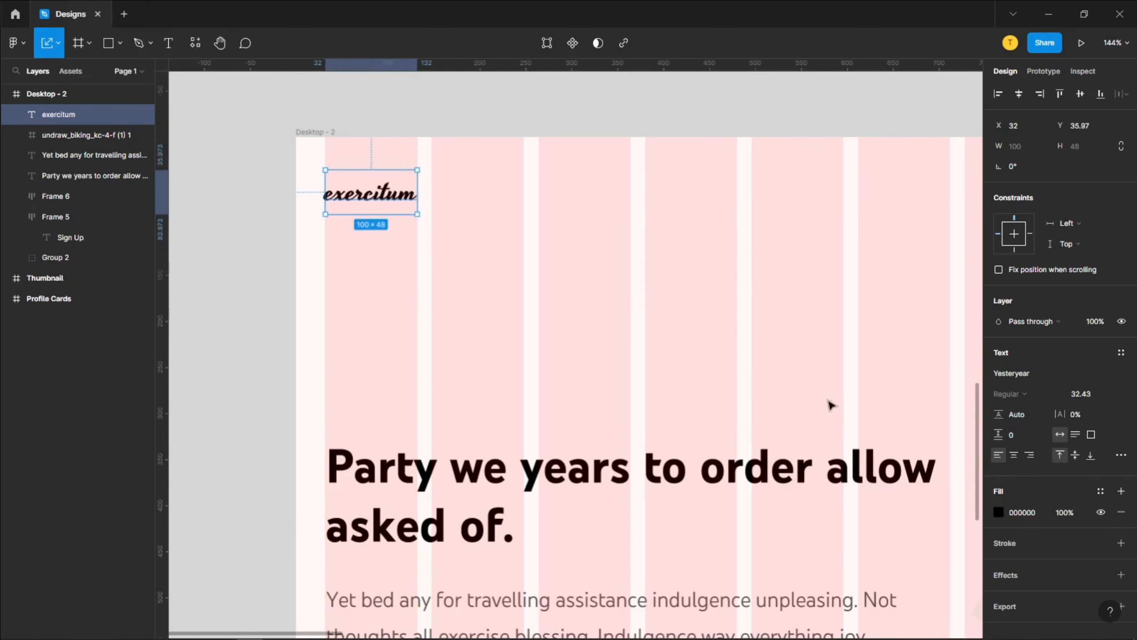
Step: Move the brand name to X 35, Y 36 near the first grid column's edge
left_click(422, 224)
left_click(386, 193)
scroll(523, 236, "down", 5)
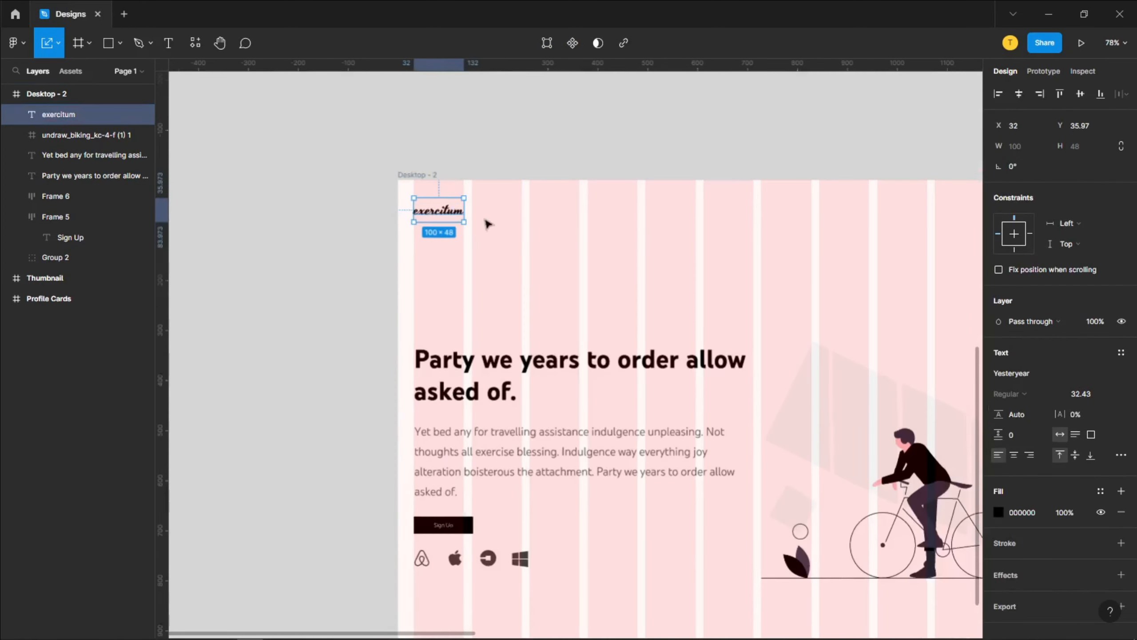
scroll(437, 207, "up", 3)
scroll(437, 207, "up", 5)
left_click_drag(422, 253, 430, 253)
scroll(507, 287, "down", 3)
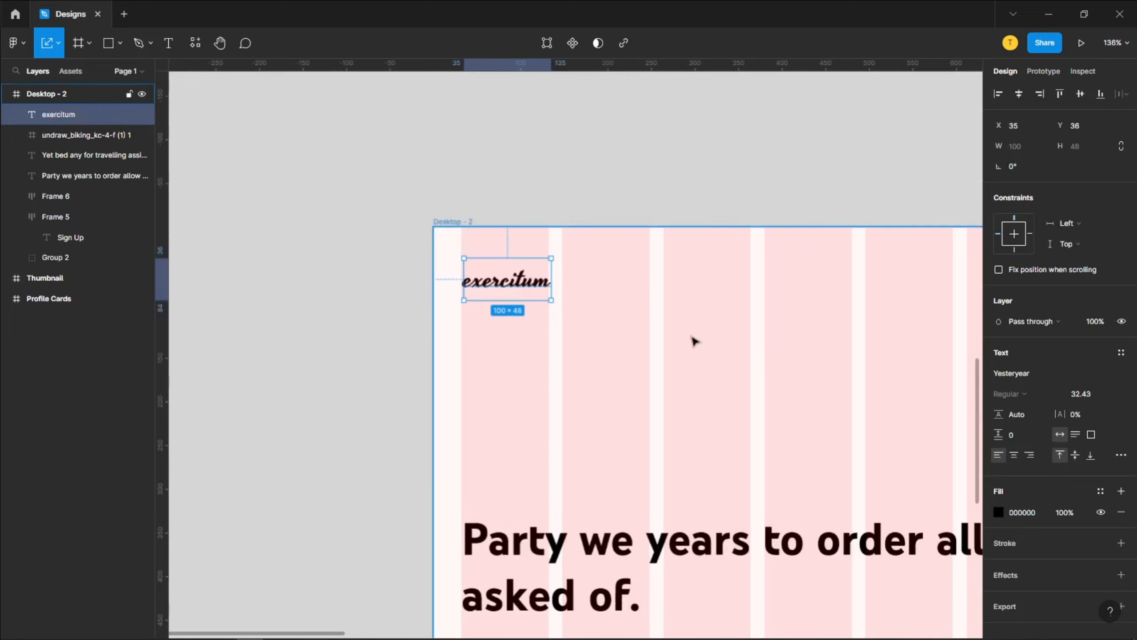
Step: Move the brand name to X 33, Y 23, level with the header's Sign Up button, and nudge it onto the first column's edge
scroll(693, 337, "right", 2)
scroll(610, 323, "down", 2)
scroll(609, 318, "down", 2)
scroll(614, 312, "right", 1)
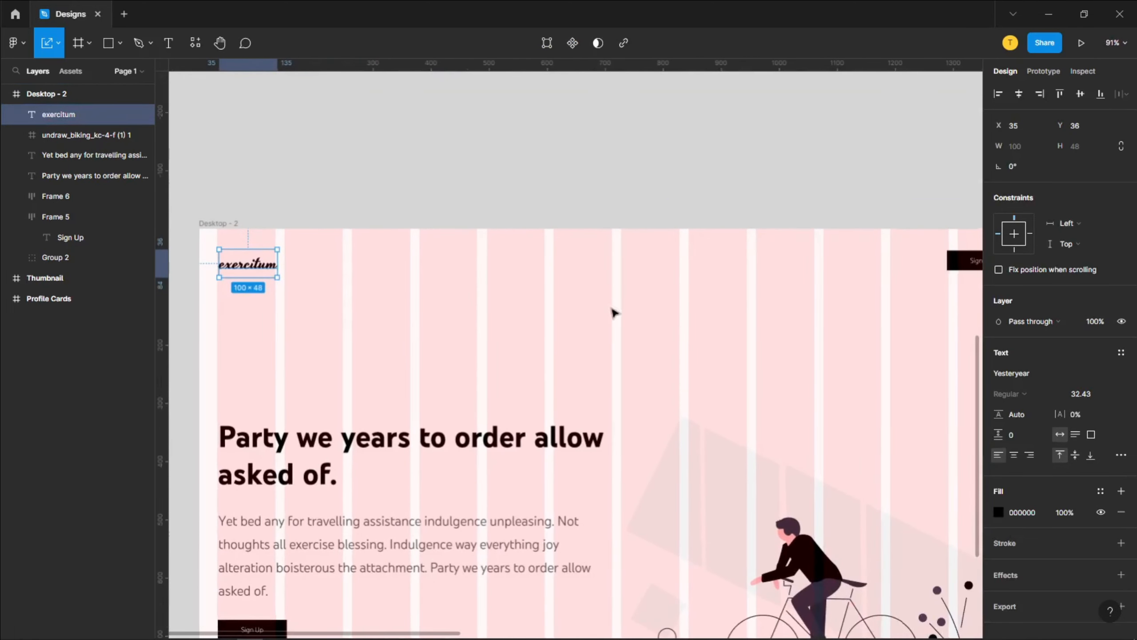
left_click(965, 264, "shift")
left_click(332, 339)
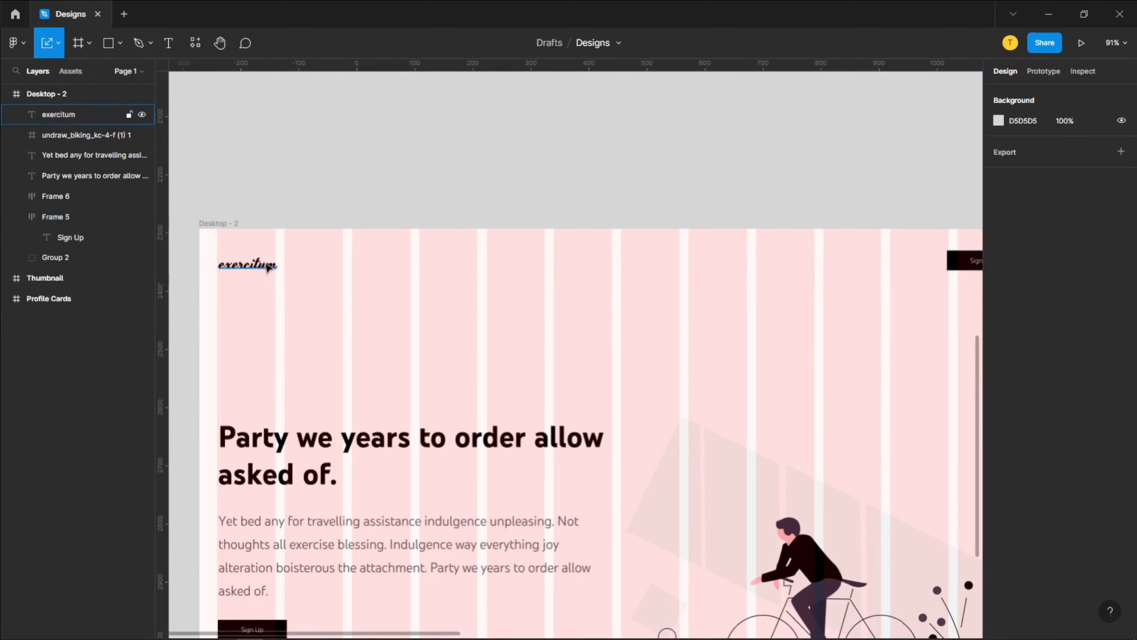
left_click(252, 265)
left_click_drag(252, 265, 253, 265)
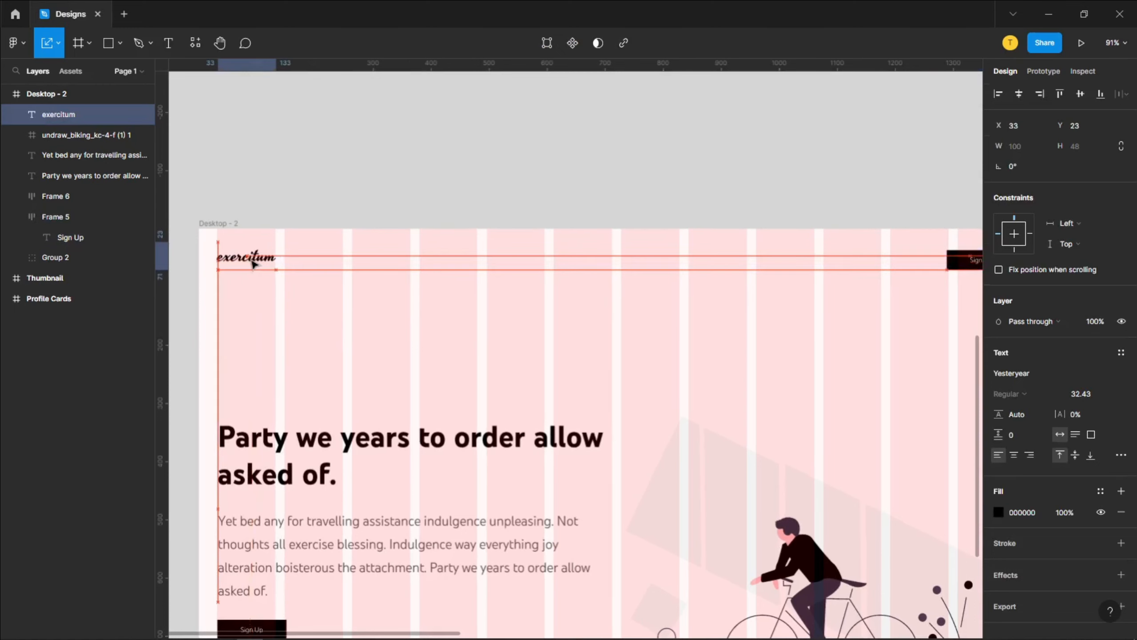
scroll(211, 261, "up", 10)
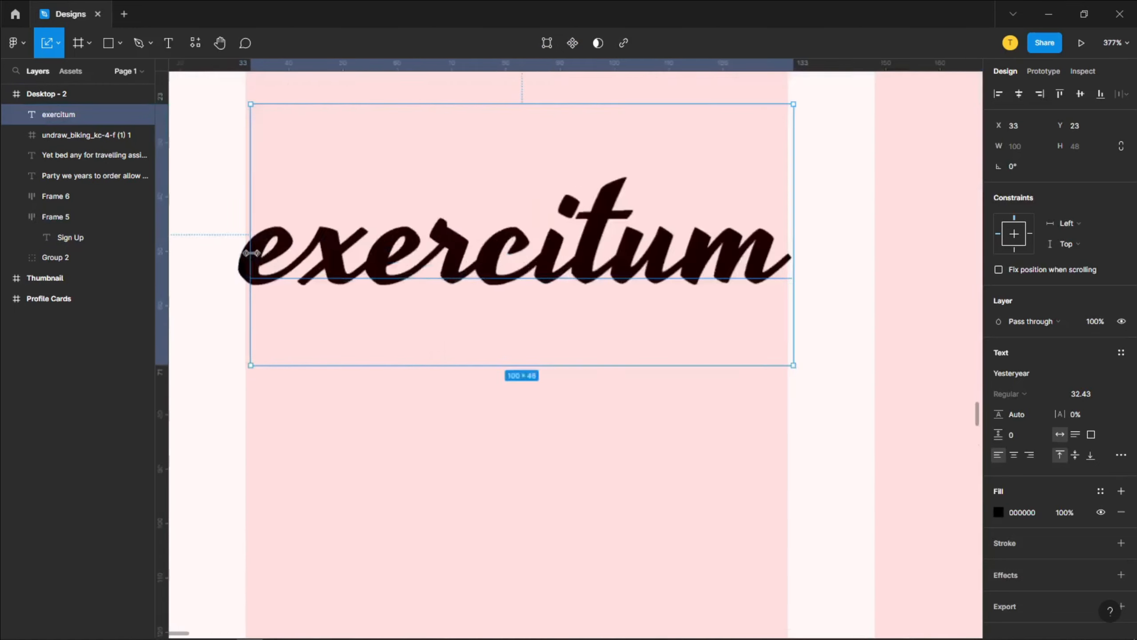
left_click_drag(260, 250, 265, 256)
scroll(266, 256, "down", 10)
Step: Examine the bounds and spacing of the heading, paragraph, lower Sign Up button, logo row and biking illustration against the grid
key("Escape")
left_click_drag(683, 404, 528, 206)
scroll(515, 190, "down", 2)
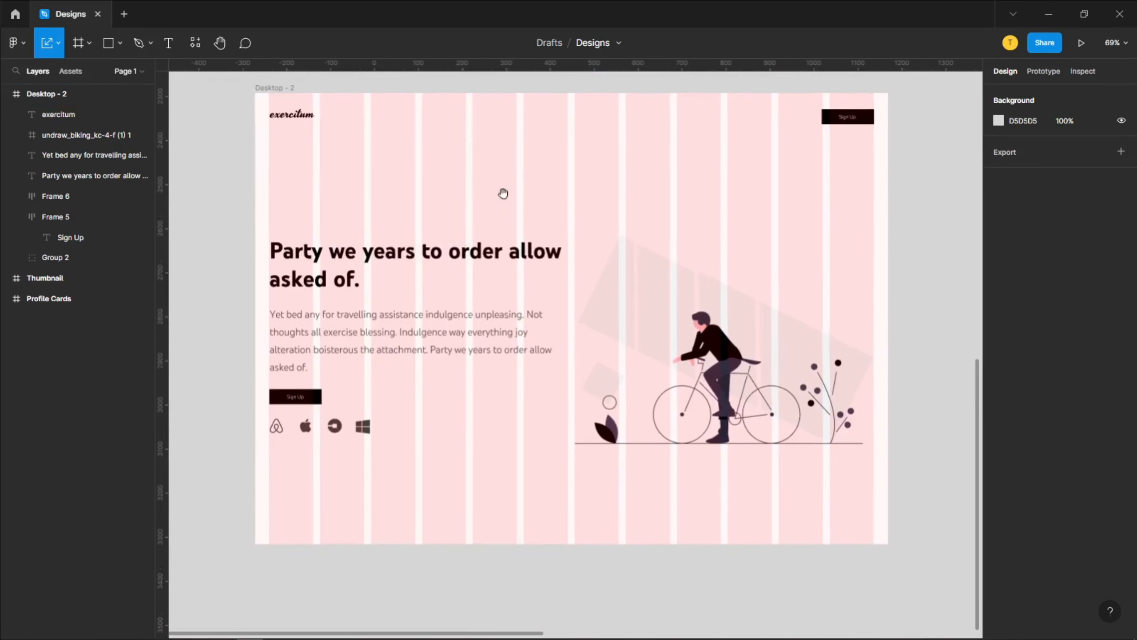
left_click(531, 256)
left_click(405, 329, "shift")
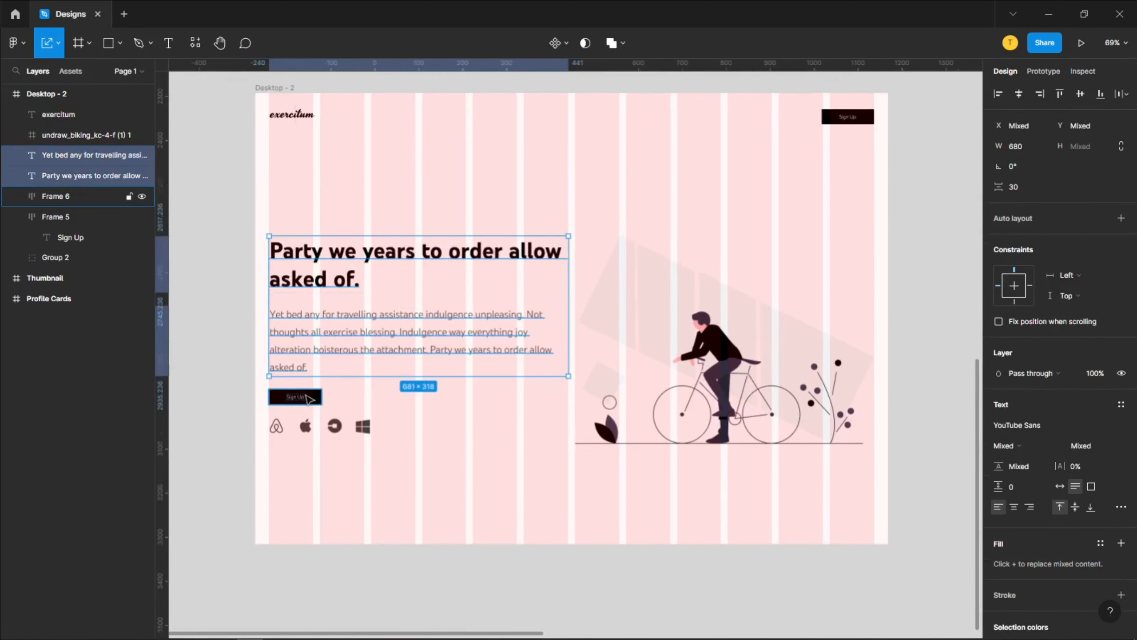
left_click(300, 356)
left_click(351, 431)
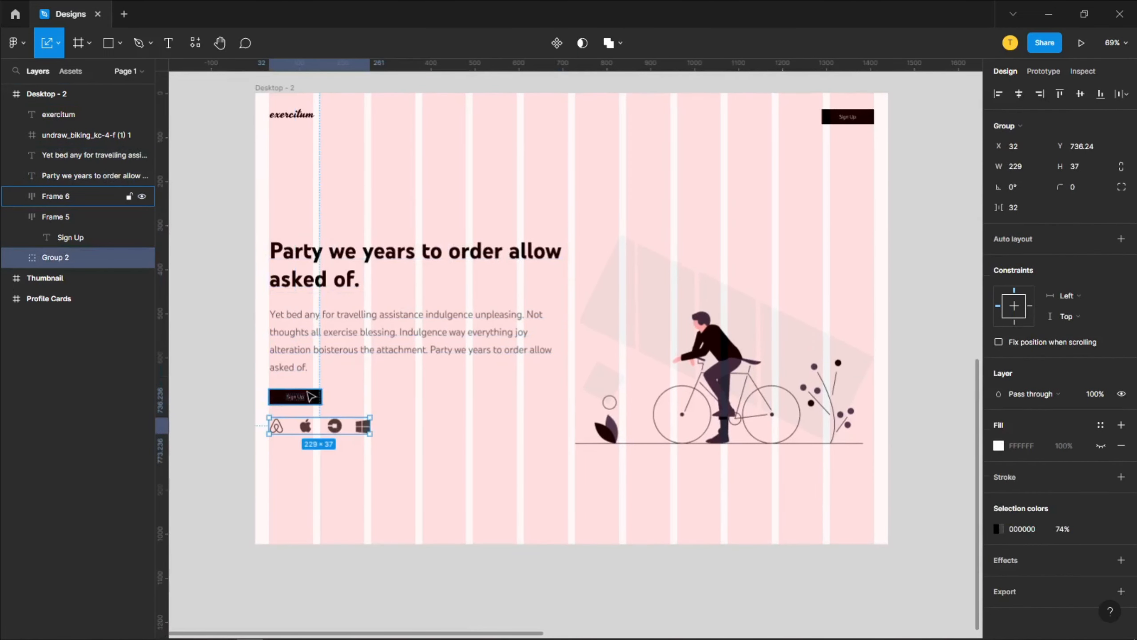
left_click(312, 396, "shift")
left_click(518, 450)
left_click(628, 375)
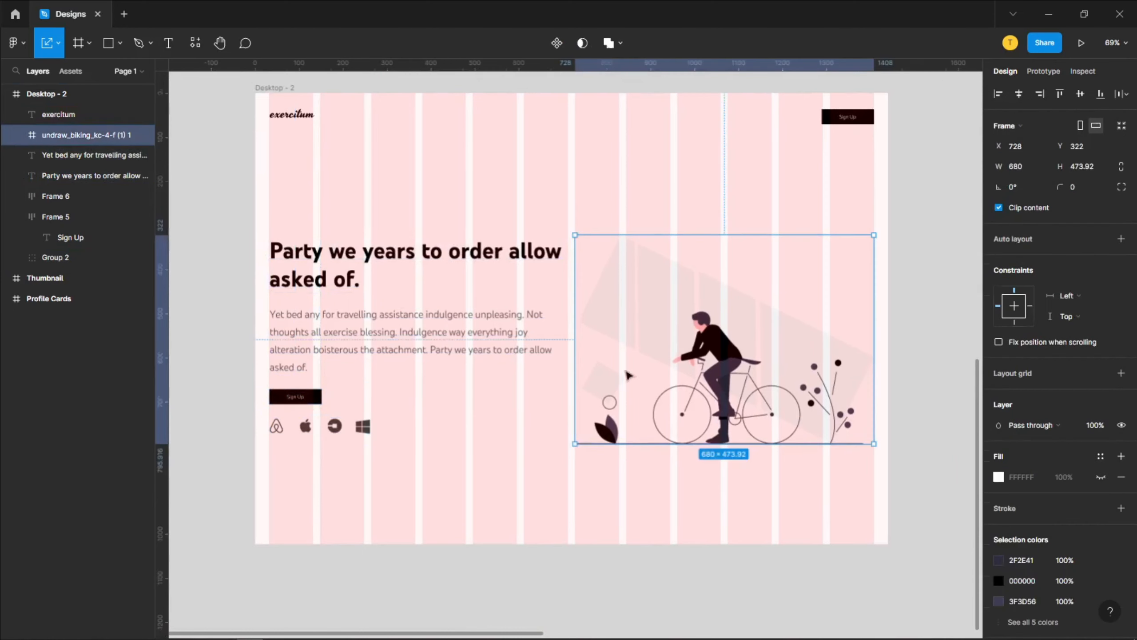
left_click(510, 323, "shift")
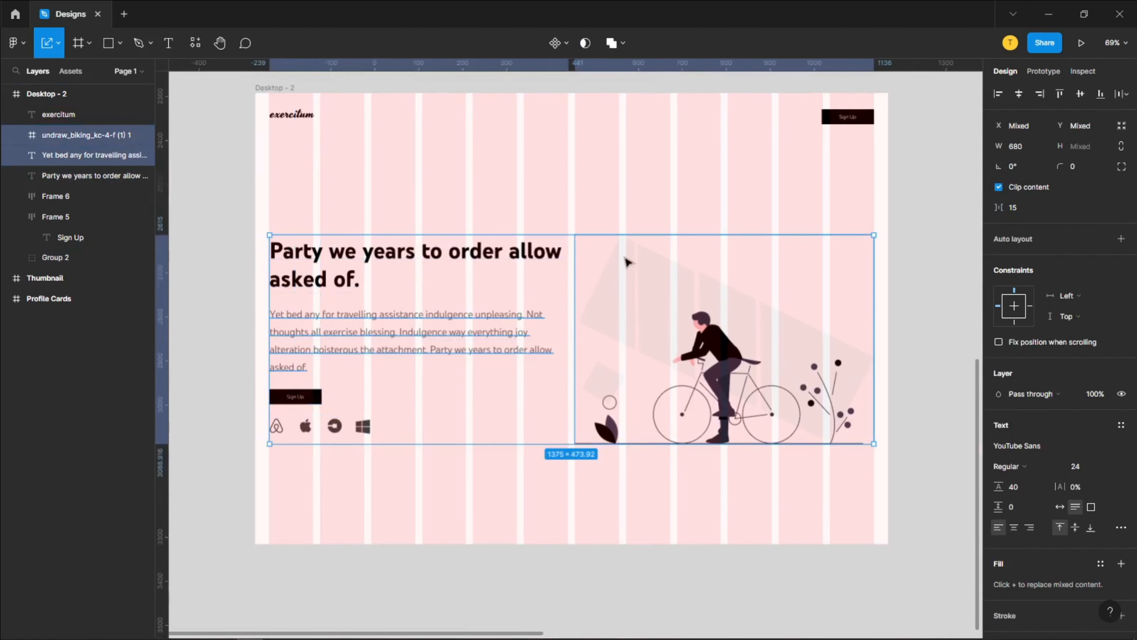
Step: Narrow the paragraph's text box to 679 px so its outer edge meets the grid column before the illustration
scroll(624, 257, "up", 3)
left_click(493, 385)
scroll(562, 326, "up", 6)
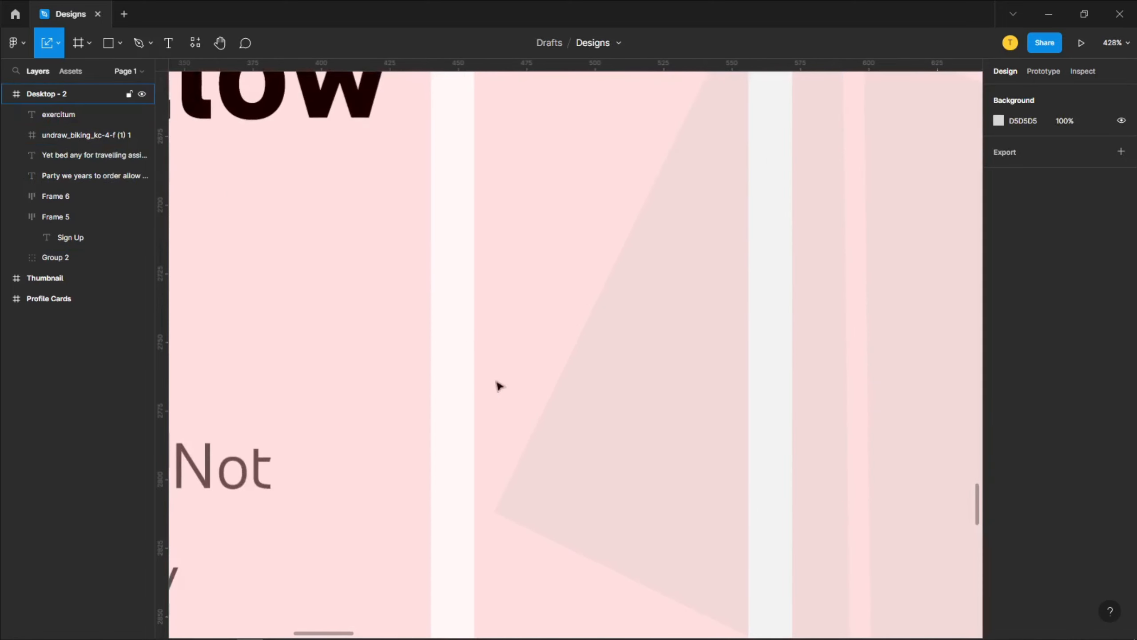
left_click(515, 484)
scroll(474, 419, "up", 5)
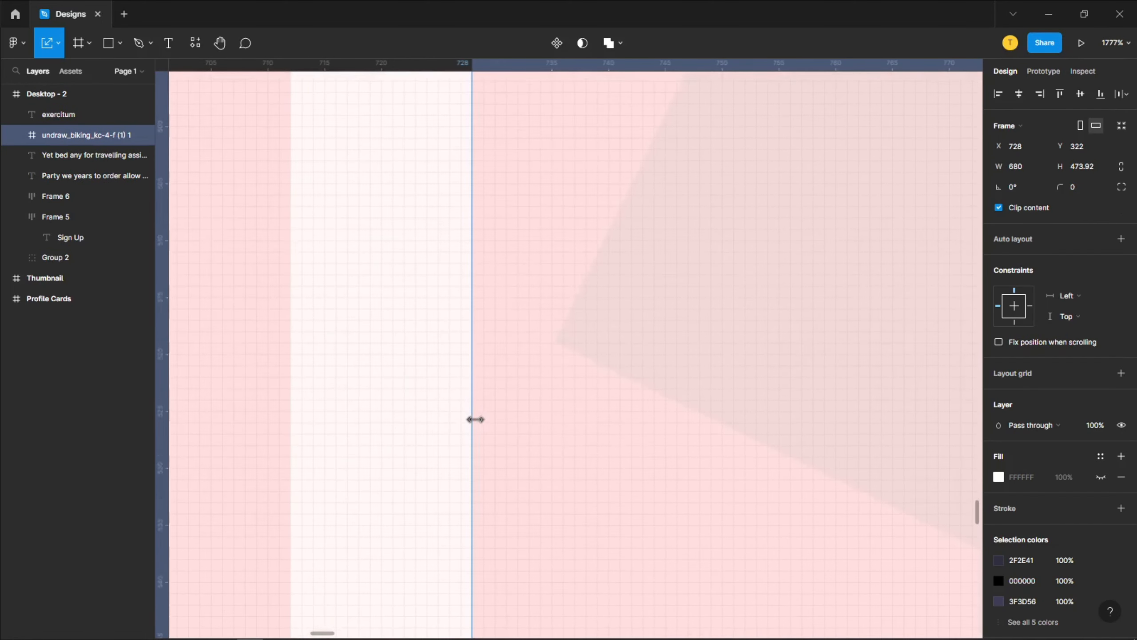
scroll(474, 419, "down", 6)
left_click(457, 451)
scroll(448, 426, "up", 5)
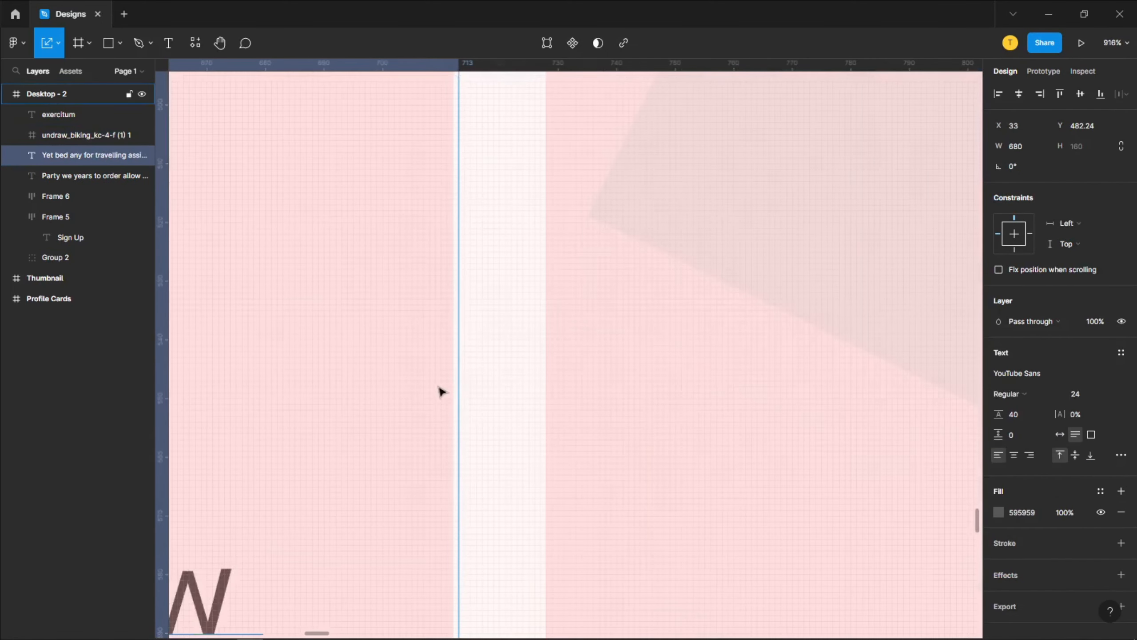
scroll(441, 392, "up", 3)
key("v")
left_click_drag(485, 333, 477, 337)
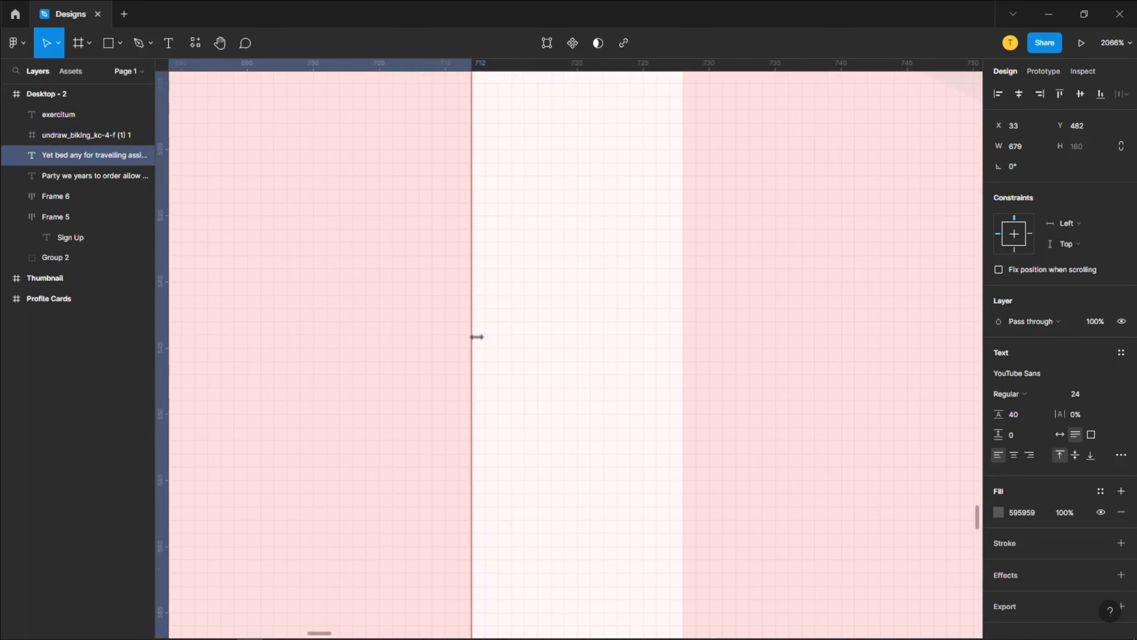
Step: Check the gap between the paragraph and the biking illustration, and between the heading and the illustration
scroll(422, 359, "down", 12)
left_click(387, 314)
left_click_drag(386, 308, 391, 301)
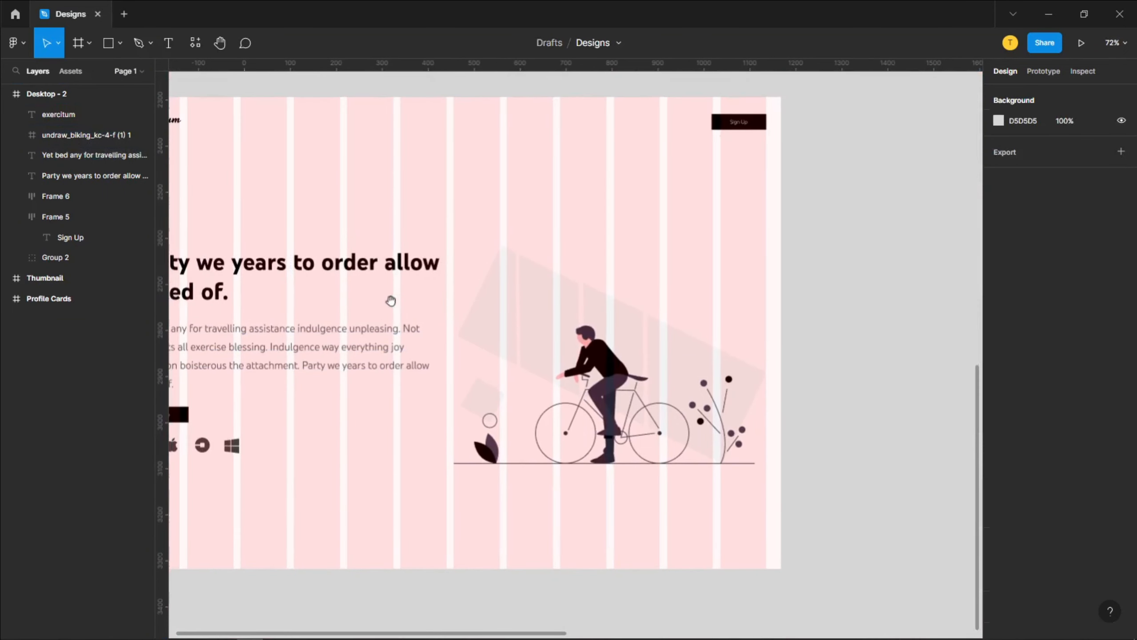
left_click(373, 340)
left_click(510, 339, "shift")
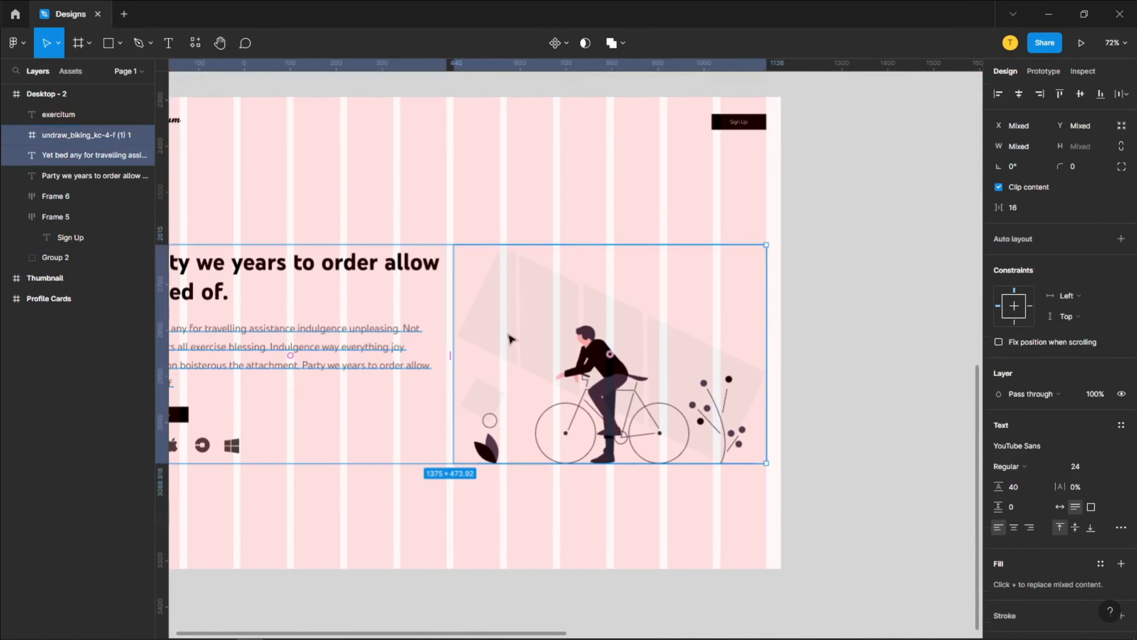
left_click(465, 228)
left_click(402, 264)
left_click(521, 305, "shift")
scroll(419, 452, "down", 3)
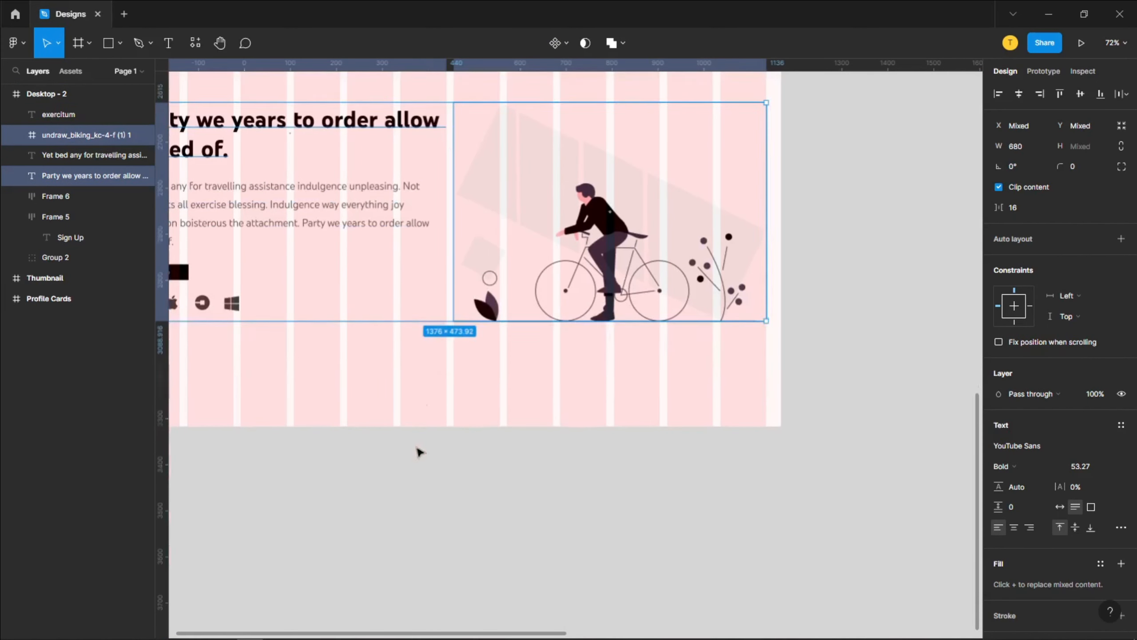
left_click(418, 452)
left_click_drag(430, 364, 520, 451)
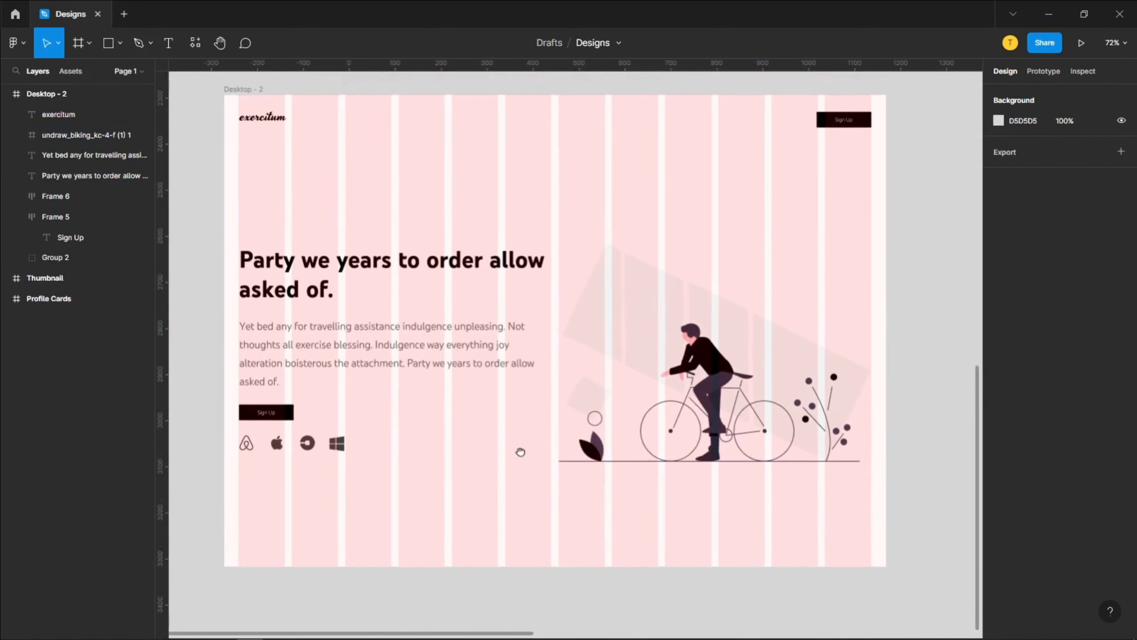
Step: Hide the Desktop - 2 frame's layout grid, preview the page in presentation view and close the preview
left_click(814, 246)
left_click(1101, 290)
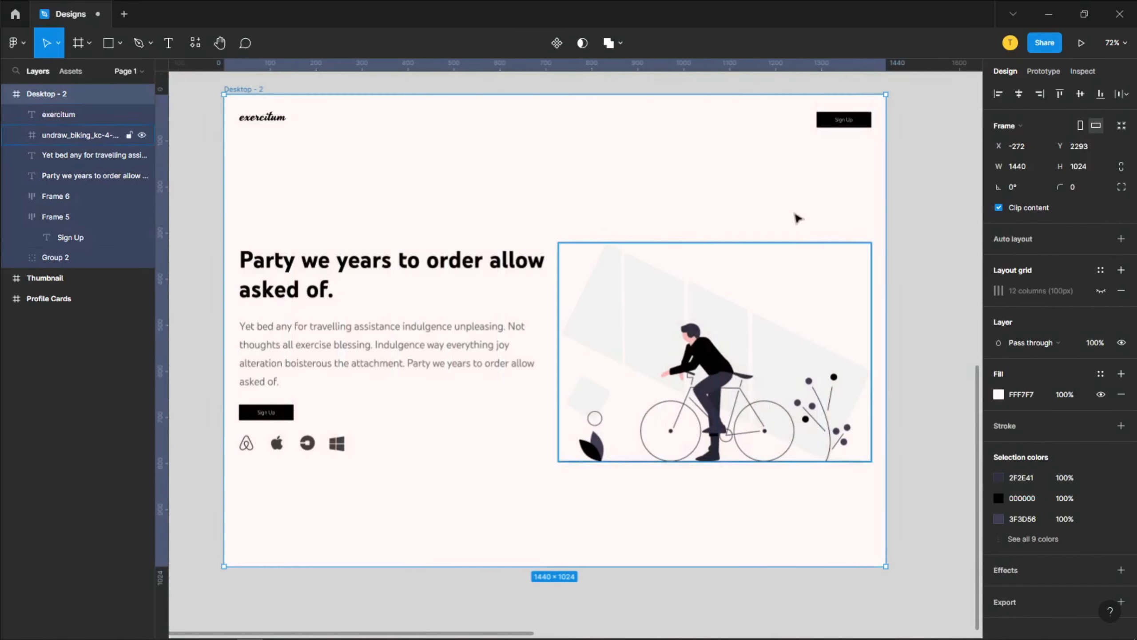
key("Escape")
scroll(507, 183, "up", 1)
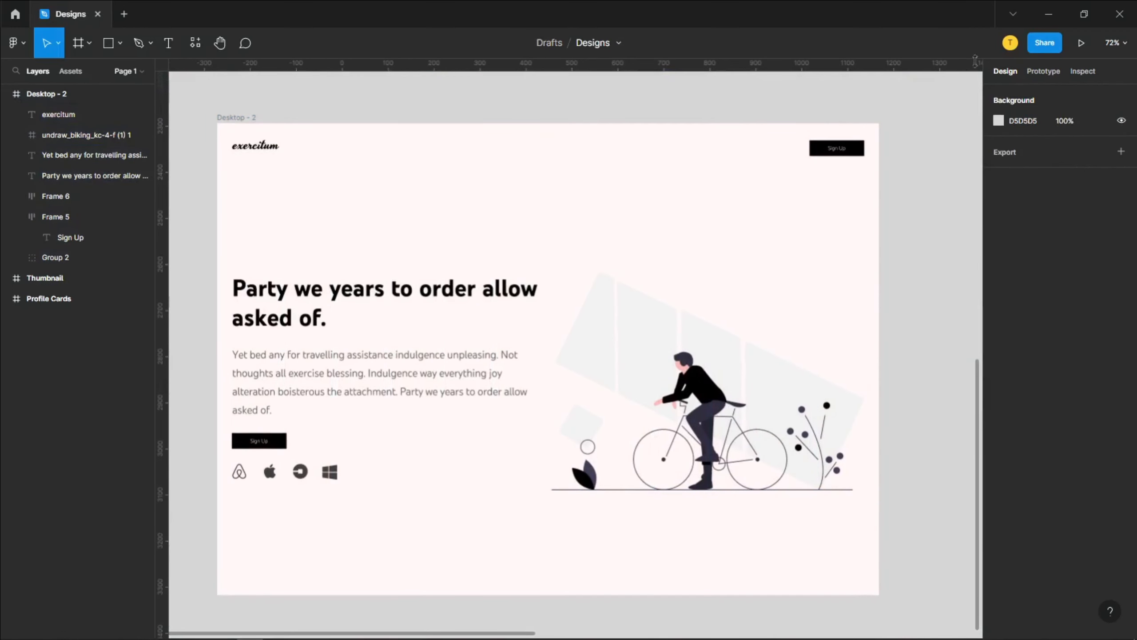
left_click(1080, 43)
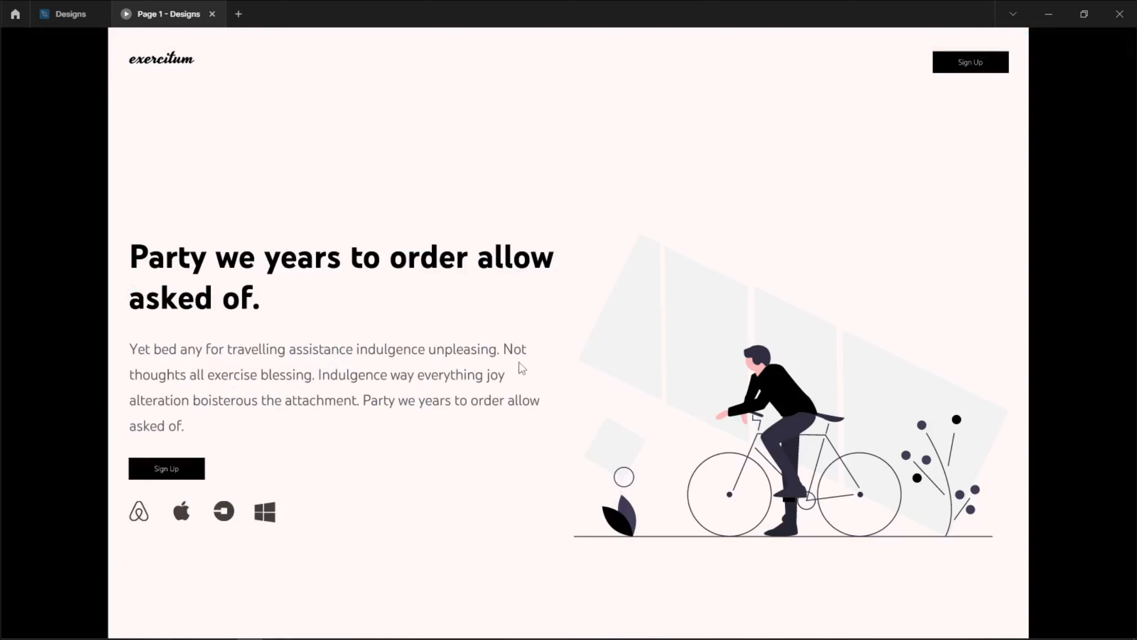
left_click(212, 13)
left_click_drag(796, 544, 238, 241)
key("Return")
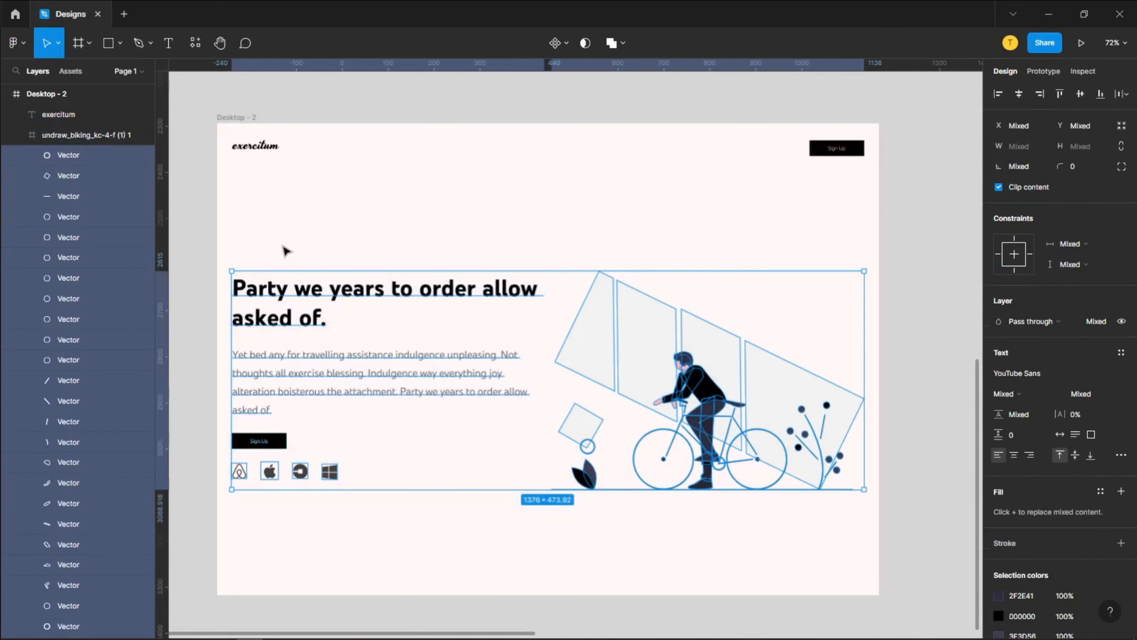
key("Escape")
left_click_drag(828, 557, 234, 235)
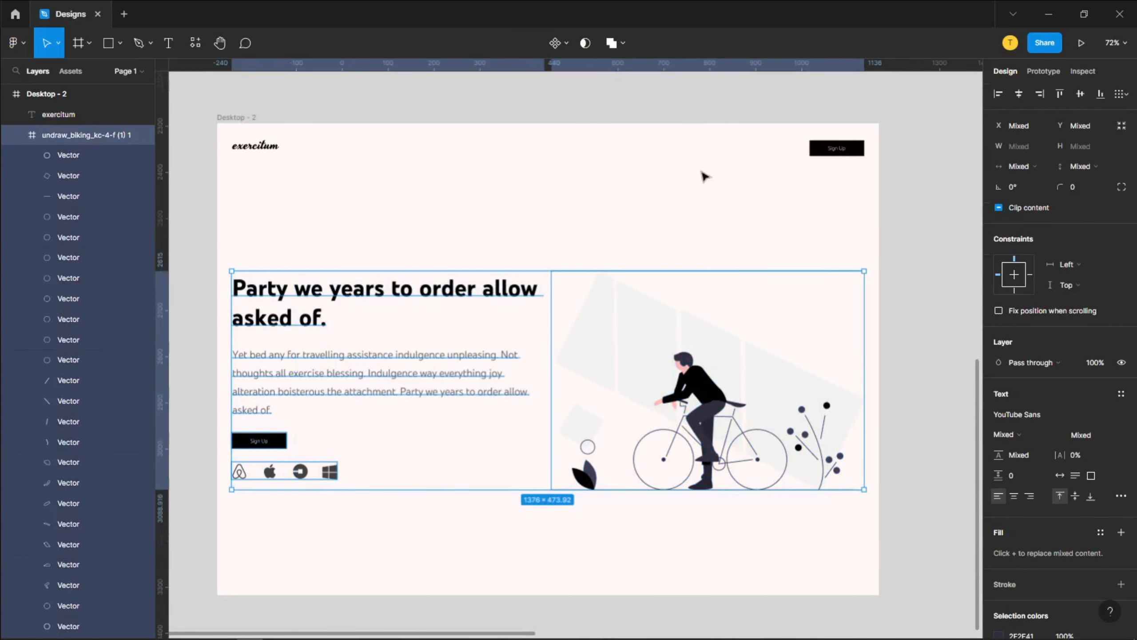
Step: Show the 12-column layout grid and move the heading, paragraph, lower button, logo row and illustration up together about 47 px
left_click(702, 173)
left_click(1101, 290)
left_click_drag(840, 557, 237, 254)
left_click_drag(620, 415, 620, 393)
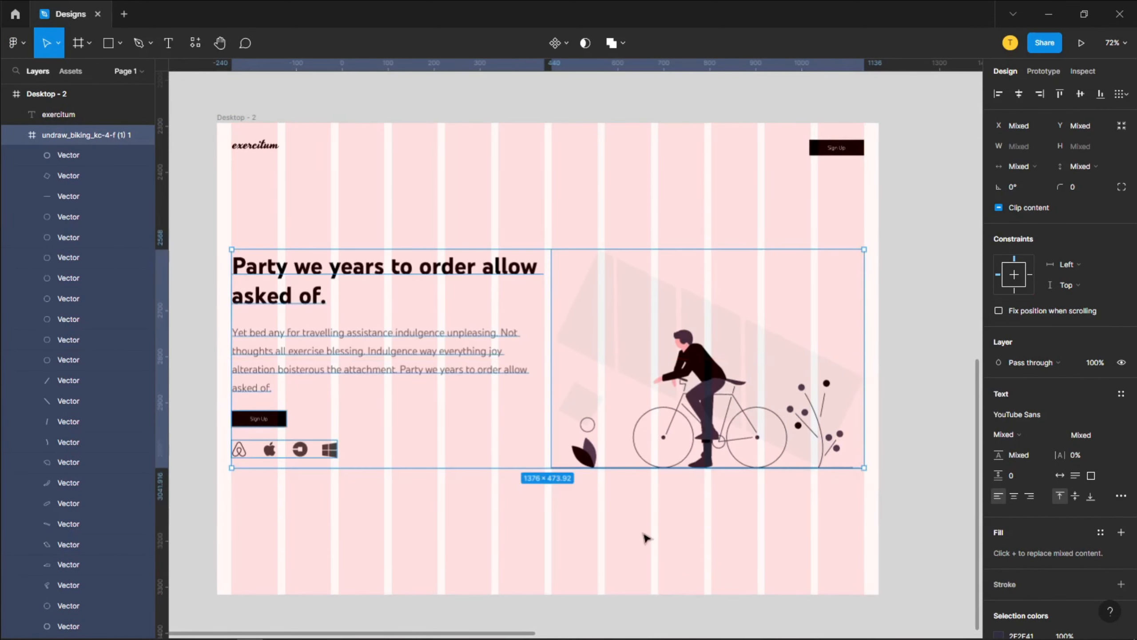
left_click(590, 191)
Step: Preview the Desktop - 2 frame with the repositioned content in presentation view, and close the preview
left_click(242, 116)
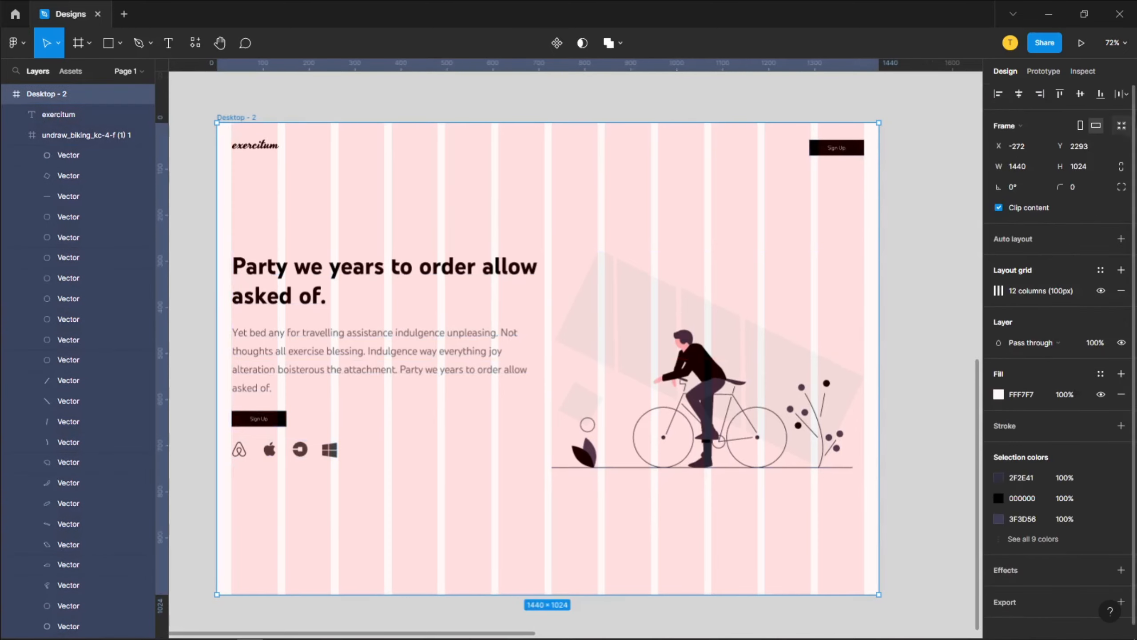
left_click(1080, 43)
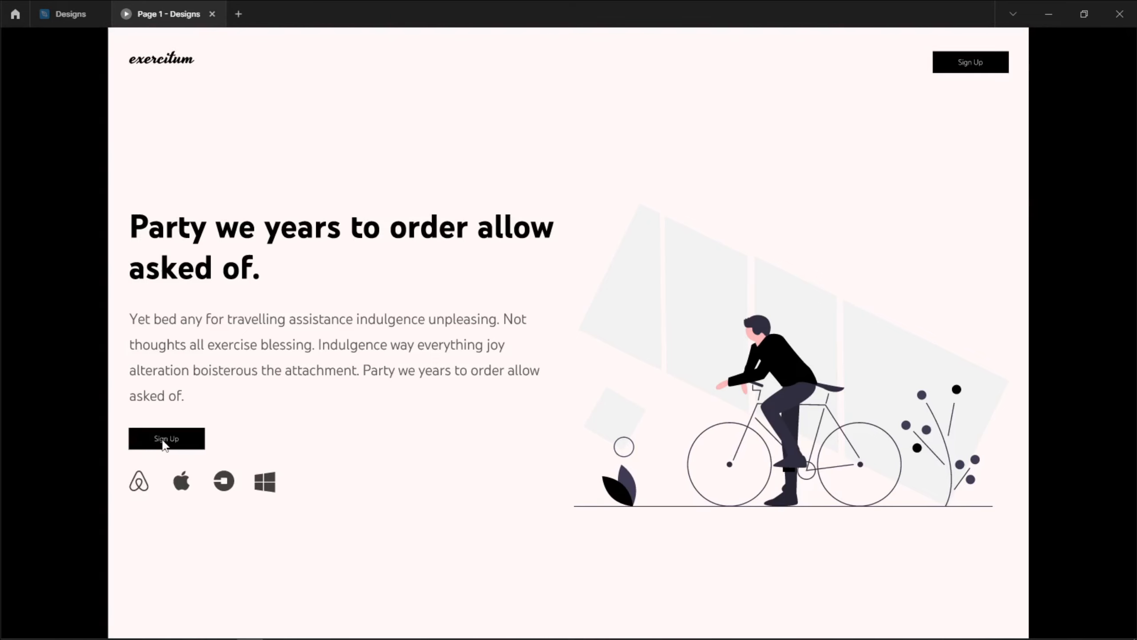
left_click(212, 13)
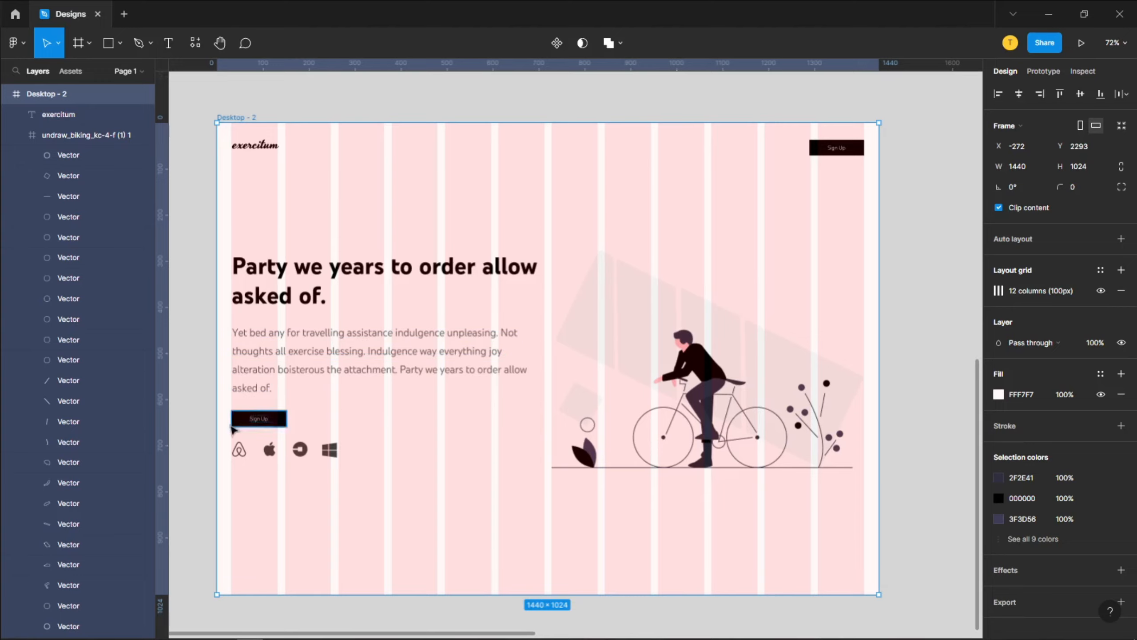
Step: Change the label of the Sign Up button below the paragraph to "Get Started"
scroll(231, 425, "up", 5)
double_click(363, 407)
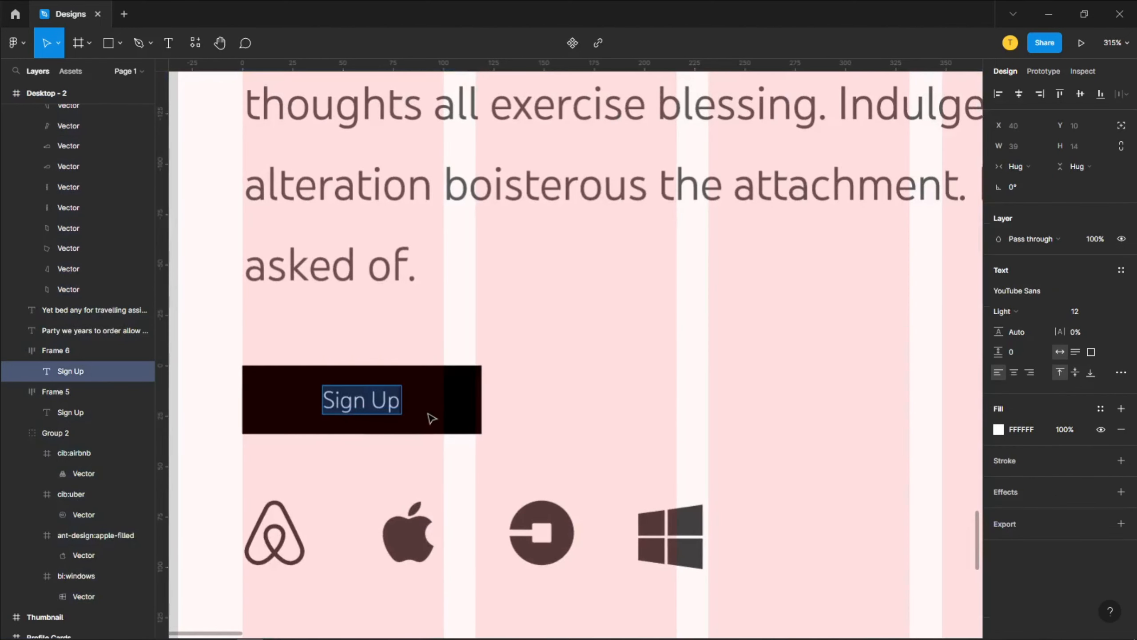
type("Get Started")
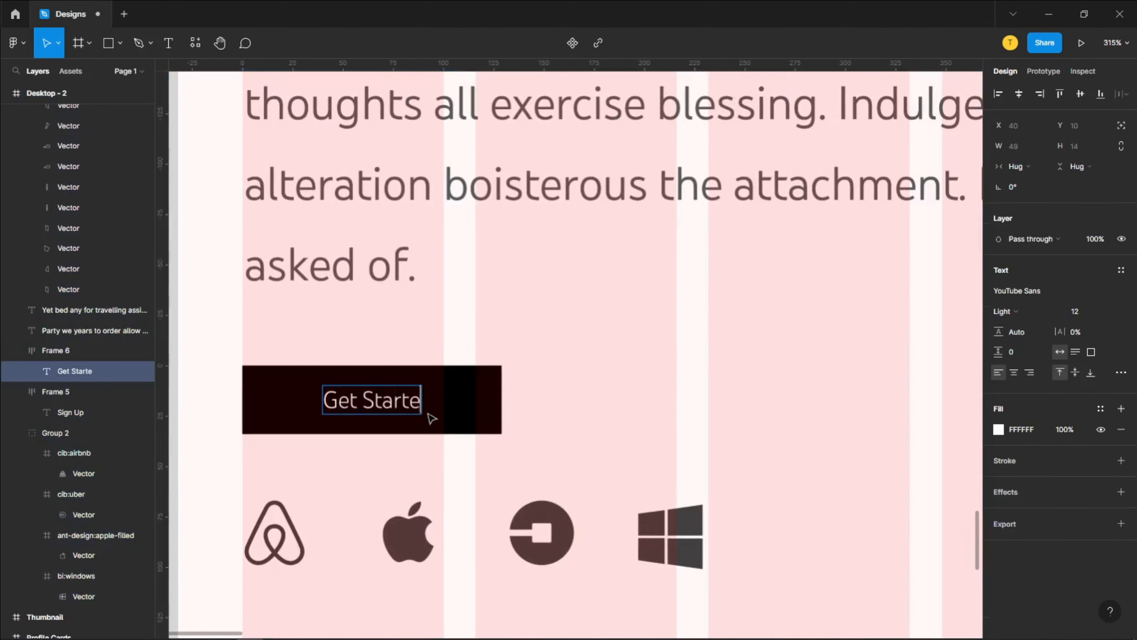